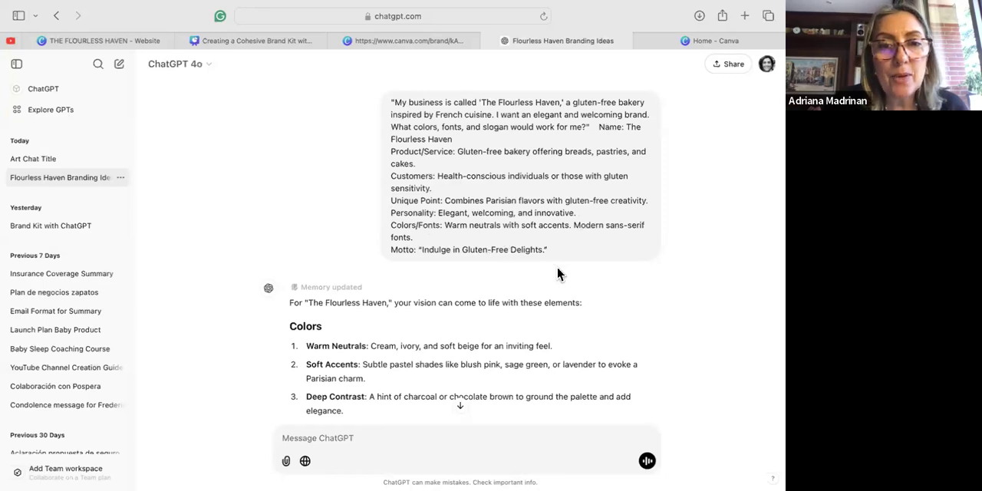
# Review the ChatGPT conversation for The Flourless Haven, covering the business prompt, colors, fonts, visual touches, motto and brand voice.
pyautogui.scroll(-3, 402, 368)
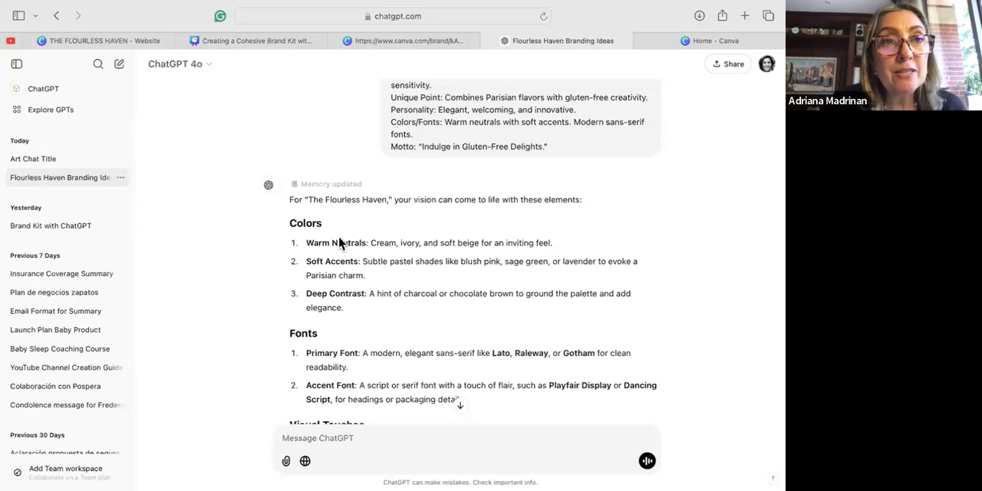
pyautogui.scroll(-1, 326, 241)
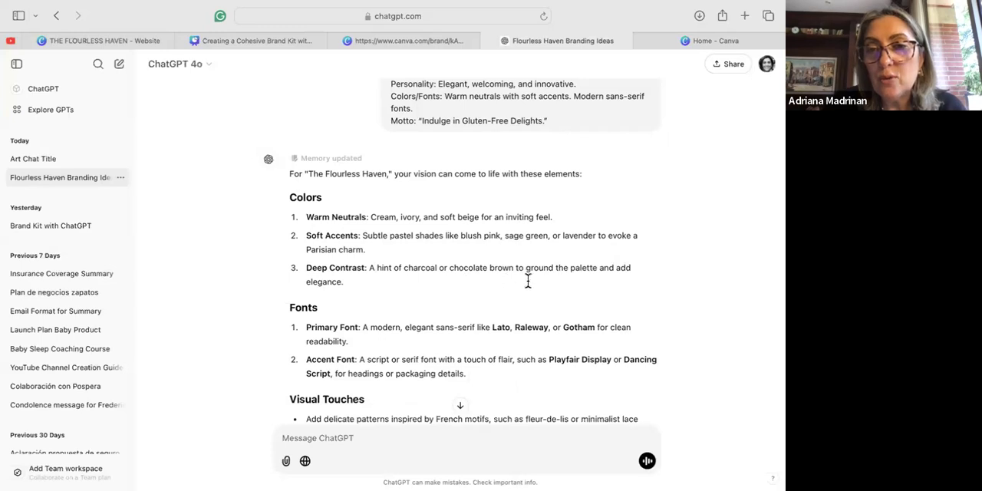
pyautogui.scroll(-1, 580, 291)
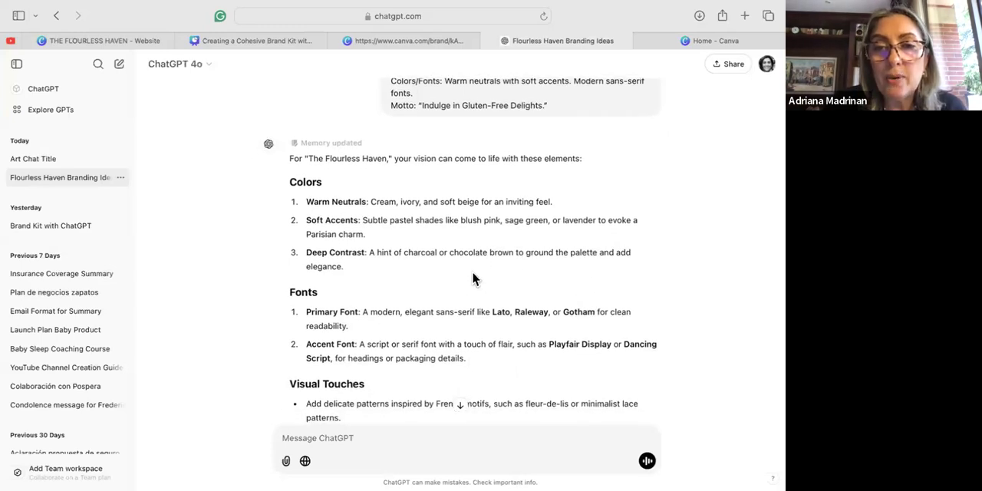
pyautogui.scroll(-1, 484, 261)
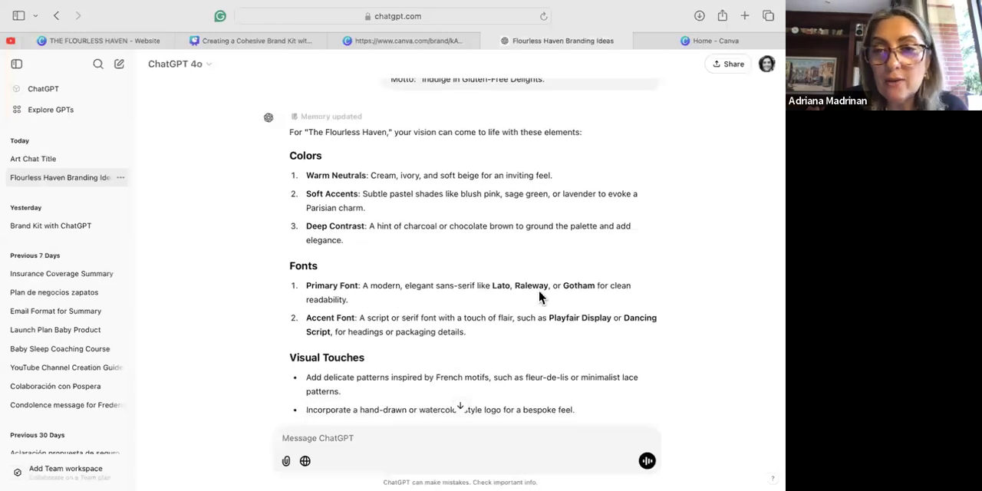
pyautogui.scroll(-1, 558, 298)
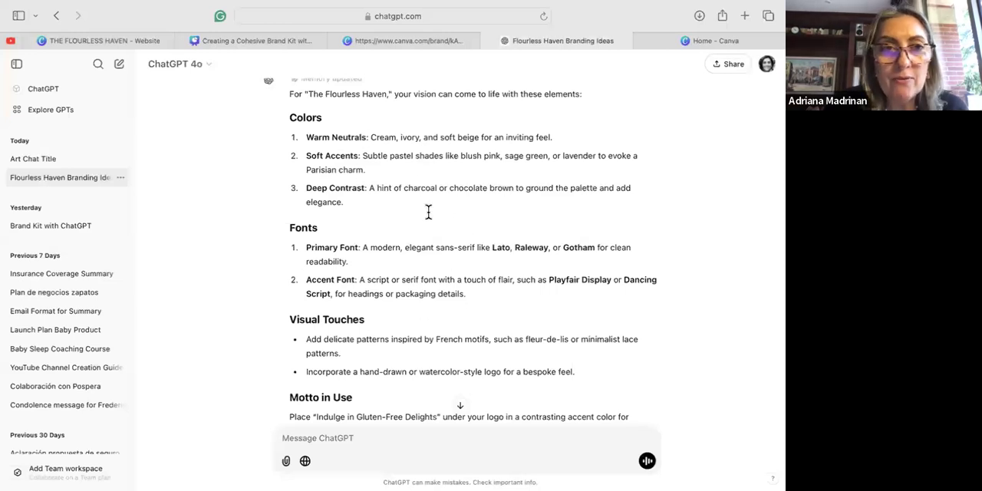
pyautogui.scroll(-1, 430, 309)
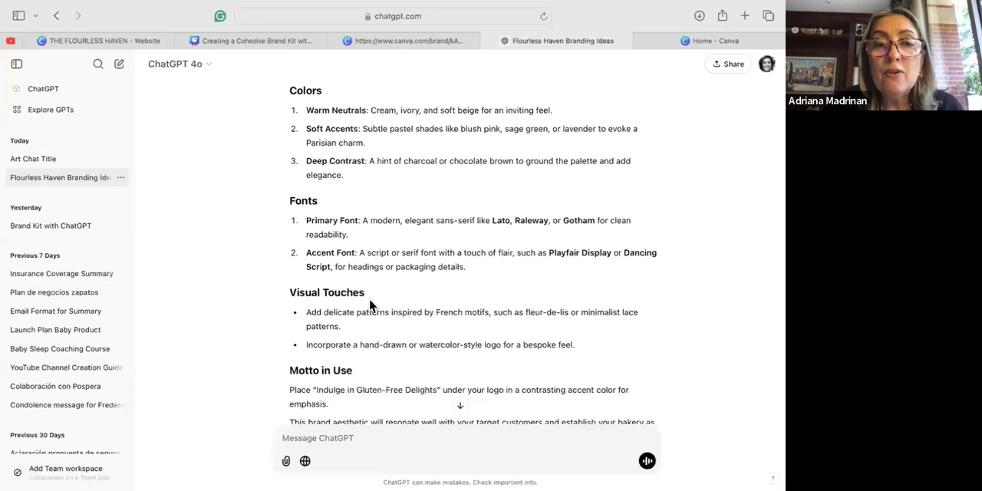
pyautogui.scroll(-3, 361, 319)
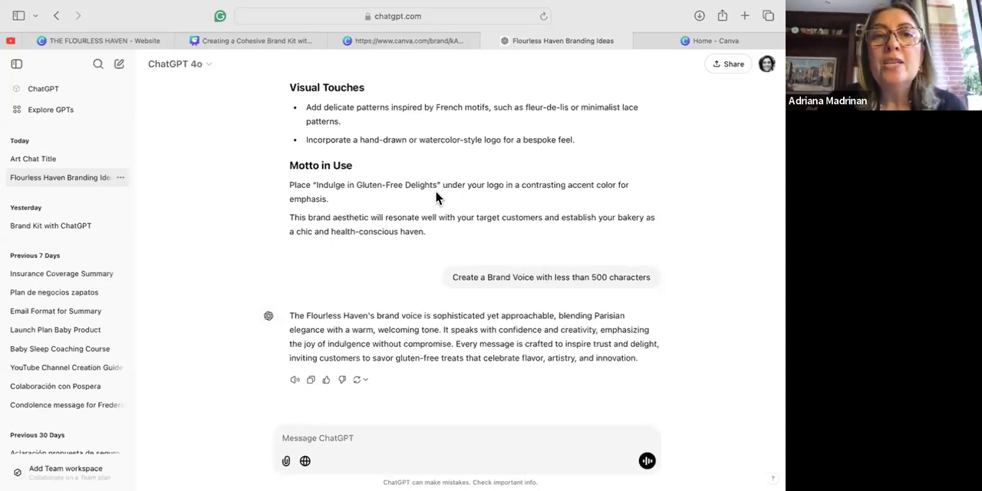
pyautogui.scroll(5, 435, 191)
pyautogui.scroll(5, 435, 198)
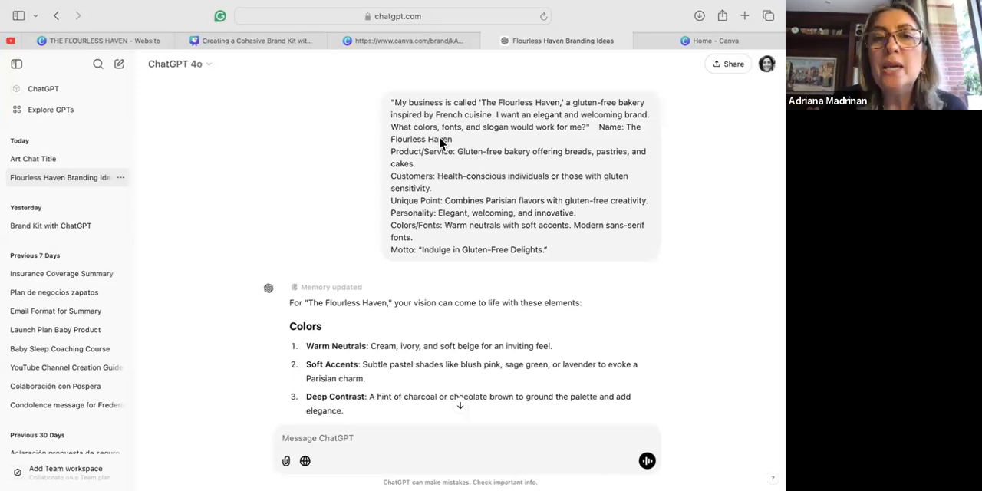
pyautogui.scroll(-5, 418, 343)
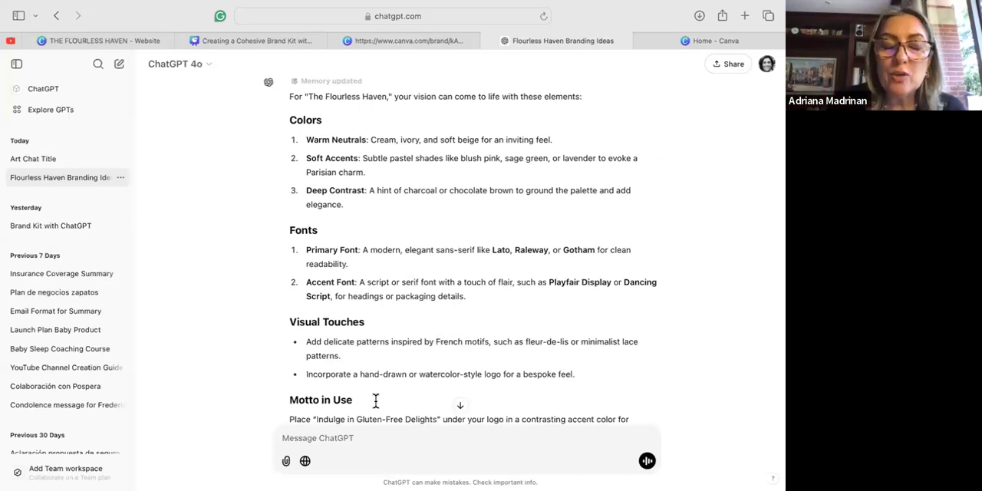
pyautogui.scroll(-3, 381, 353)
pyautogui.scroll(1, 384, 355)
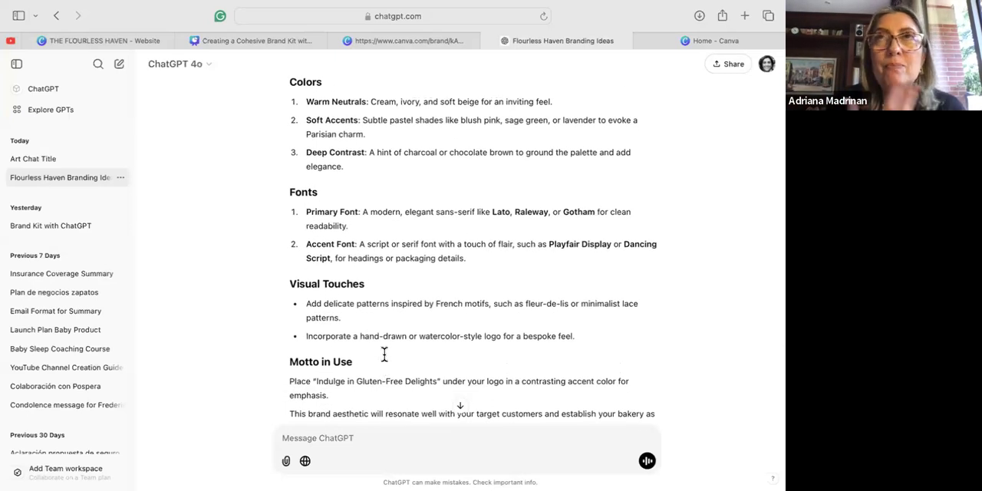
pyautogui.scroll(-3, 384, 354)
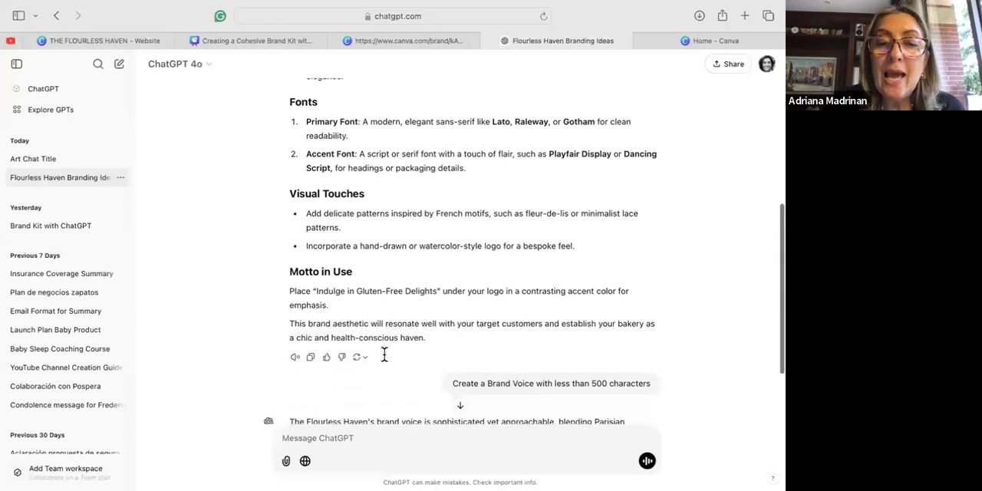
pyautogui.scroll(1, 384, 359)
pyautogui.scroll(-4, 386, 369)
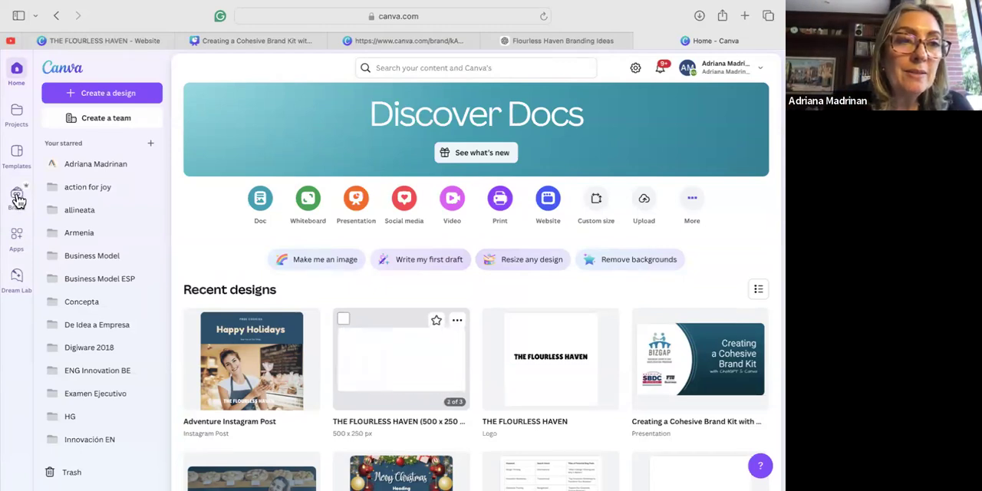
# In Canva, create a new Brand Kit named "Course Test".
pyautogui.click(17, 198)
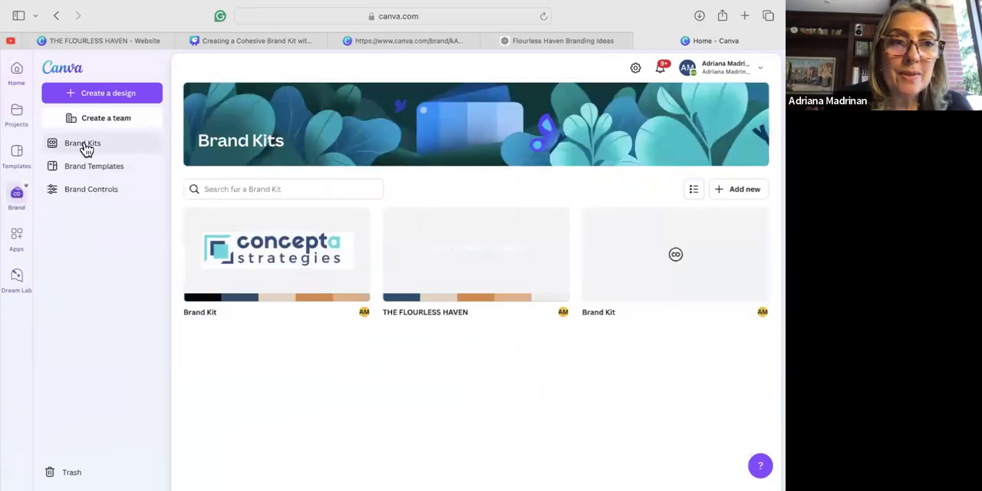
pyautogui.click(86, 147)
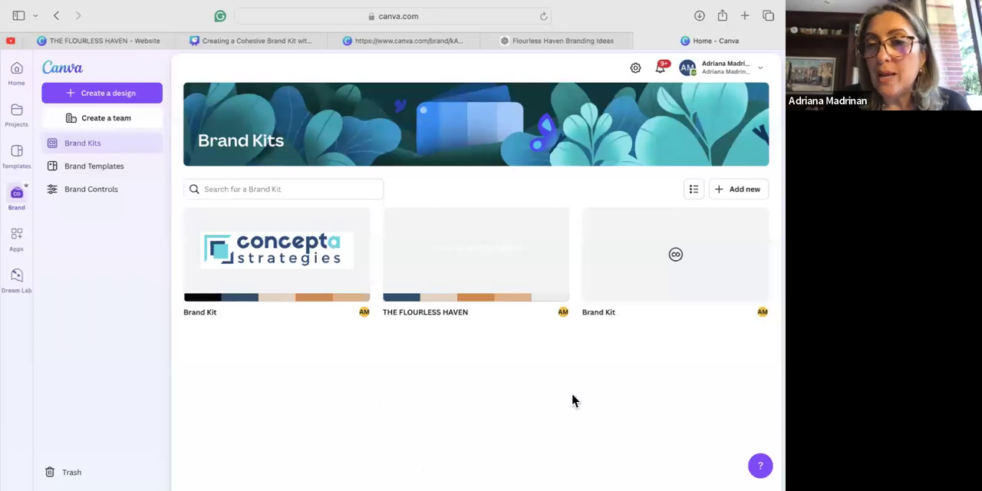
pyautogui.click(741, 189)
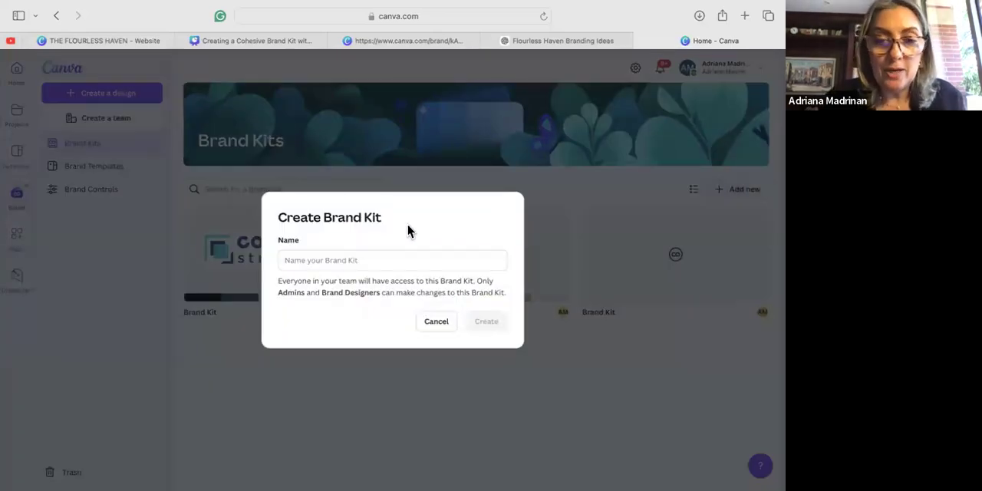
pyautogui.click(289, 260)
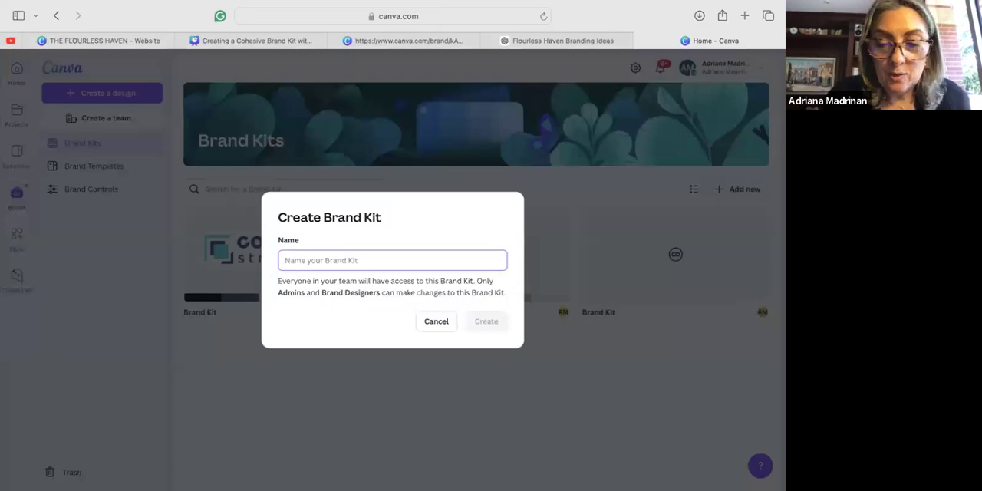
pyautogui.write('Course')
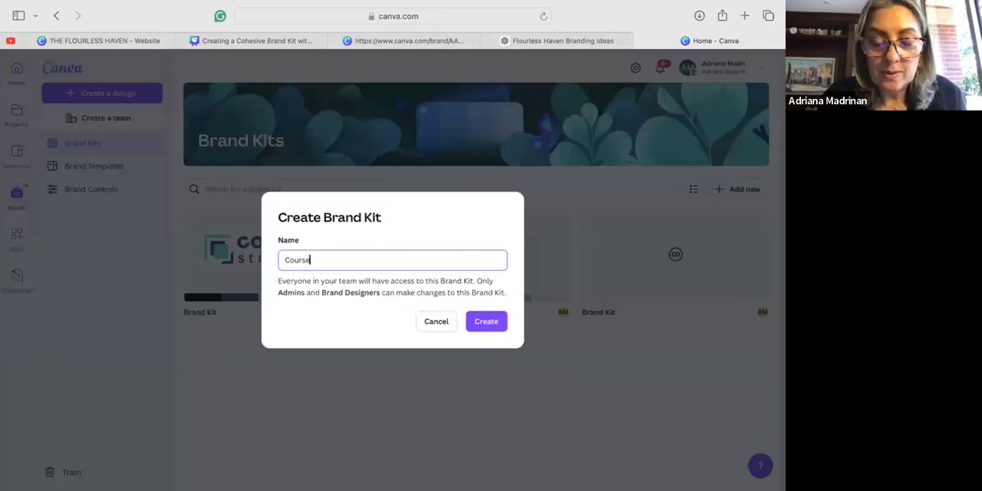
pyautogui.write(' Test')
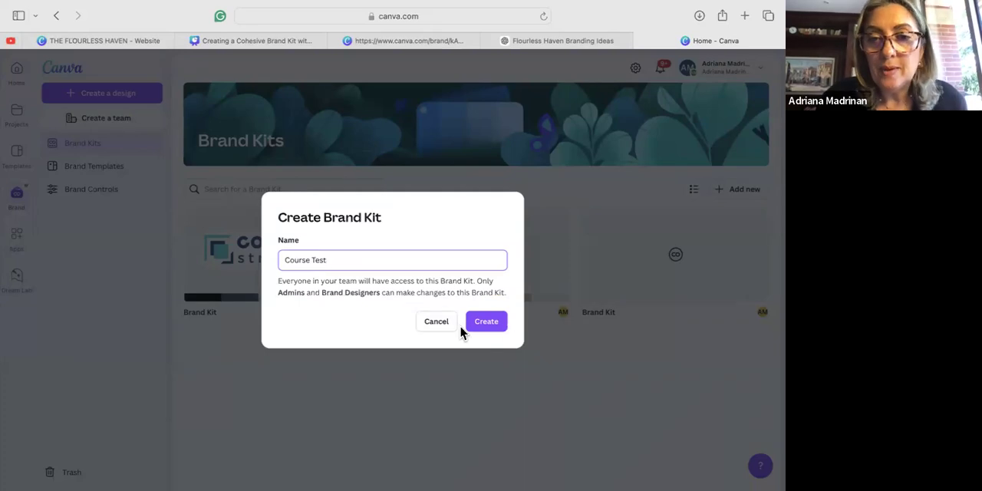
pyautogui.click(491, 323)
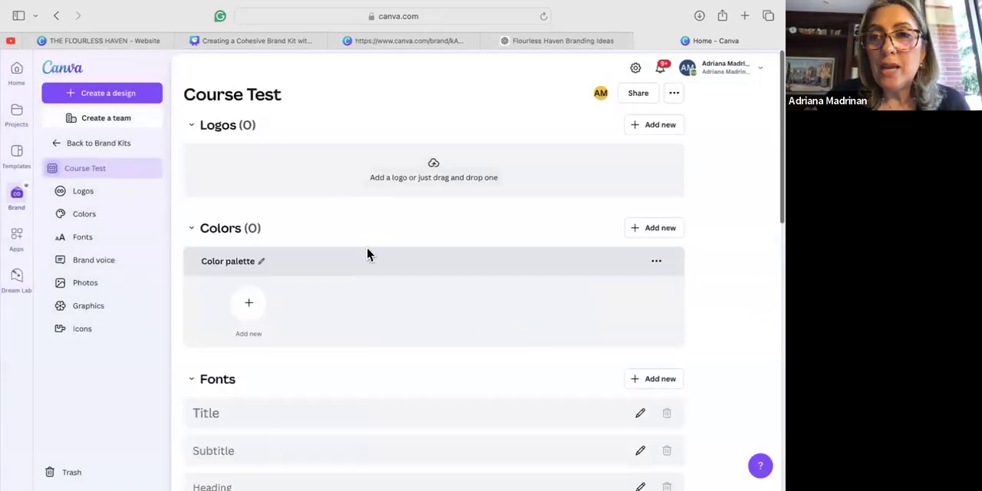
# Upload the three THE FLOURLESS HAVEN logo images, including 1.png and 2.png, to the logos of the Course Test kit.
pyautogui.scroll(-10, 368, 397)
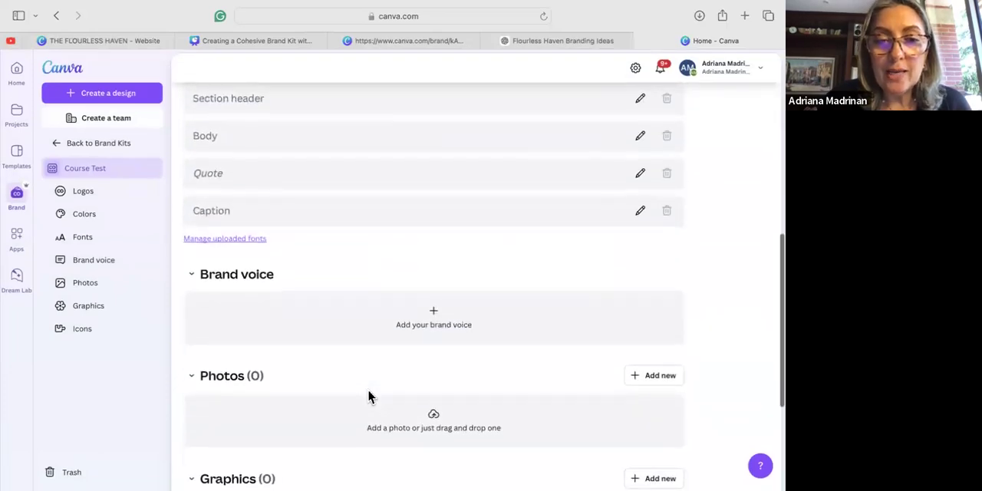
pyautogui.scroll(-2, 368, 397)
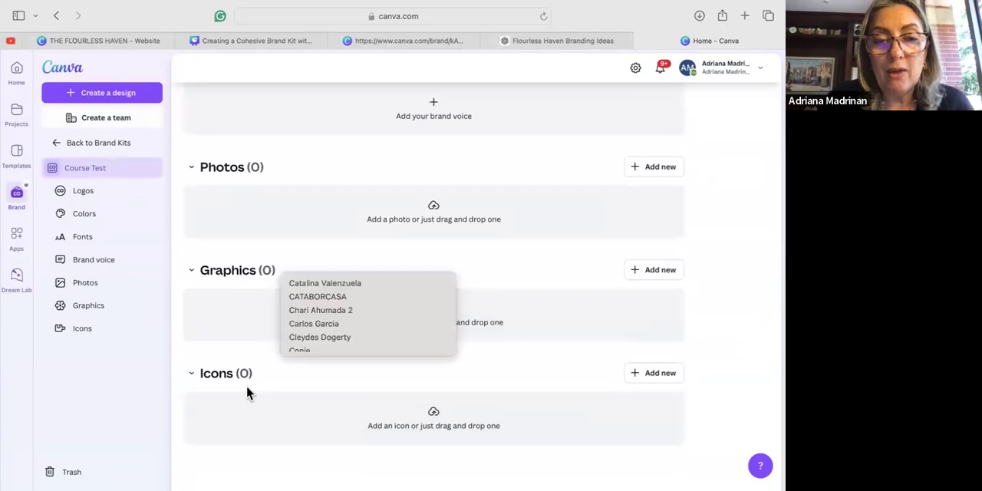
pyautogui.scroll(1, 539, 376)
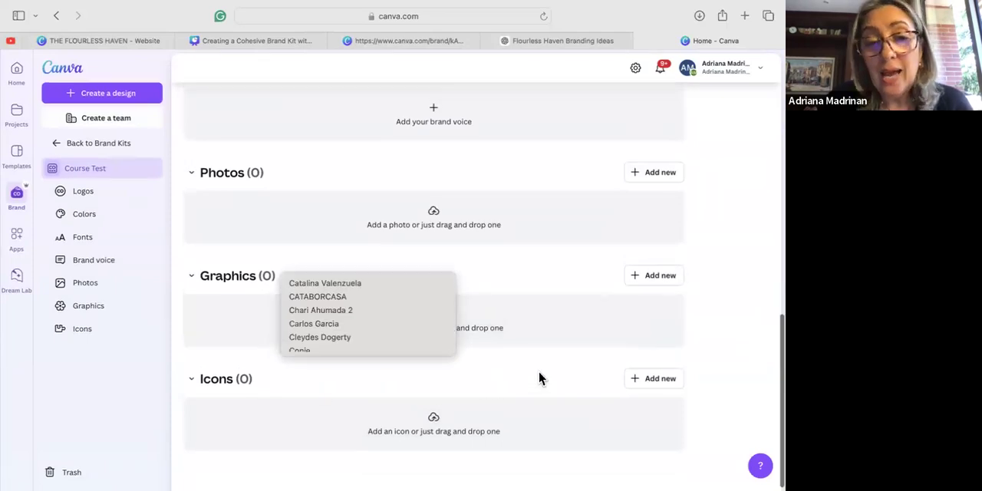
pyautogui.scroll(10, 538, 376)
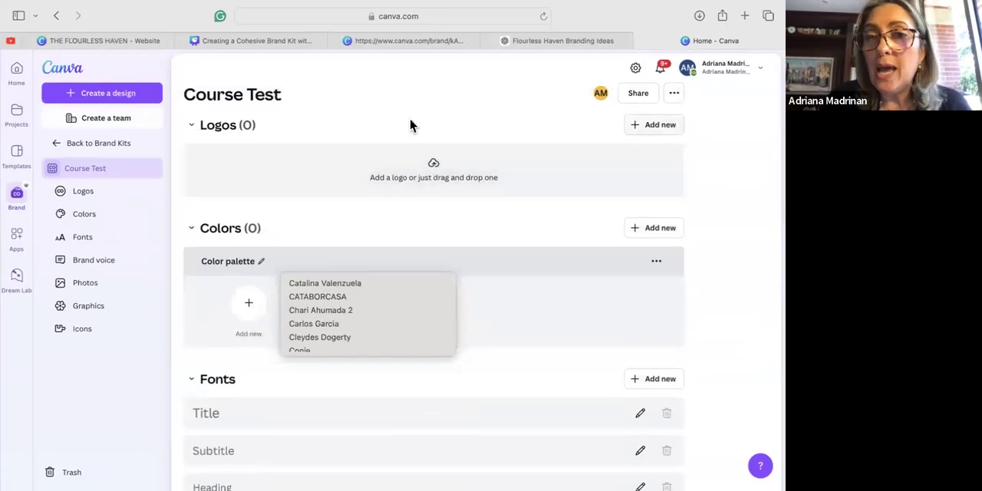
pyautogui.click(434, 166)
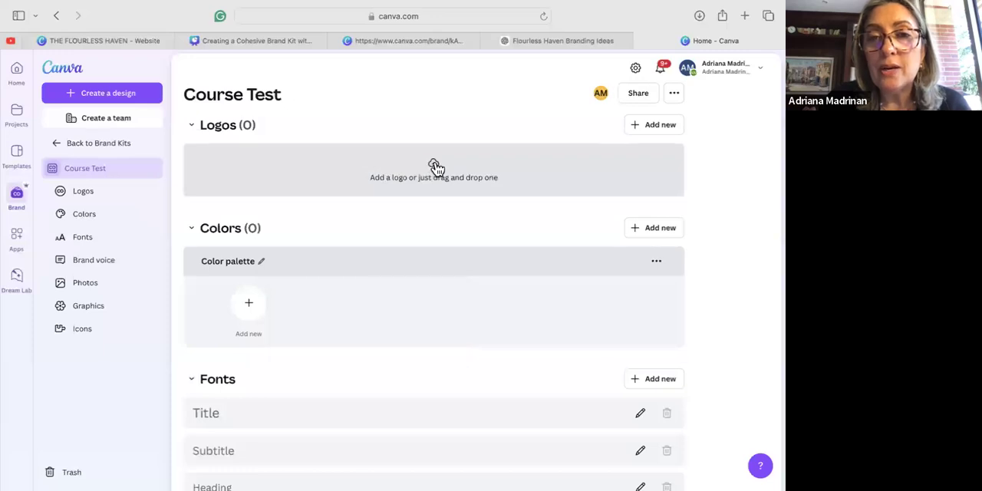
pyautogui.click(435, 167)
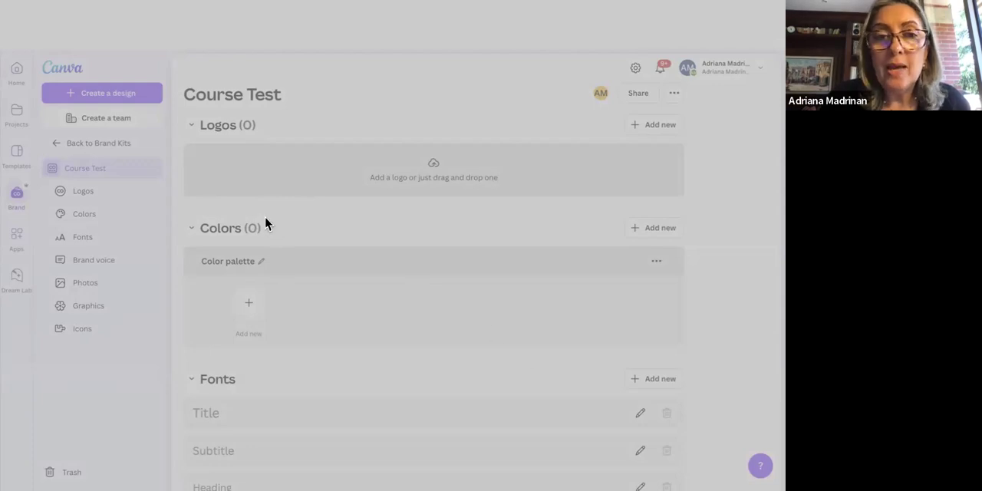
pyautogui.click(603, 375)
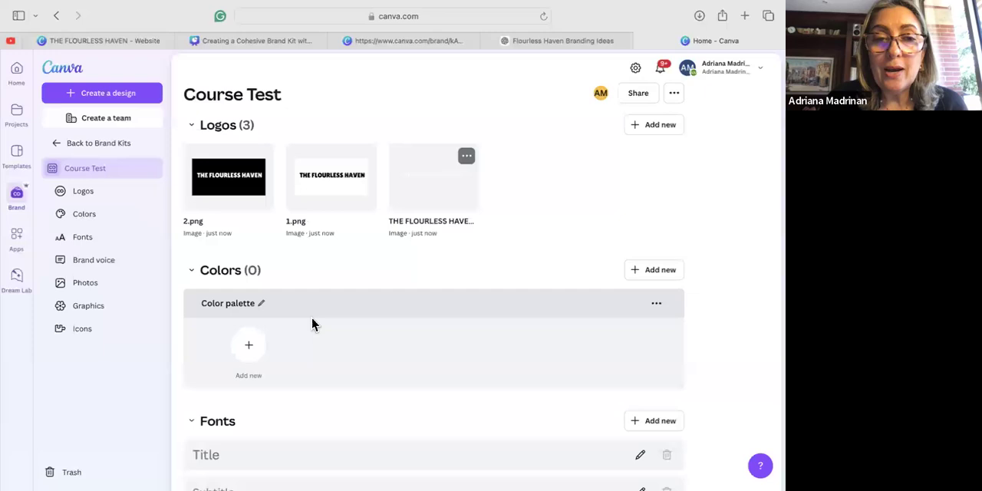
# Add the solid color #23506D to the kit's color palette.
pyautogui.click(252, 349)
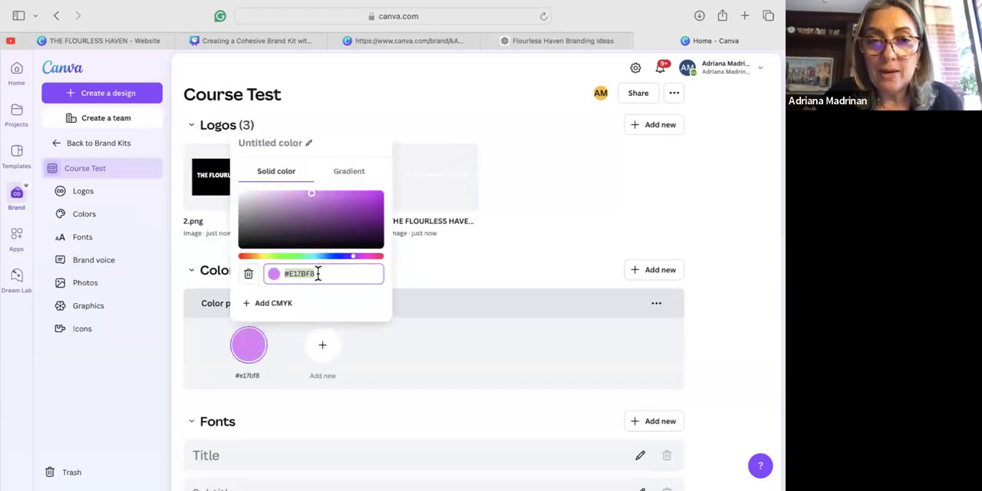
pyautogui.write('#')
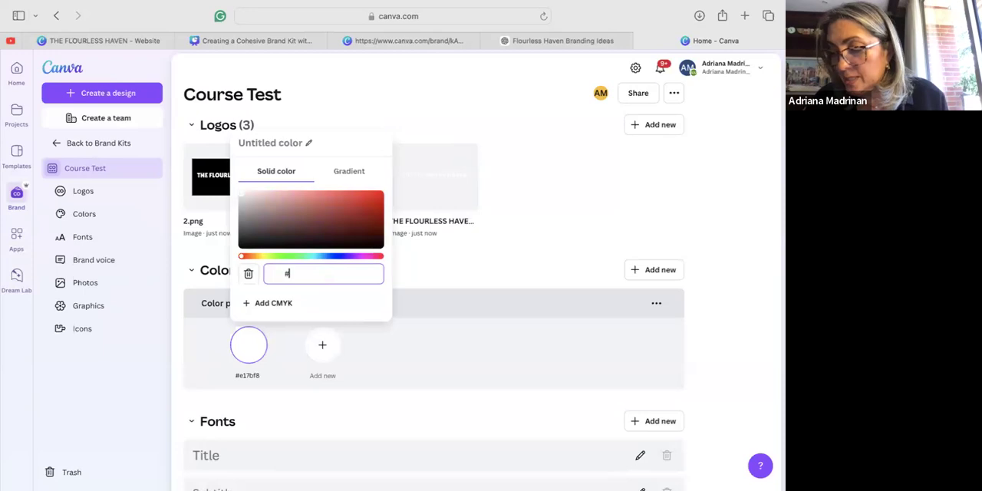
pyautogui.write('23')
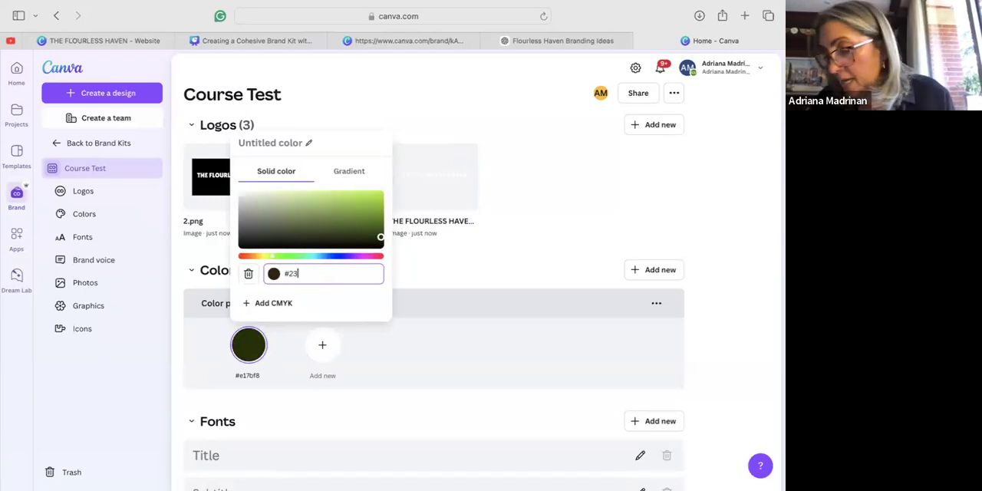
pyautogui.write('50')
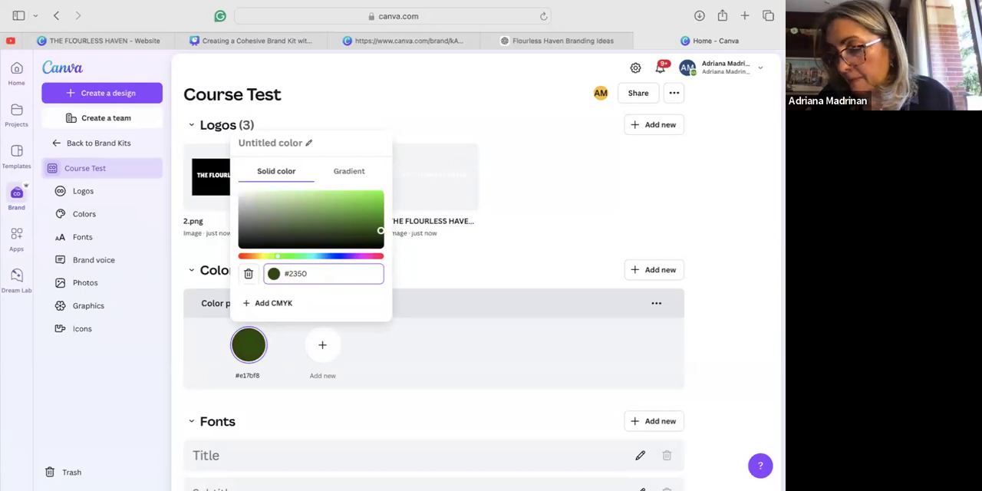
pyautogui.write('6')
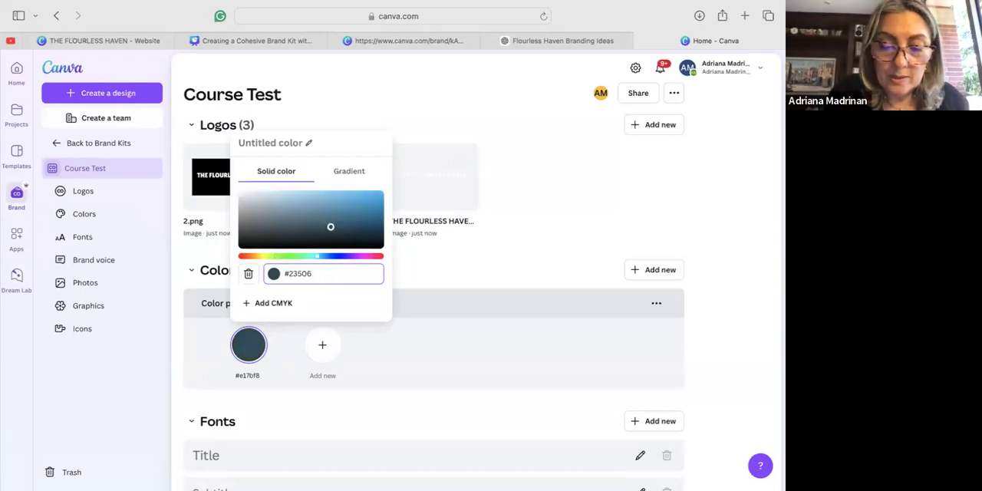
pyautogui.write('D')
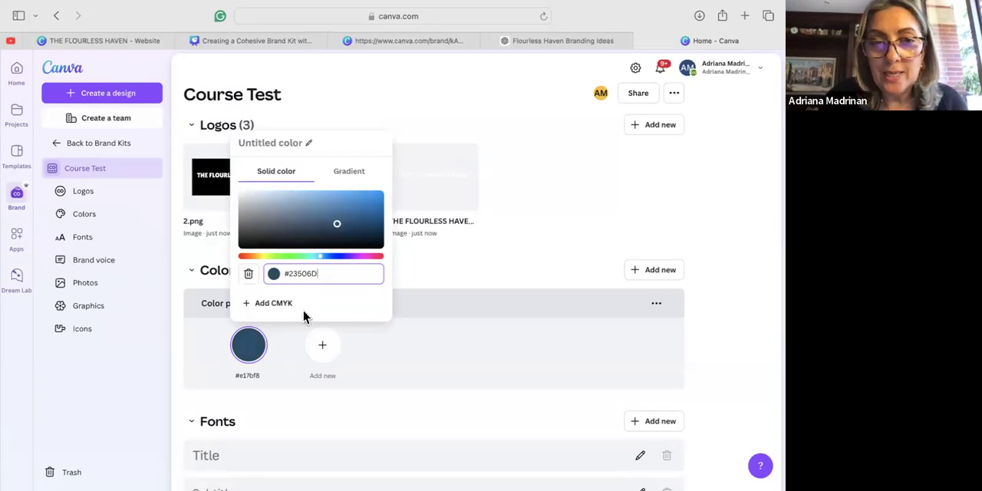
pyautogui.click(433, 349)
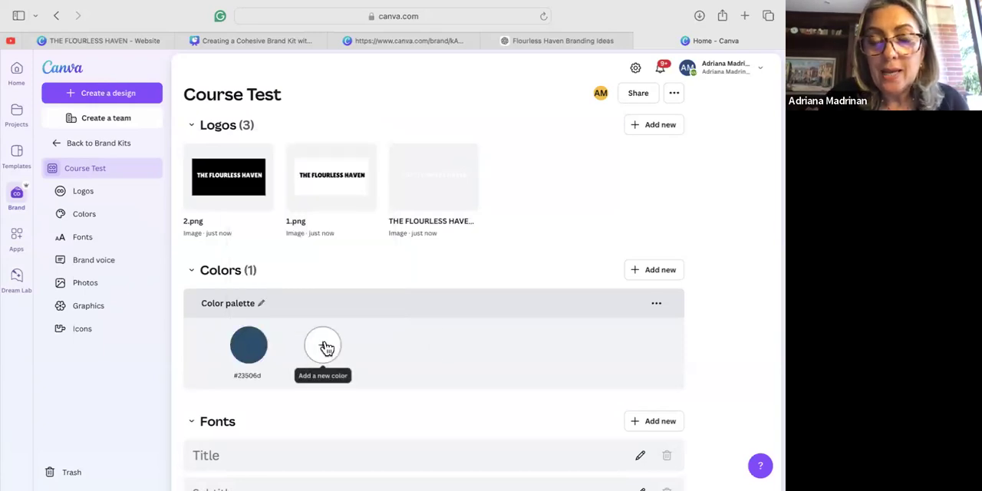
# Add the solid color #F5DDC3 to the kit's color palette.
pyautogui.click(322, 345)
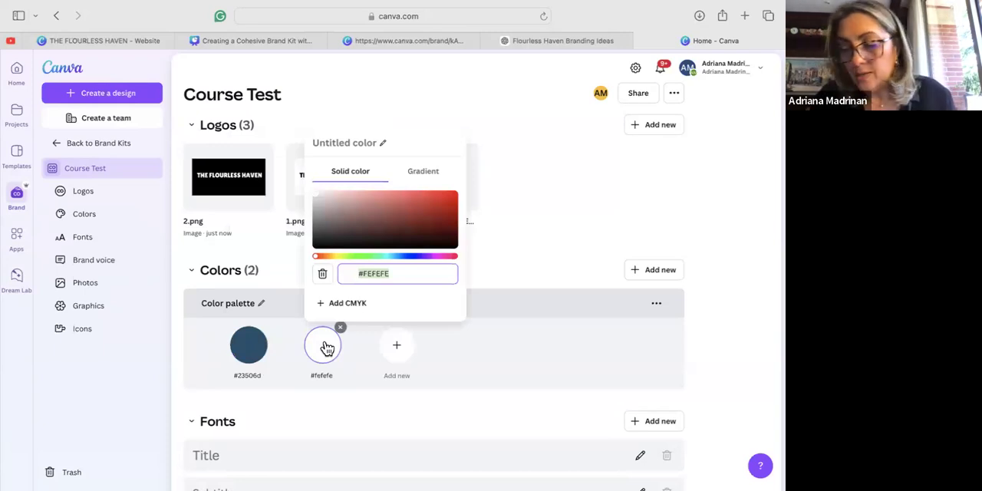
pyautogui.write('#F5')
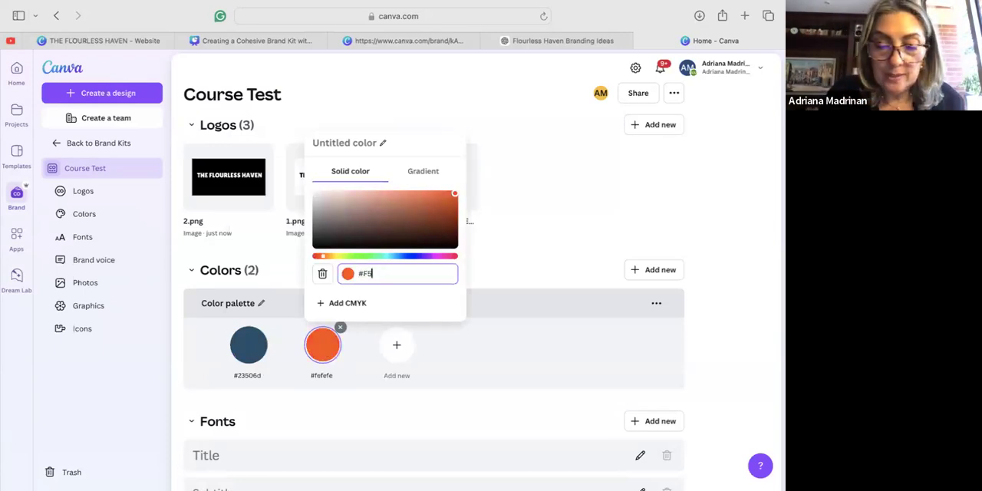
pyautogui.write('DDC')
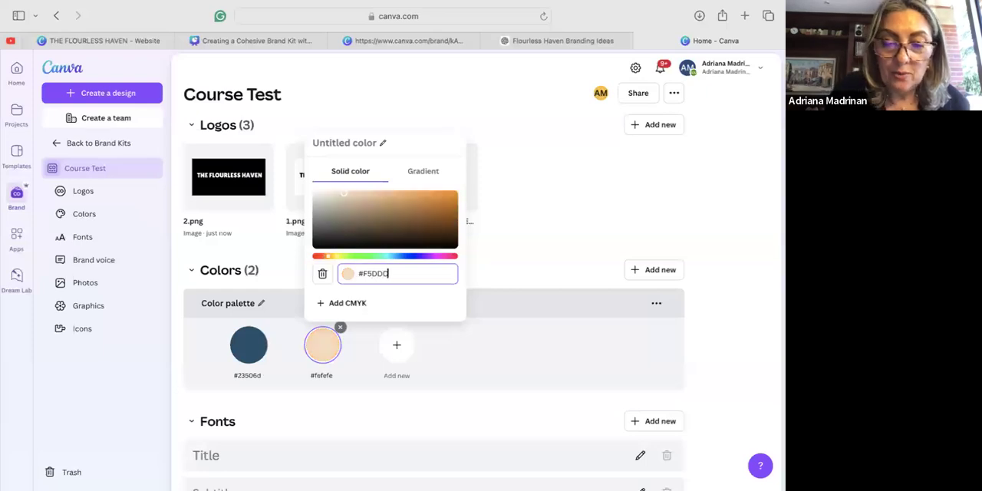
pyautogui.write('3')
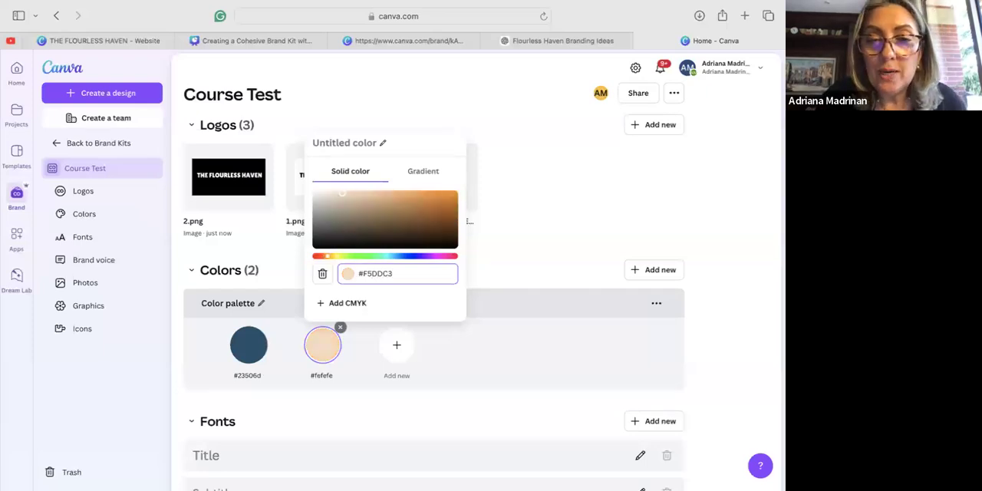
pyautogui.click(396, 349)
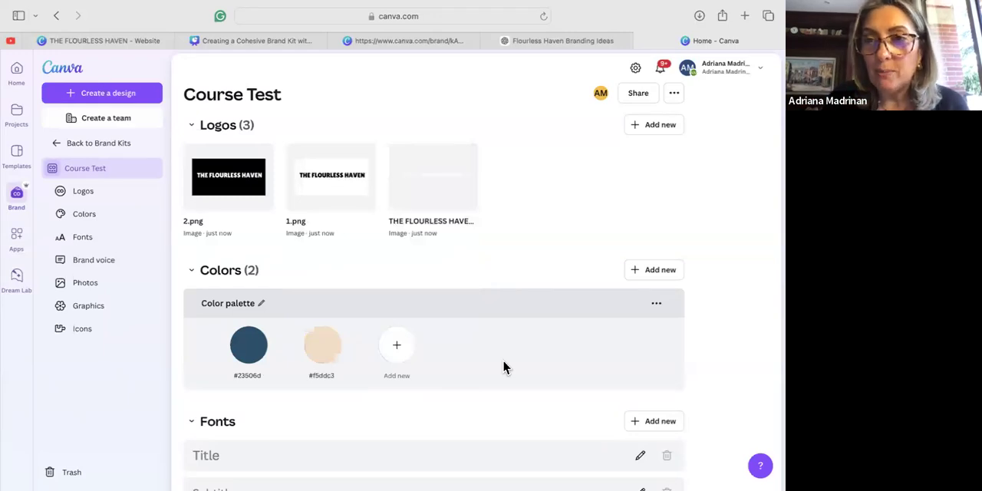
# Set the brand fonts for the Title and Subtitle styles to Lilita One.
pyautogui.scroll(-5, 503, 363)
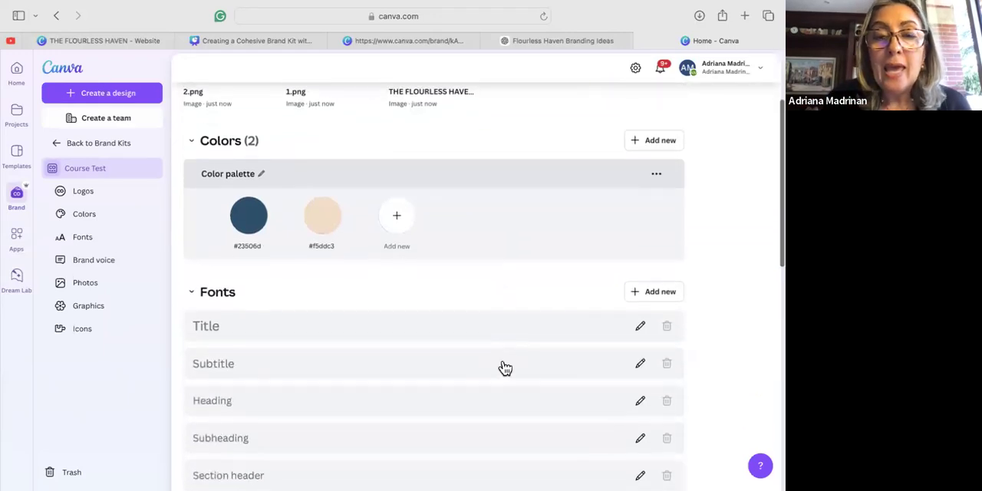
pyautogui.scroll(-1, 503, 367)
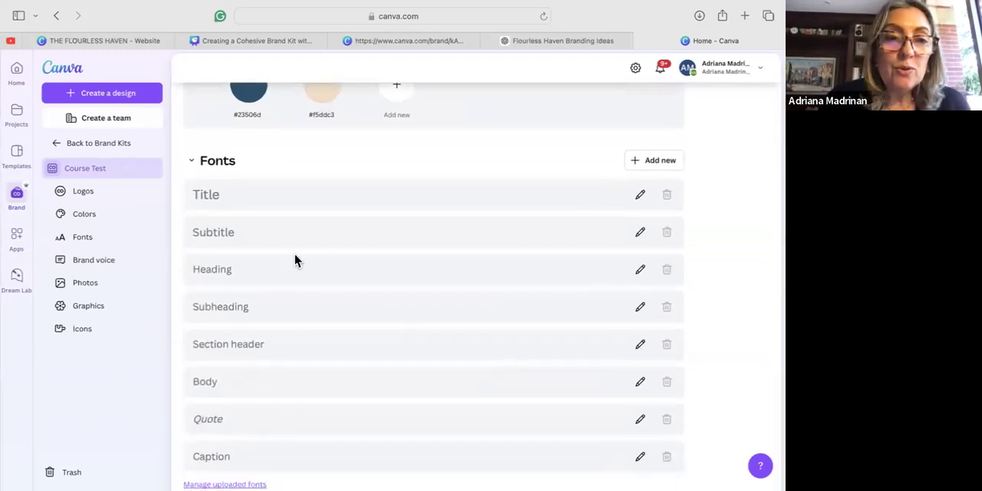
pyautogui.click(214, 198)
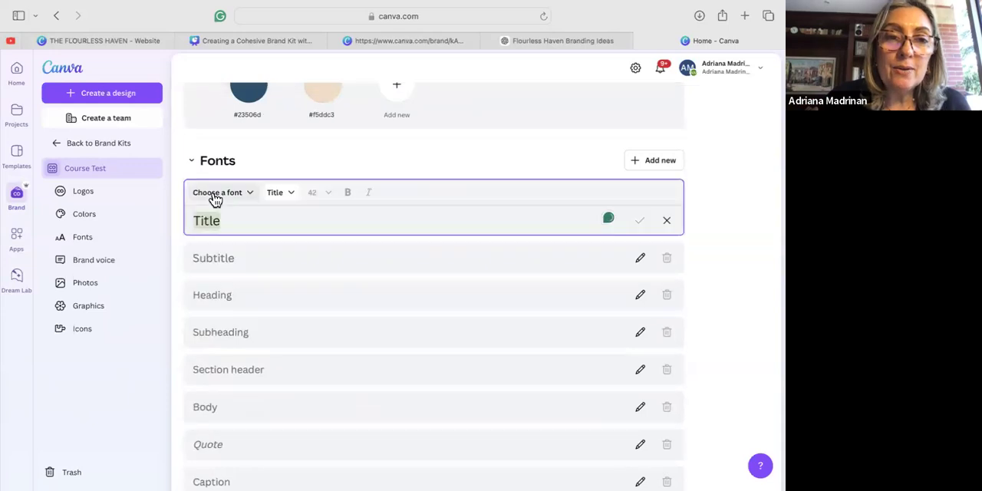
pyautogui.click(241, 197)
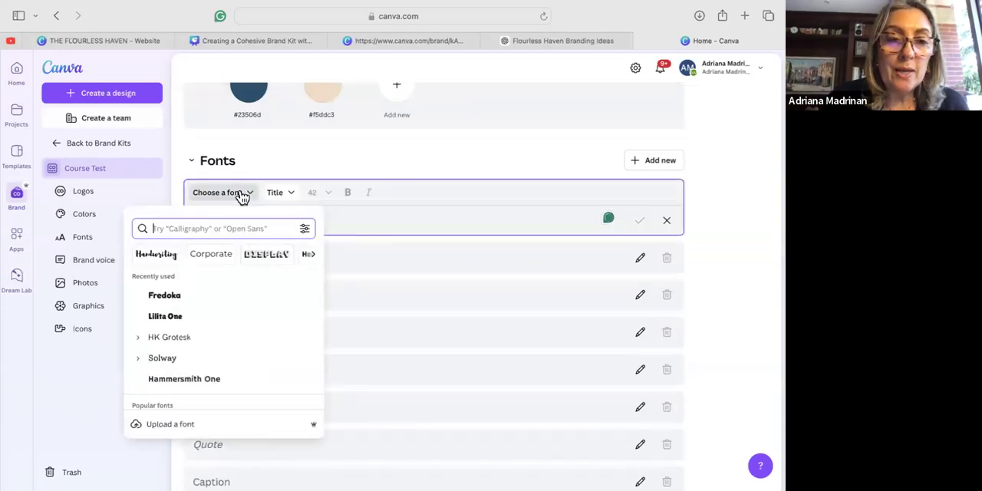
pyautogui.click(172, 322)
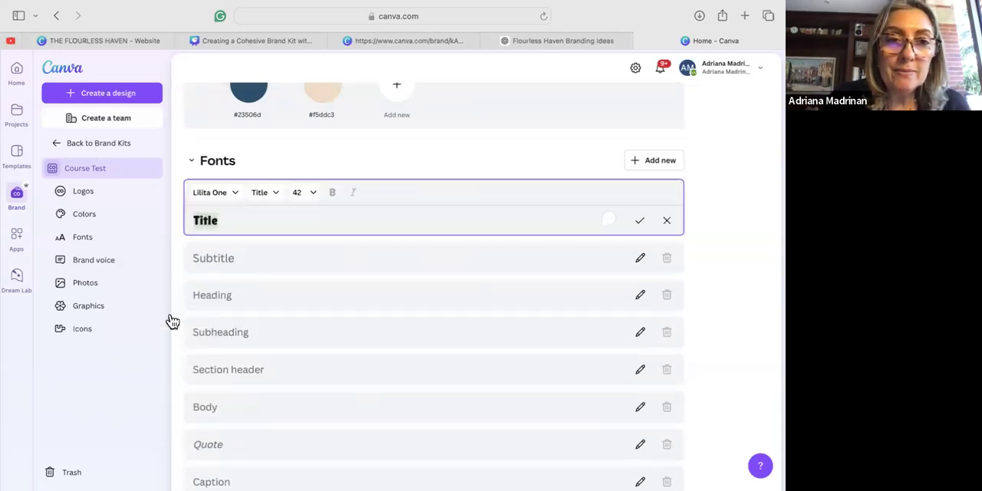
pyautogui.moveTo(193, 219); pyautogui.dragTo(218, 220)
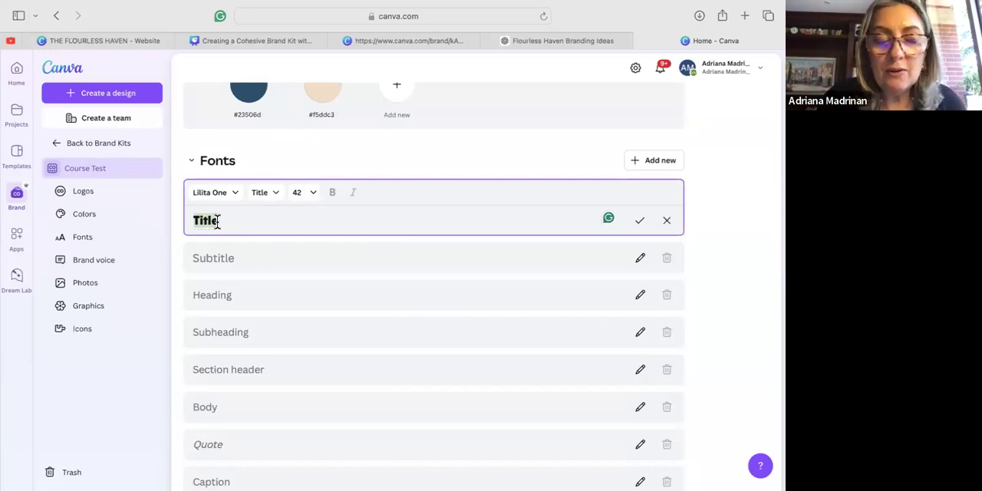
pyautogui.click(221, 257)
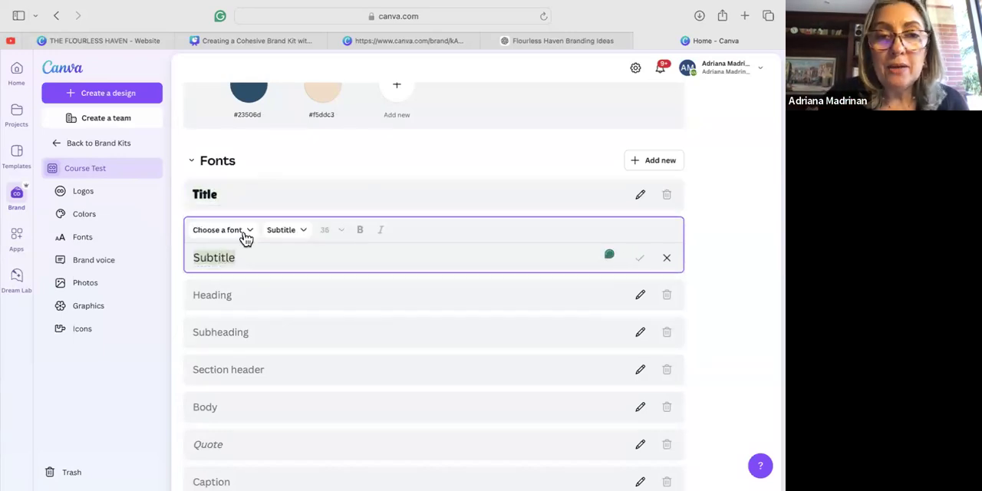
pyautogui.click(249, 231)
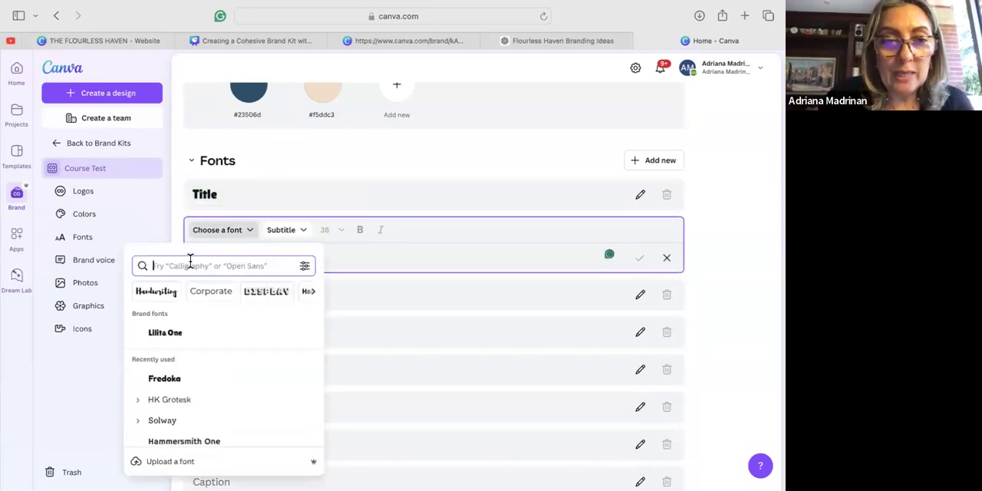
pyautogui.click(176, 336)
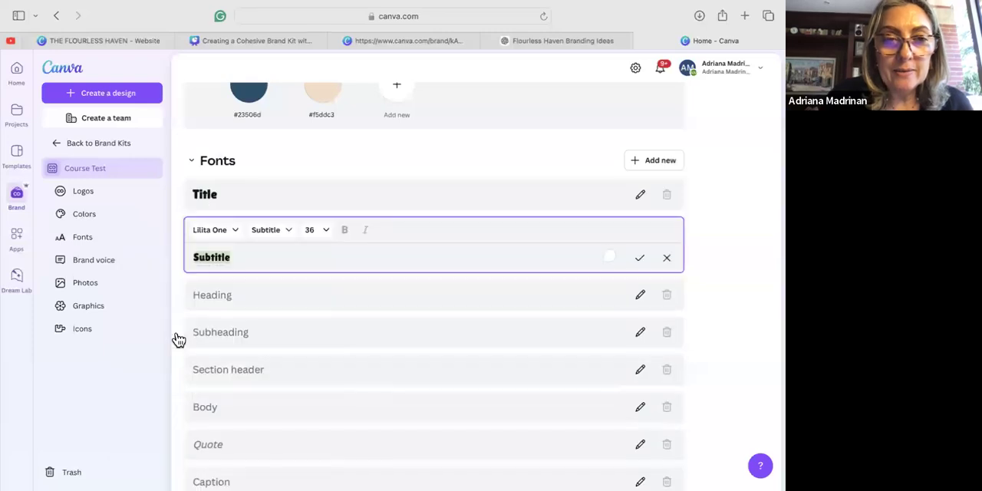
# Set the brand fonts for the Heading and Subheading styles to Fredoka.
pyautogui.click(211, 296)
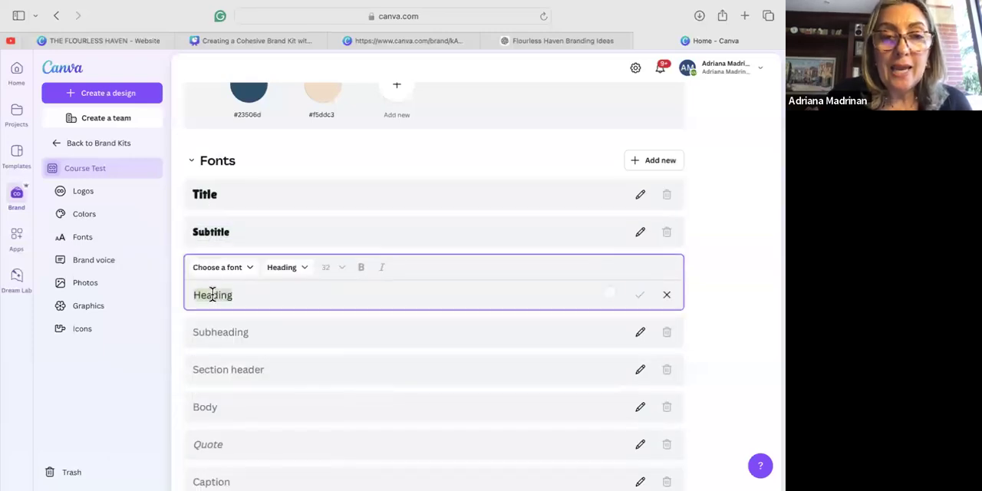
pyautogui.click(250, 270)
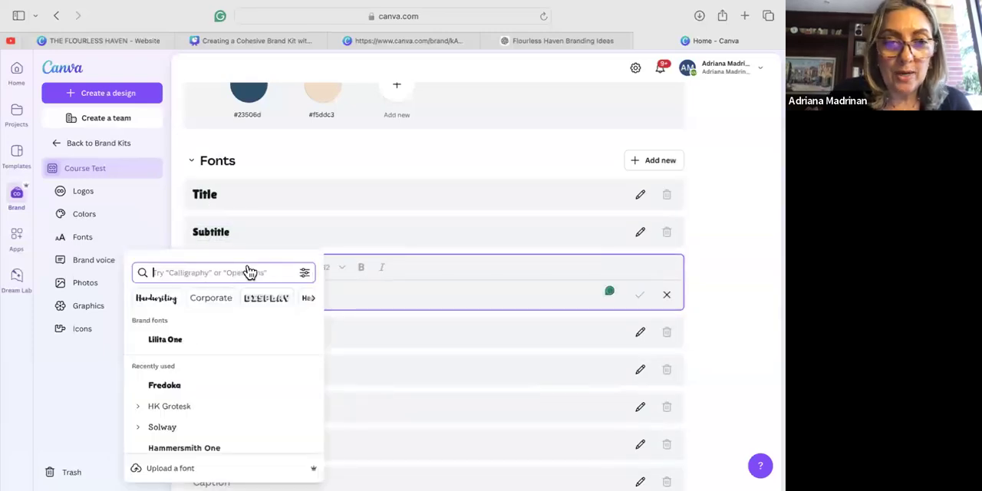
pyautogui.click(166, 385)
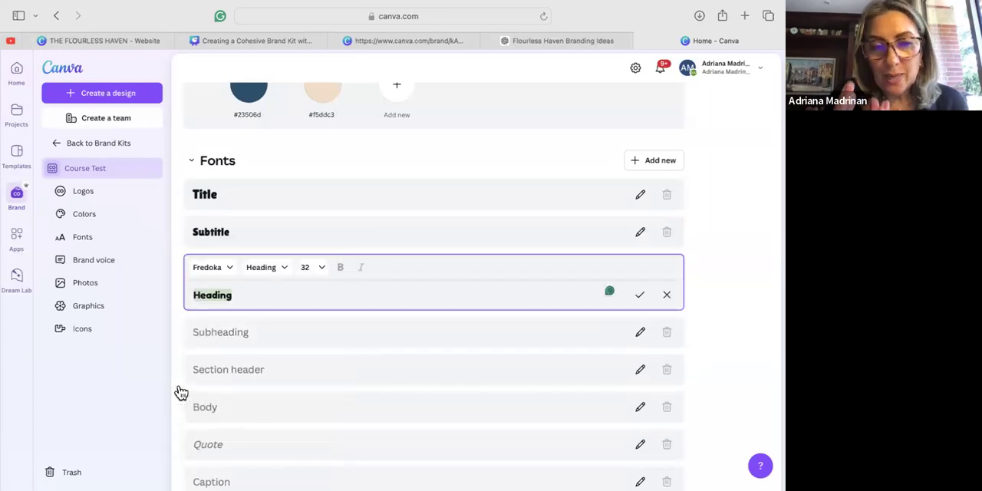
pyautogui.click(224, 338)
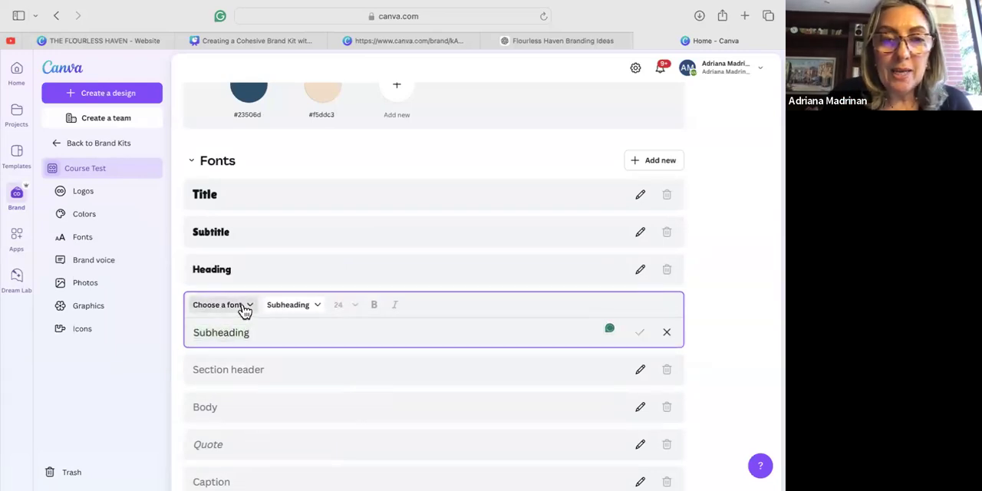
pyautogui.click(224, 301)
pyautogui.click(166, 150)
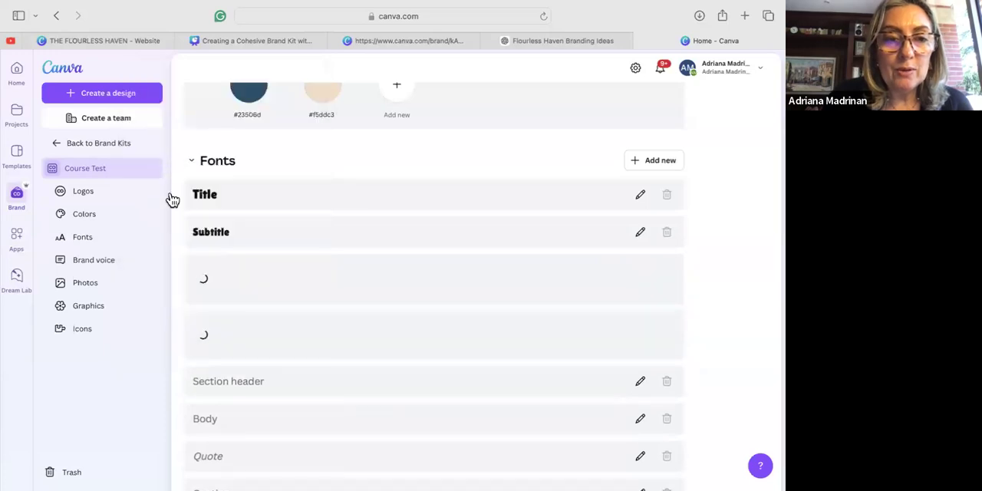
# Set the brand fonts for the Section header and Body styles to HK Grotesk.
pyautogui.scroll(-3, 240, 378)
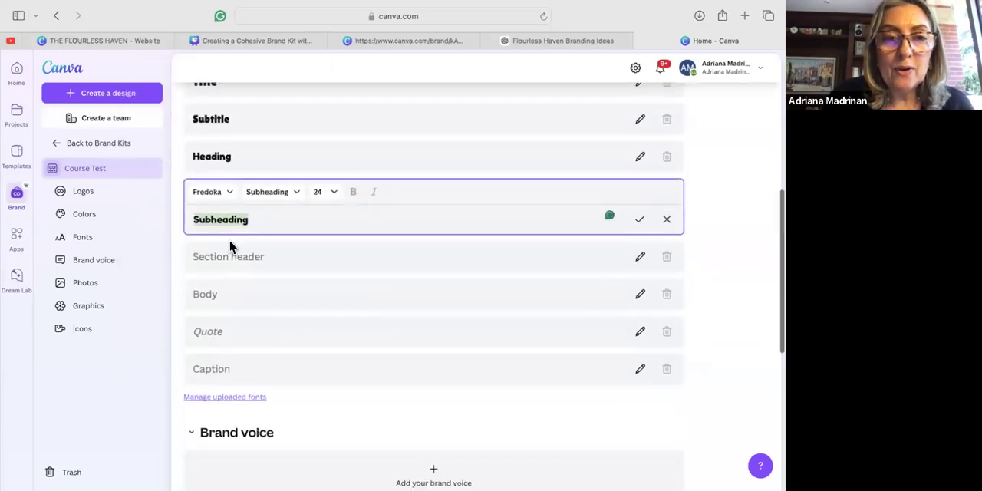
pyautogui.click(235, 261)
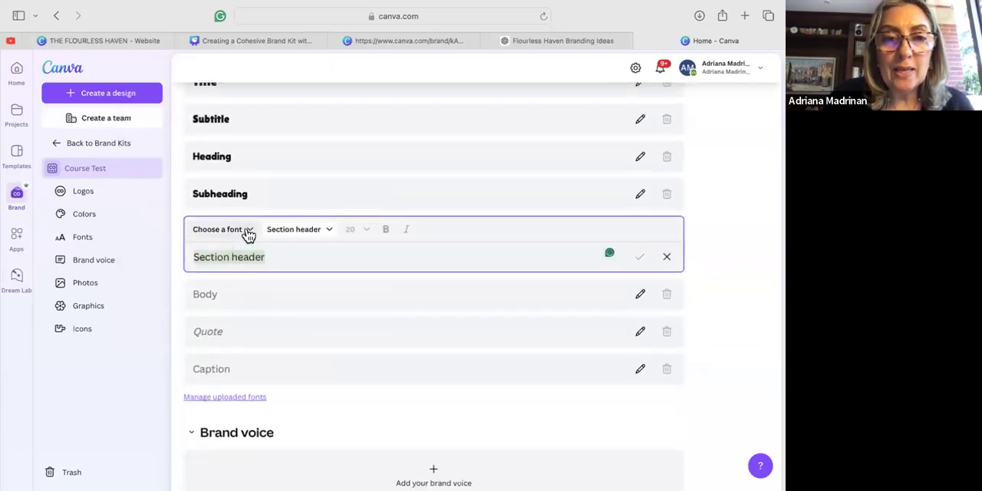
pyautogui.click(247, 230)
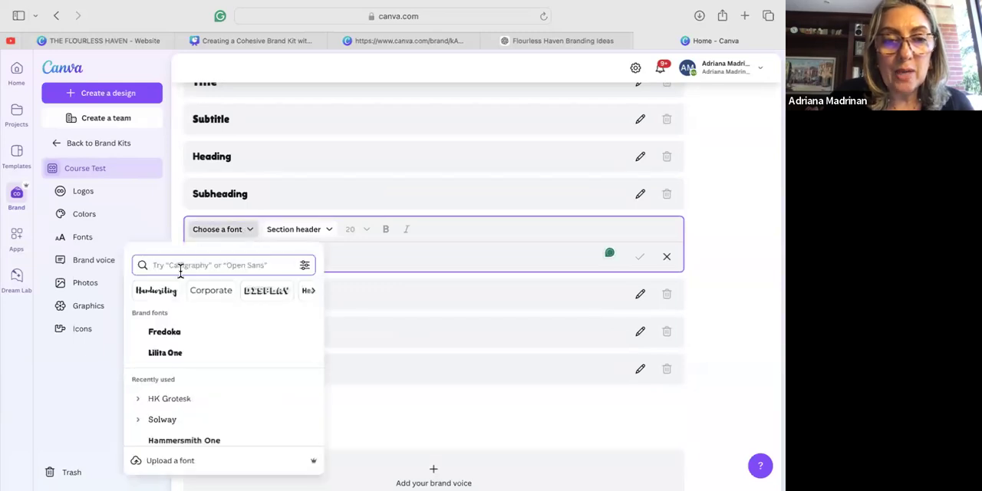
pyautogui.click(170, 399)
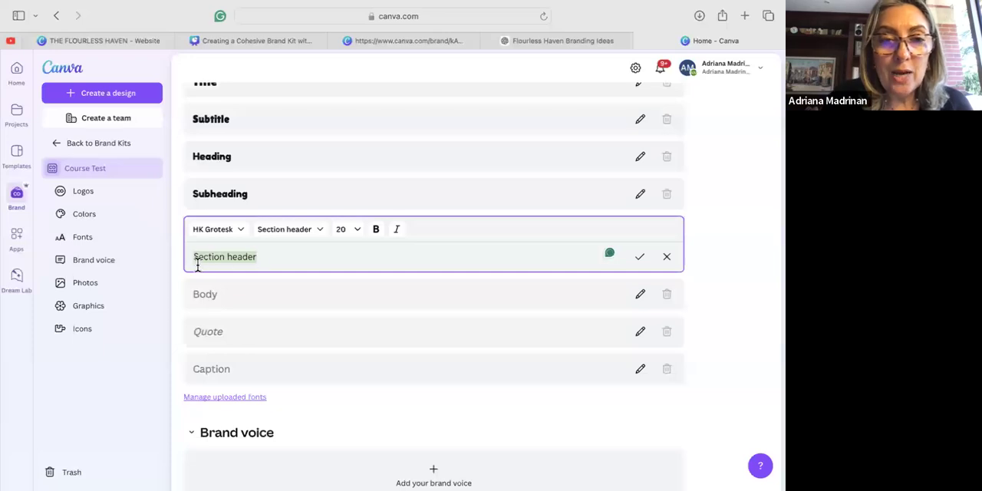
pyautogui.click(208, 293)
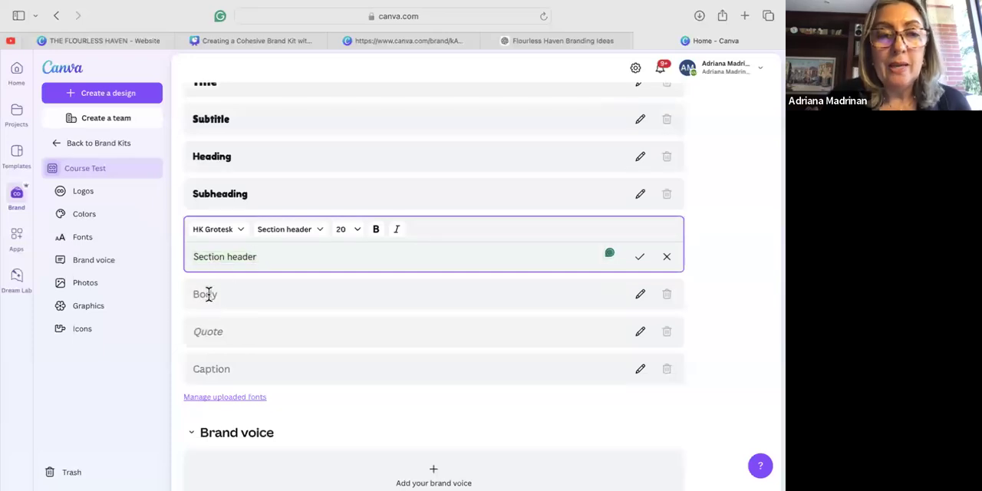
pyautogui.click(246, 272)
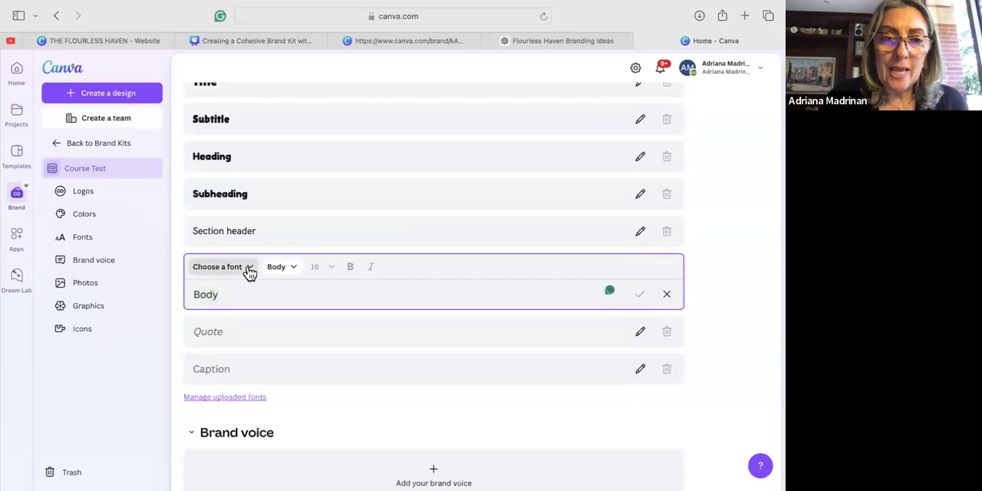
pyautogui.click(181, 359)
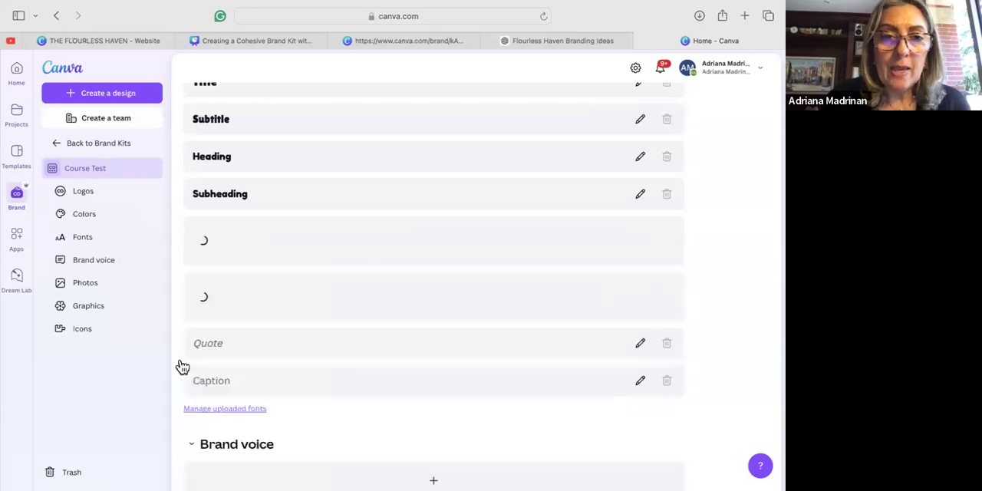
# Set the Quote style to HK Grotesk and make it italic.
pyautogui.click(234, 337)
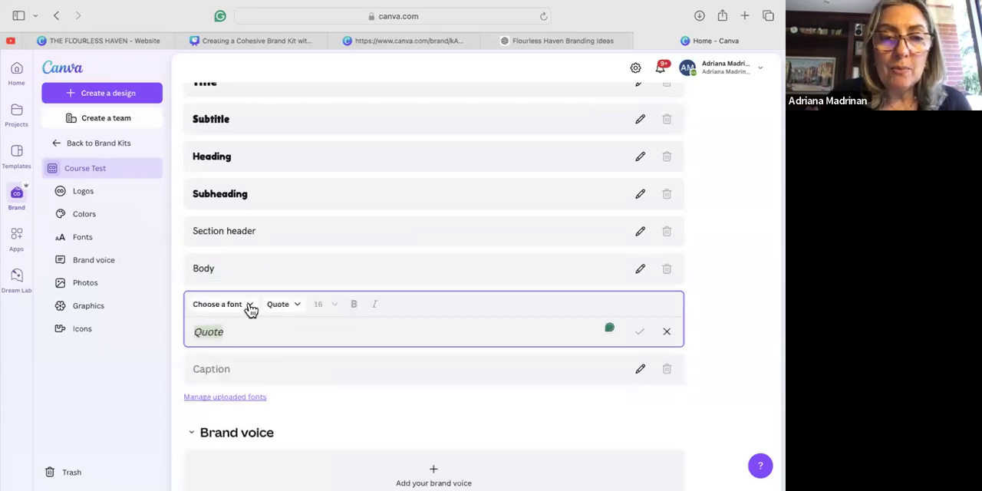
pyautogui.click(226, 307)
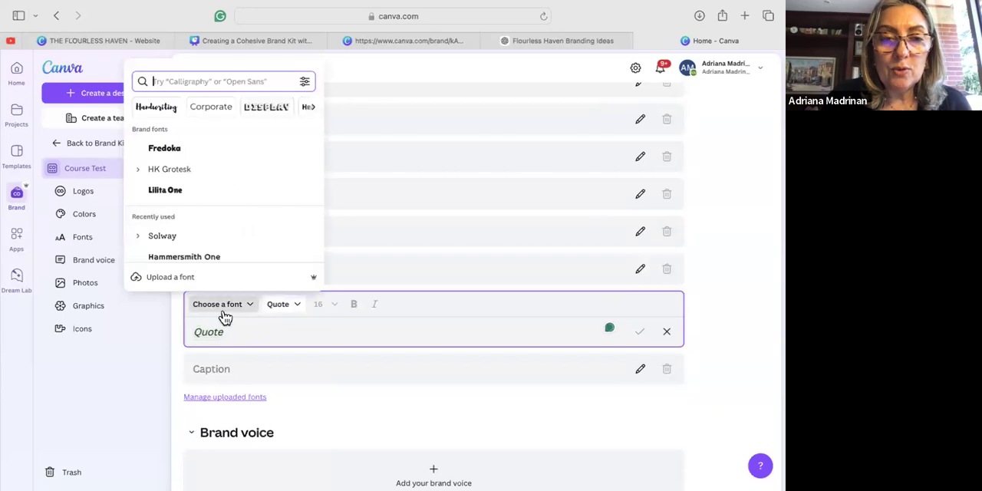
pyautogui.click(176, 170)
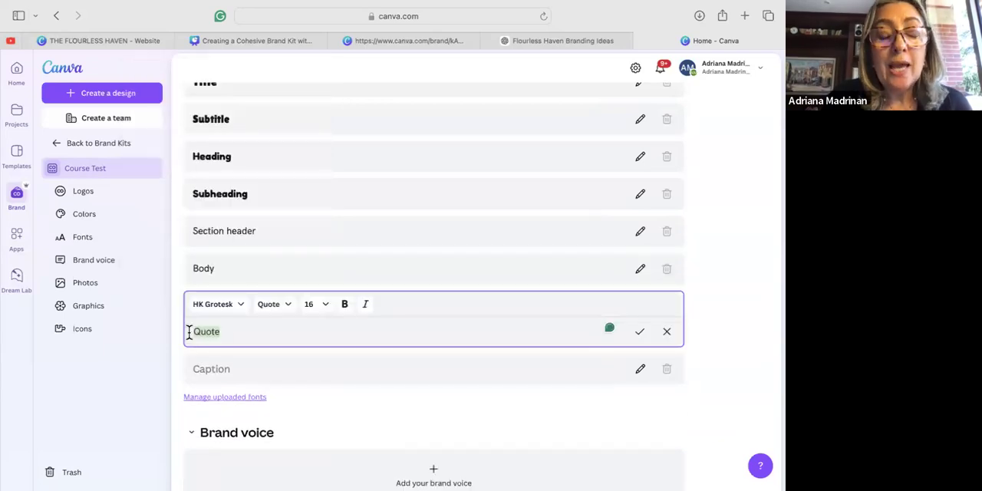
pyautogui.click(367, 306)
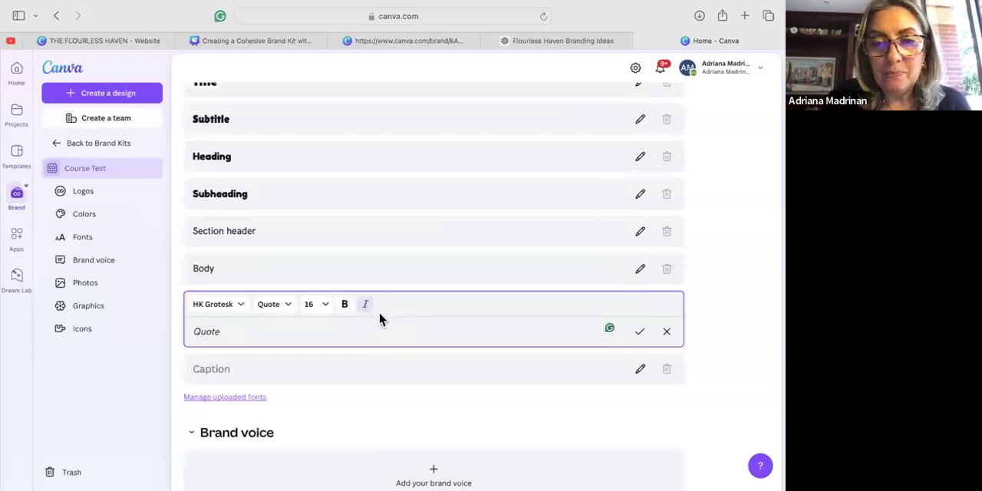
# Set the brand font for the Caption style to HK Grotesk.
pyautogui.click(217, 368)
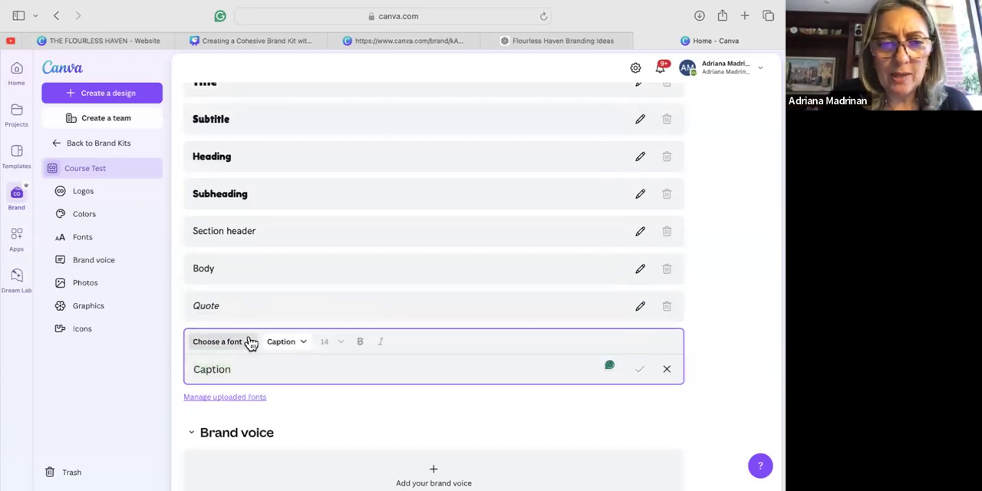
pyautogui.click(245, 341)
pyautogui.click(175, 208)
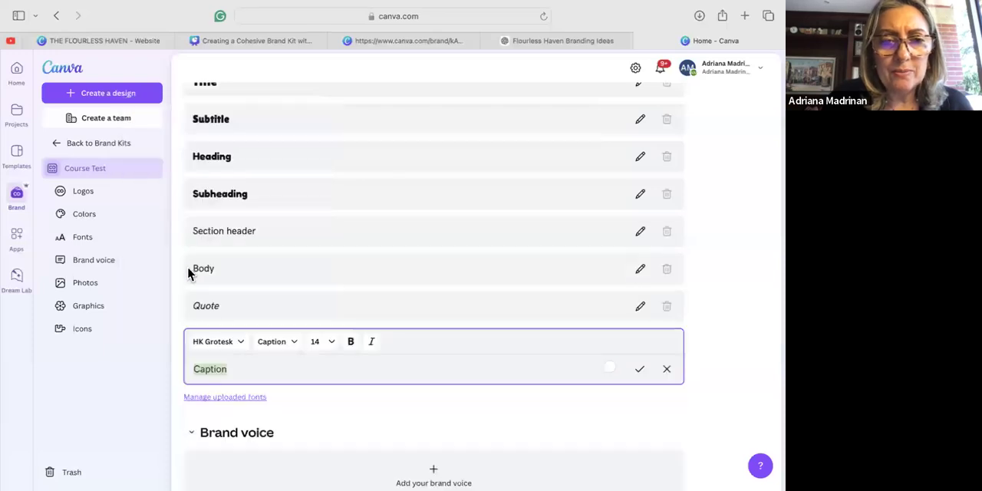
# Browse the font list for the Caption style and change its font to Times New Roman.
pyautogui.click(239, 347)
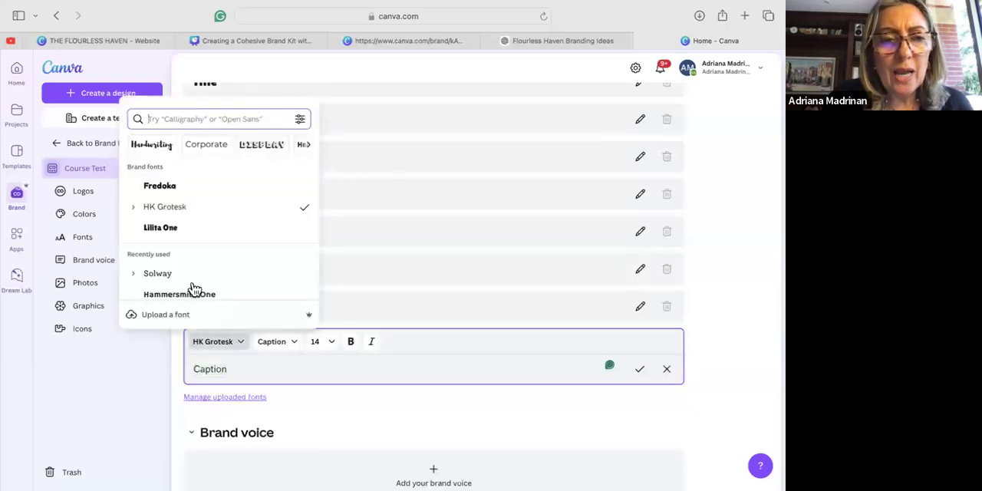
pyautogui.scroll(-5, 210, 270)
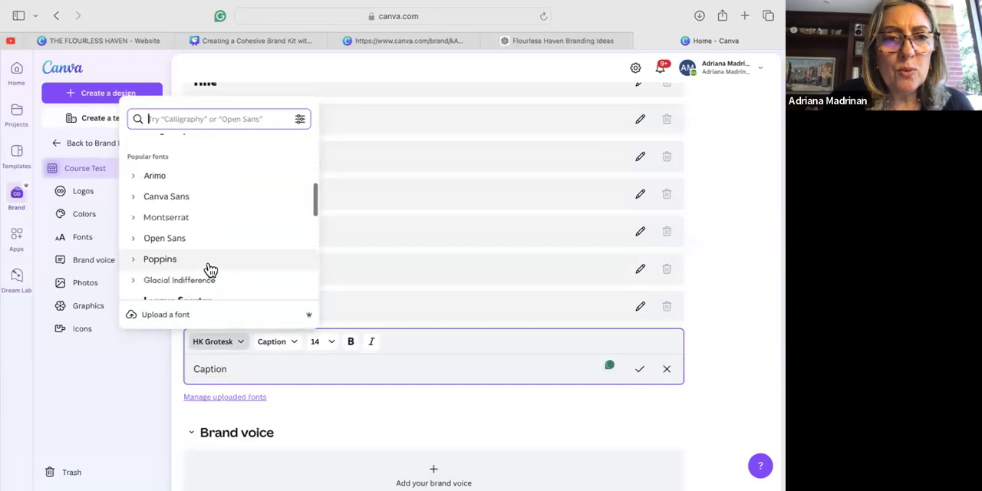
pyautogui.scroll(-5, 210, 269)
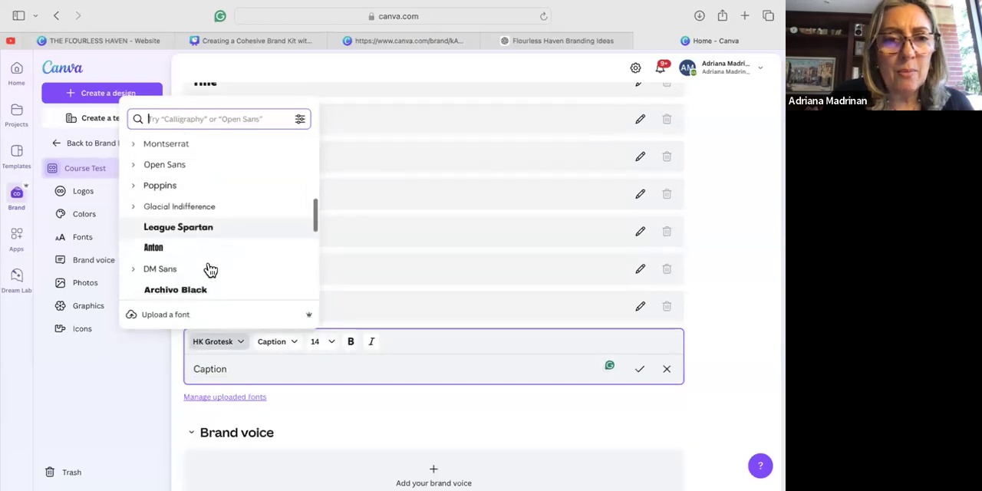
pyautogui.scroll(-5, 210, 269)
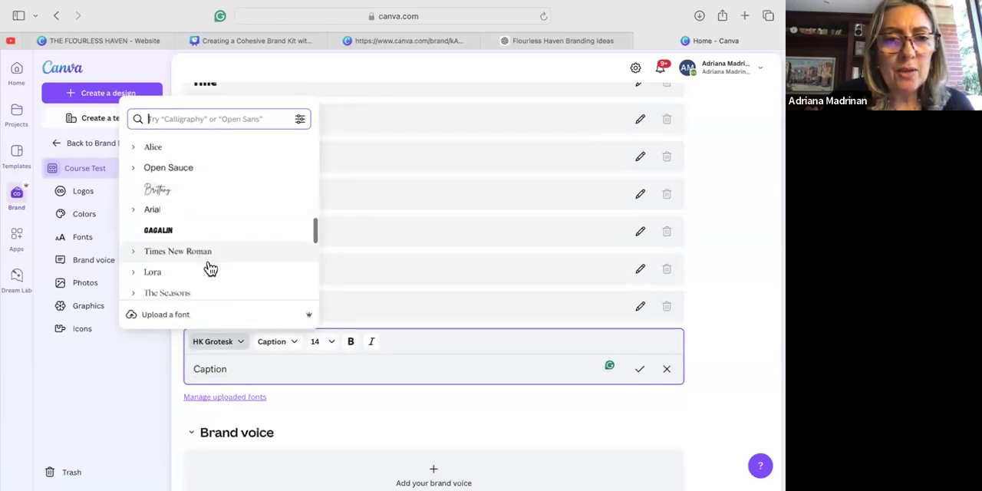
pyautogui.scroll(-5, 210, 269)
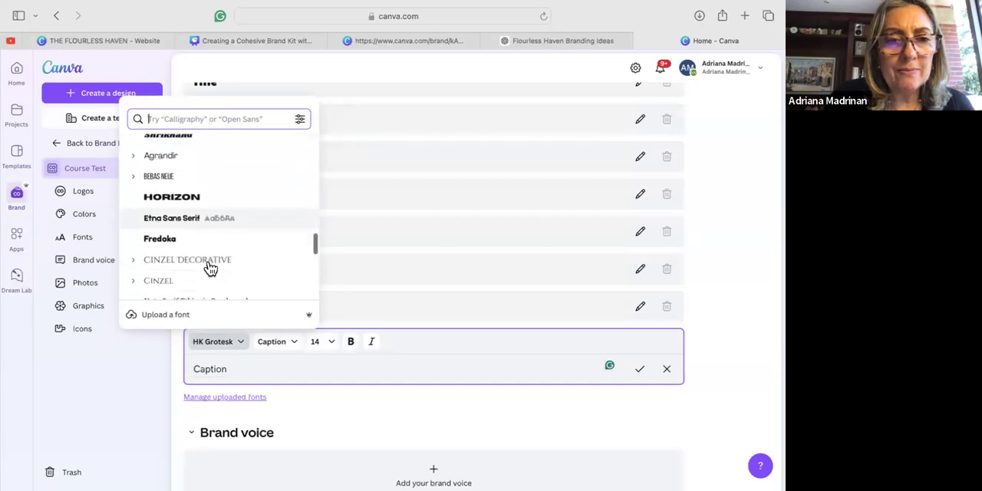
pyautogui.scroll(-1, 208, 267)
pyautogui.scroll(4, 208, 268)
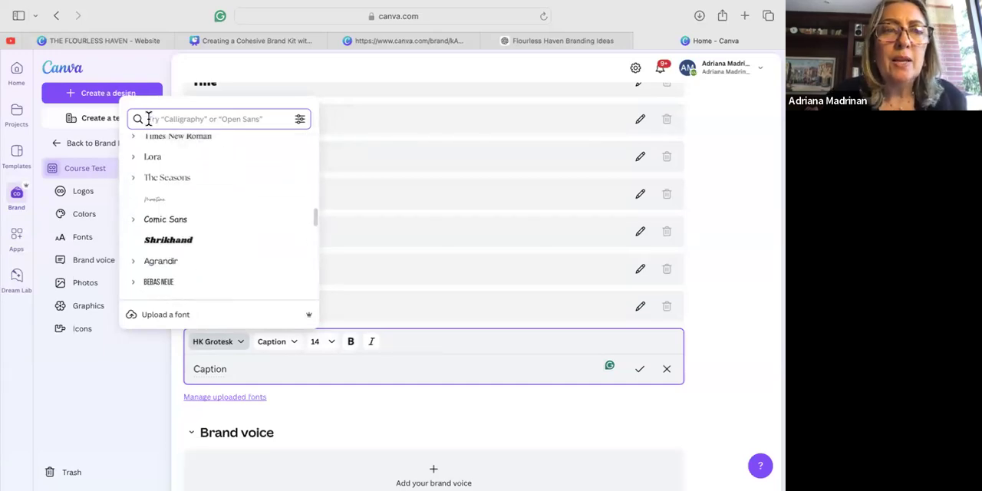
pyautogui.click(148, 119)
pyautogui.write('a')
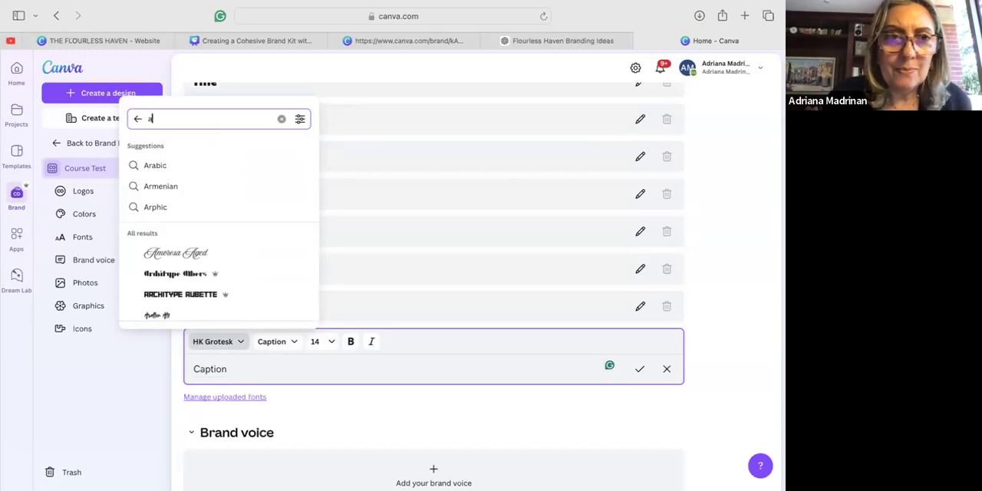
pyautogui.press('BackSpace')
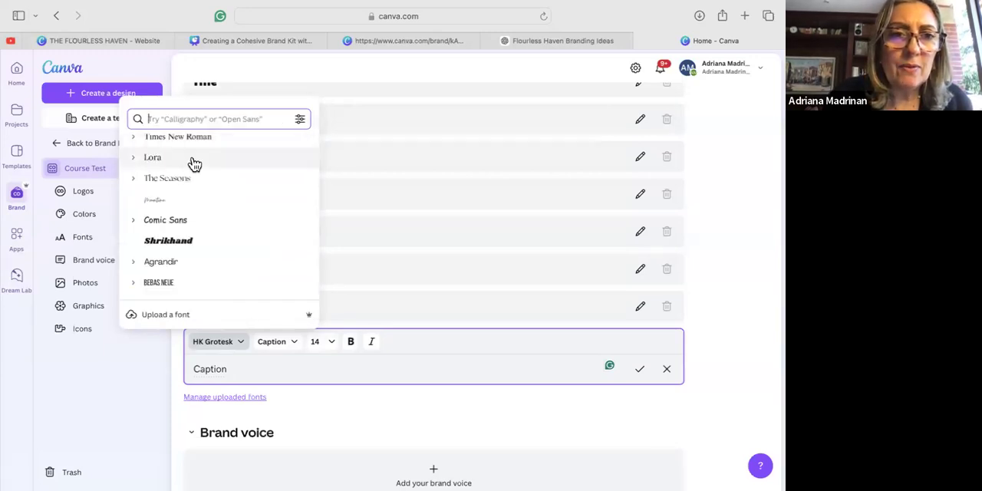
pyautogui.scroll(1, 194, 173)
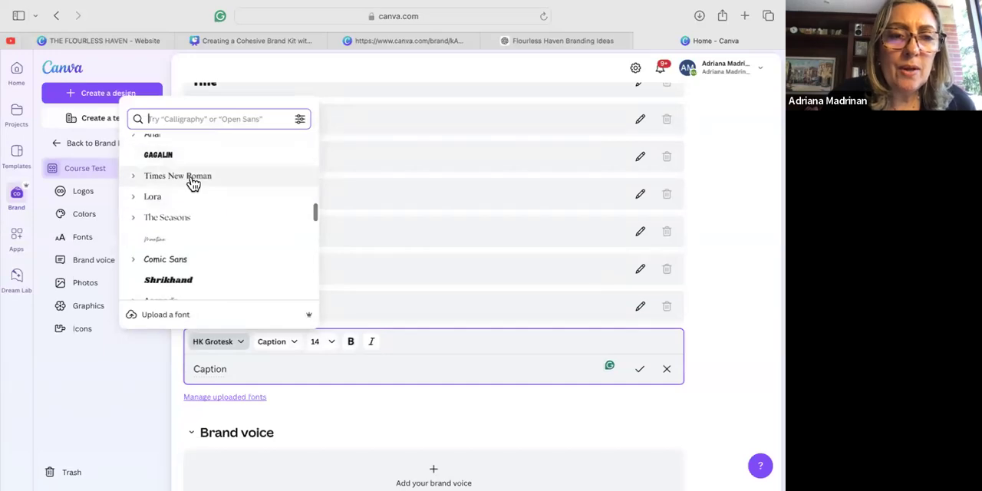
pyautogui.click(193, 177)
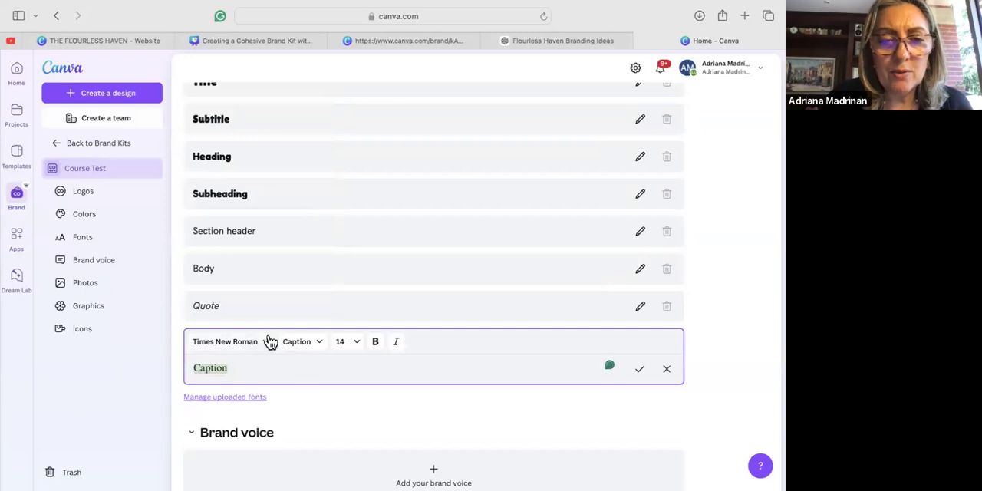
# Set the size of the Title style to 36 and the Subtitle style to 28 in the brand fonts.
pyautogui.scroll(5, 269, 341)
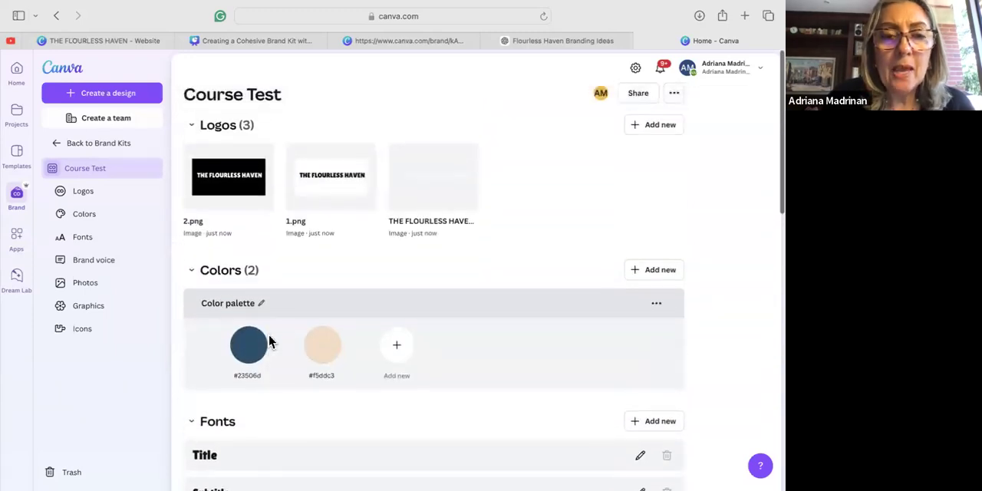
pyautogui.scroll(-3, 269, 341)
pyautogui.click(333, 283)
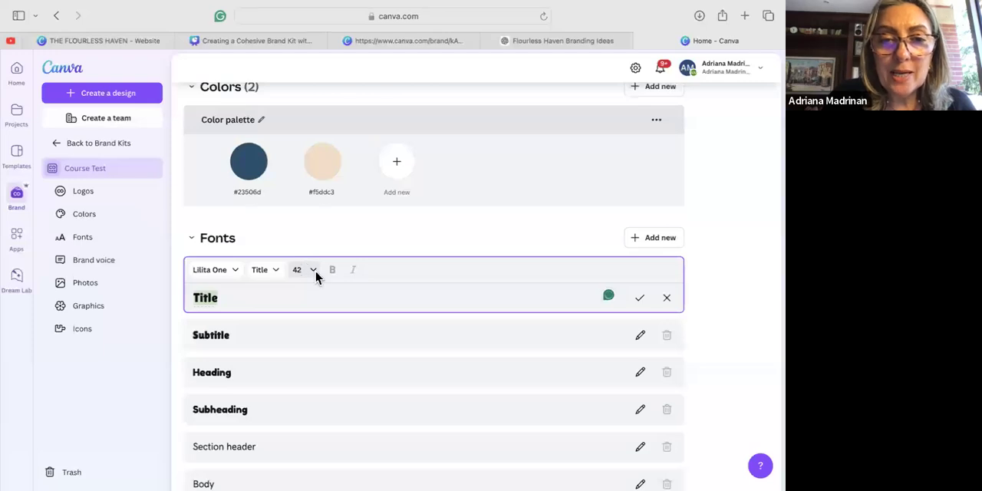
pyautogui.click(313, 270)
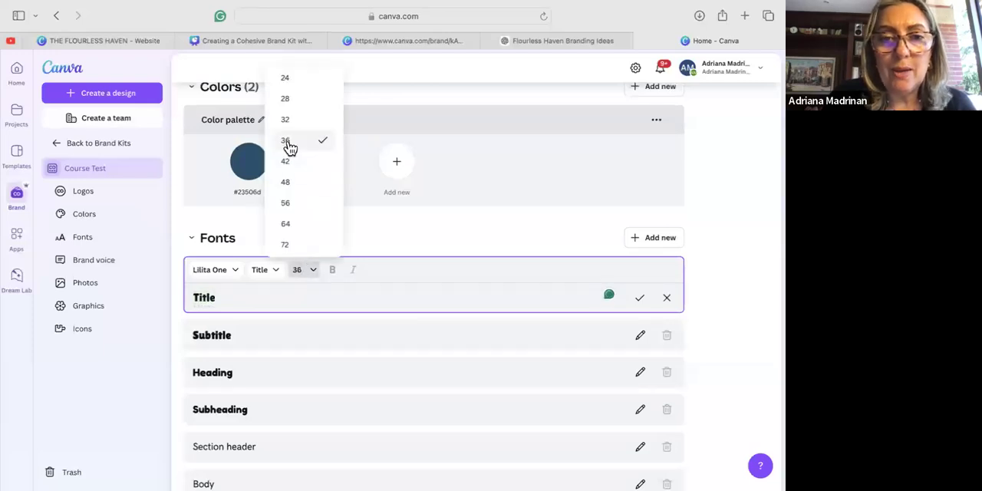
pyautogui.click(284, 336)
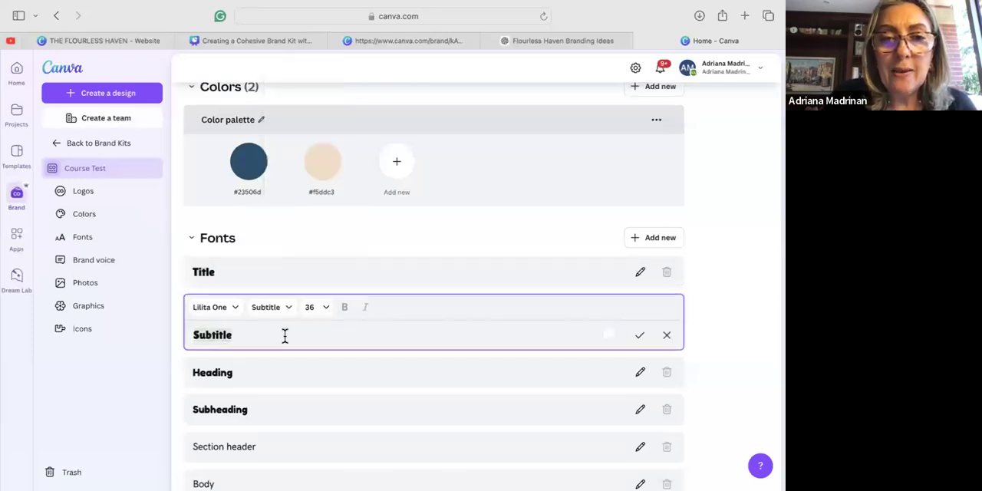
pyautogui.click(326, 309)
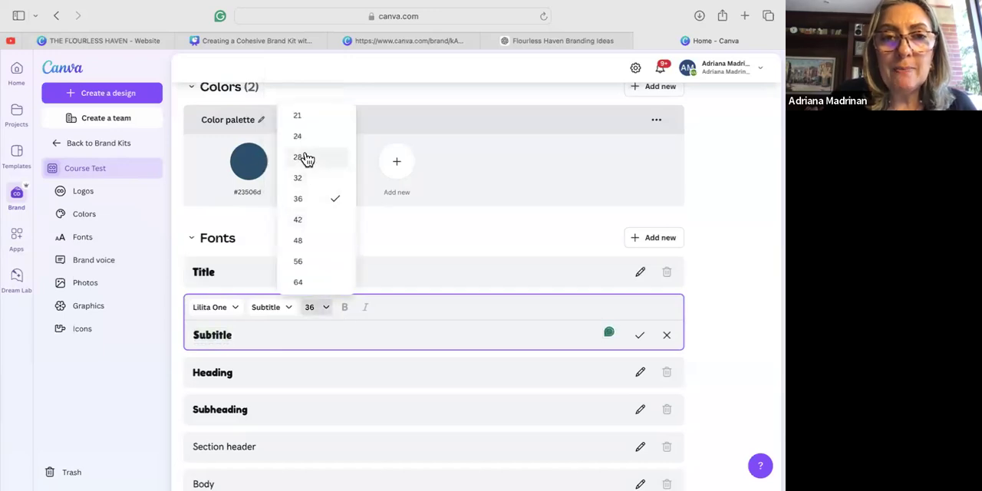
pyautogui.click(270, 372)
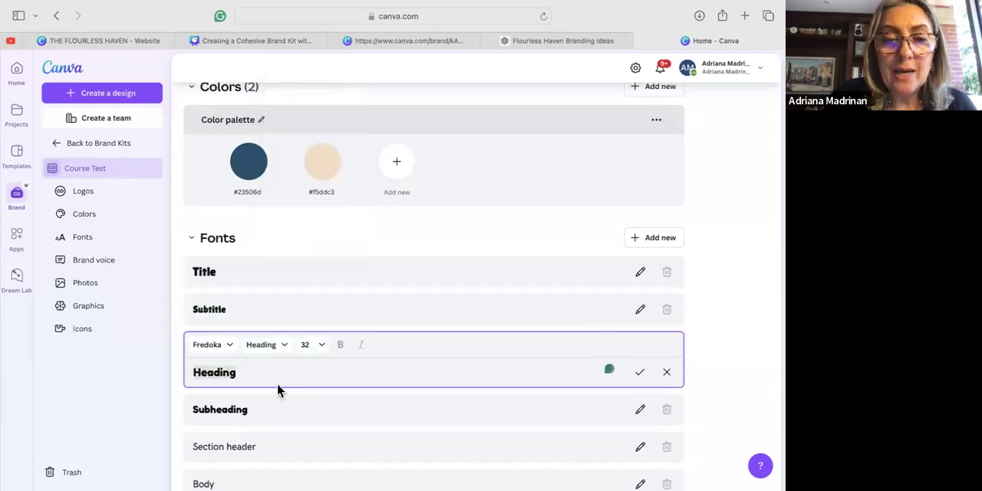
pyautogui.scroll(-2, 279, 388)
pyautogui.scroll(2, 274, 396)
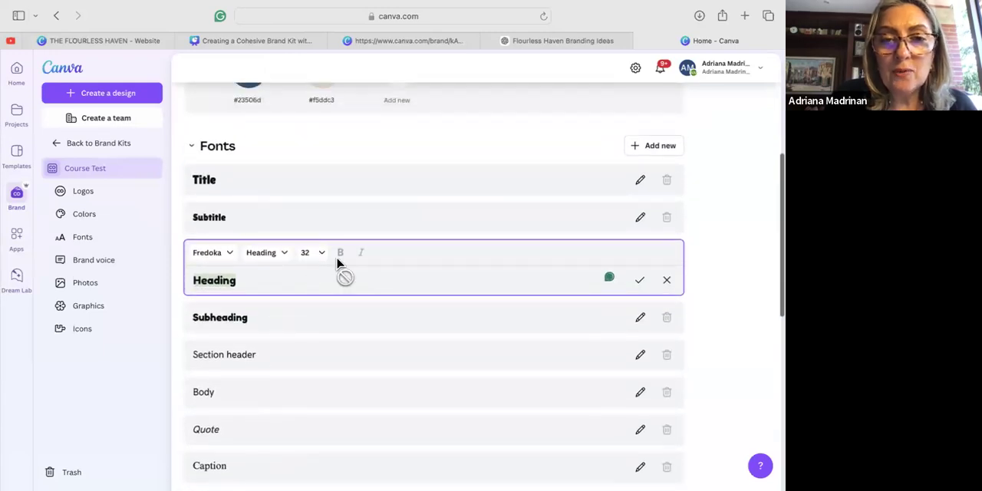
pyautogui.click(286, 256)
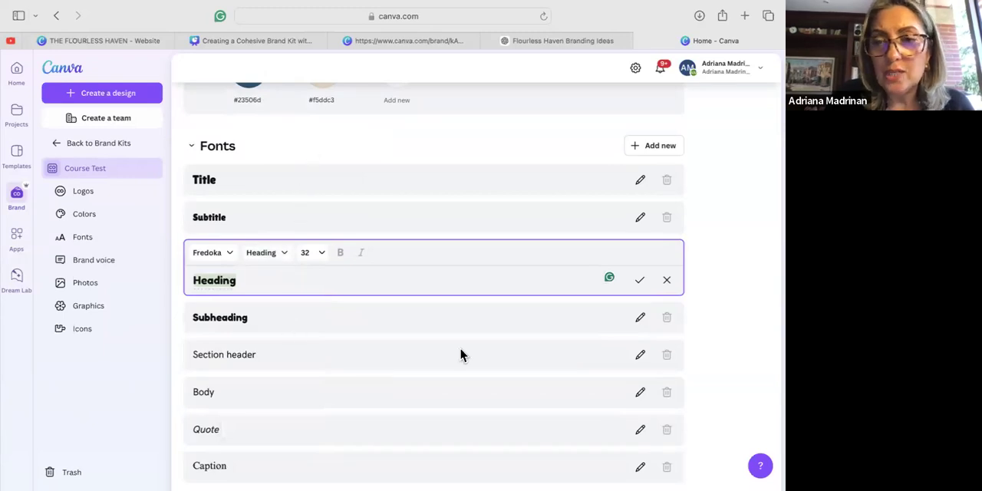
pyautogui.click(423, 354)
# Switch to the ChatGPT conversation on Flourless Haven branding and copy the brand voice paragraph.
pyautogui.scroll(-5, 422, 389)
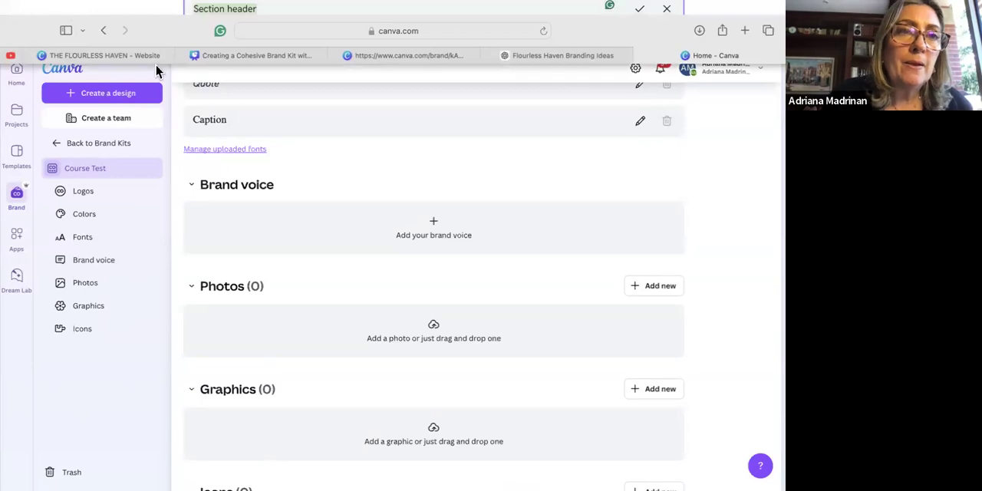
pyautogui.click(511, 55)
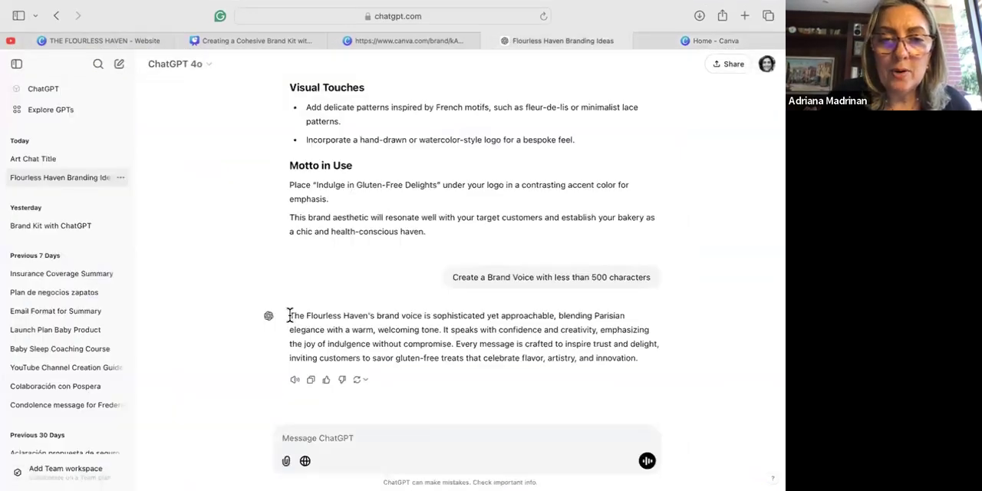
pyautogui.moveTo(291, 314); pyautogui.dragTo(636, 357)
pyautogui.press('super+c')
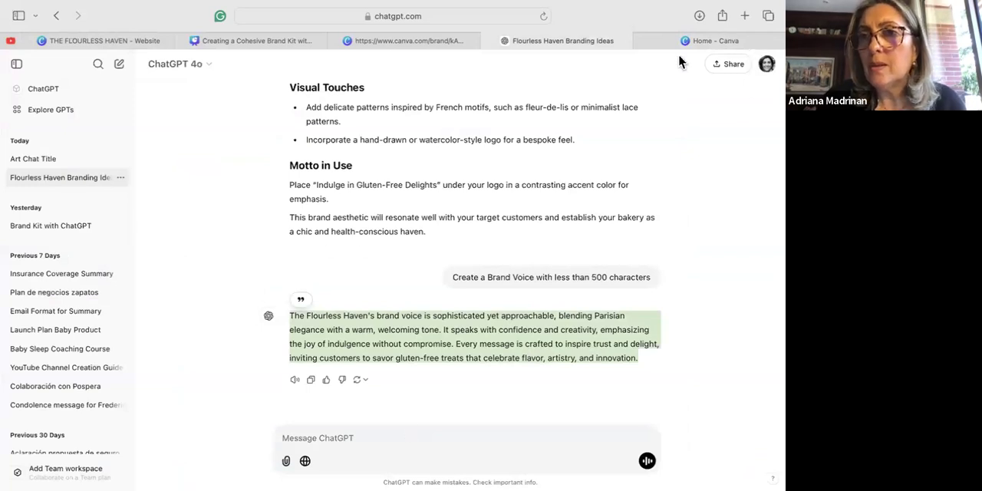
# Switch back to Canva, paste the copied paragraph as the kit's brand voice guidelines, and save it.
pyautogui.click(655, 38)
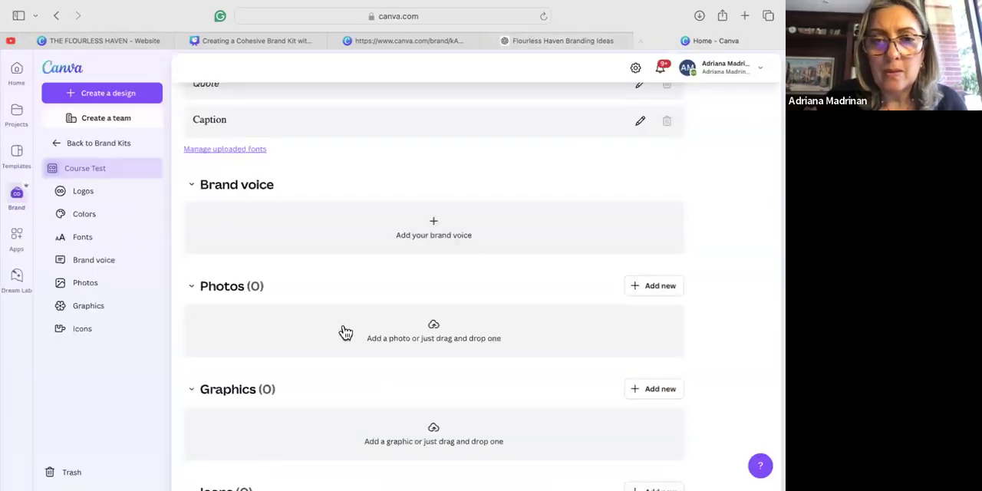
pyautogui.click(375, 225)
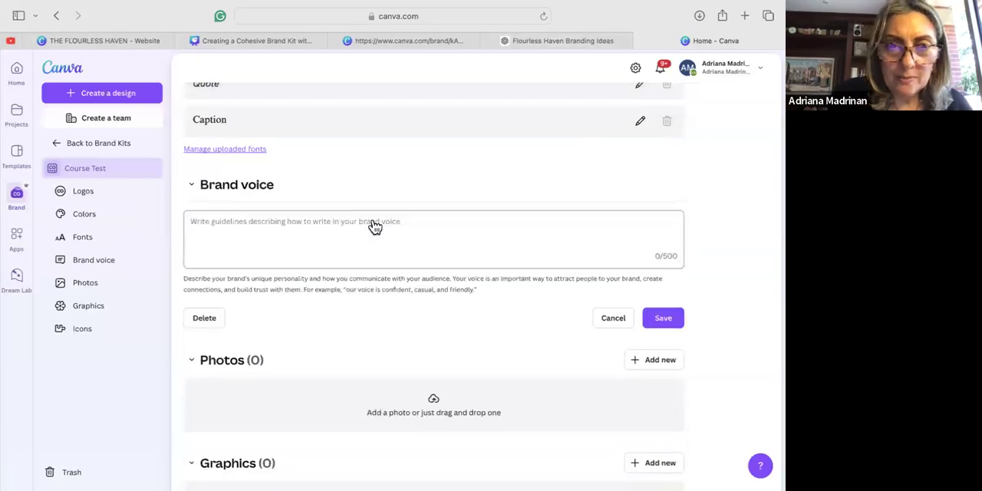
pyautogui.click(208, 218)
pyautogui.press('super+v')
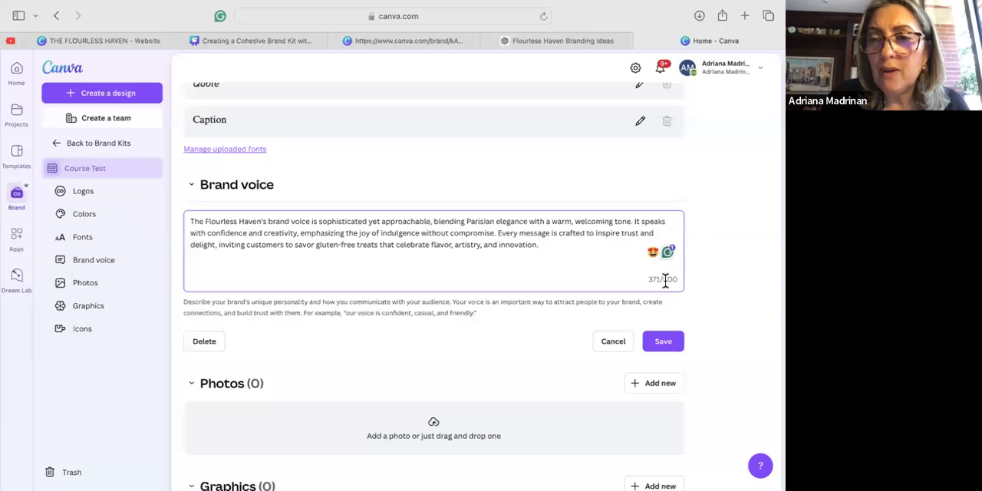
pyautogui.click(664, 343)
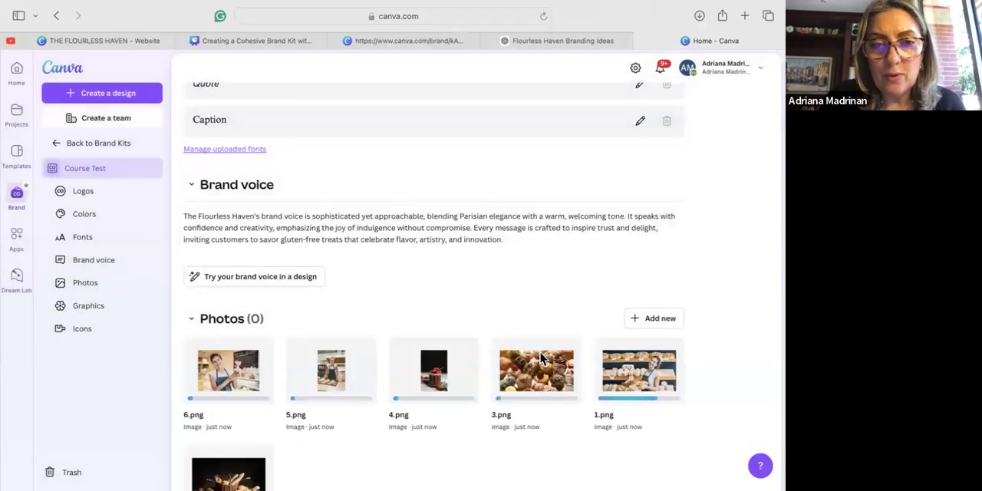
# Create a new blank Instagram Post (Square) design.
pyautogui.scroll(-5, 541, 357)
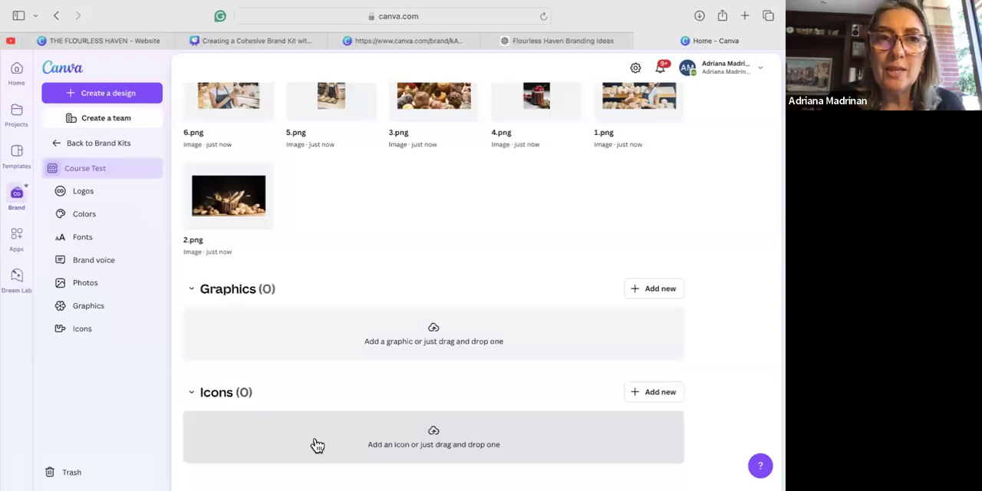
pyautogui.scroll(15, 342, 340)
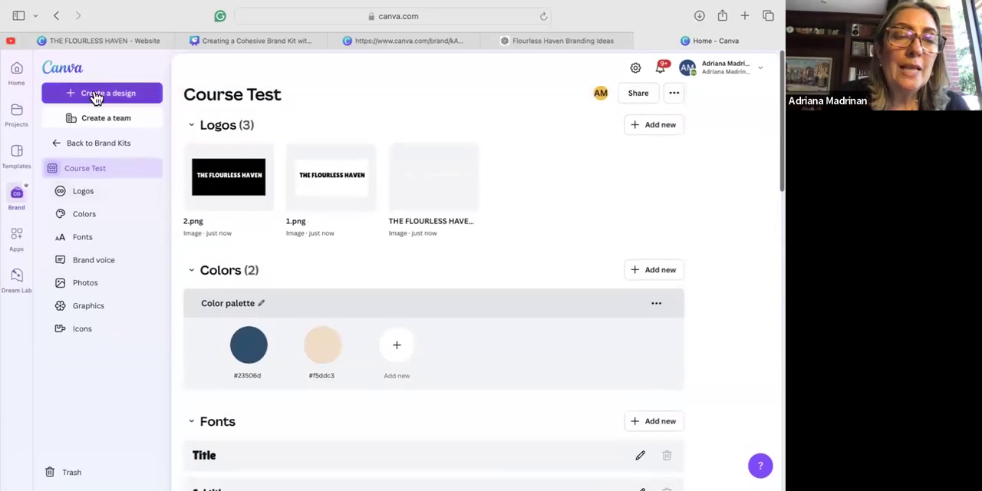
pyautogui.click(96, 94)
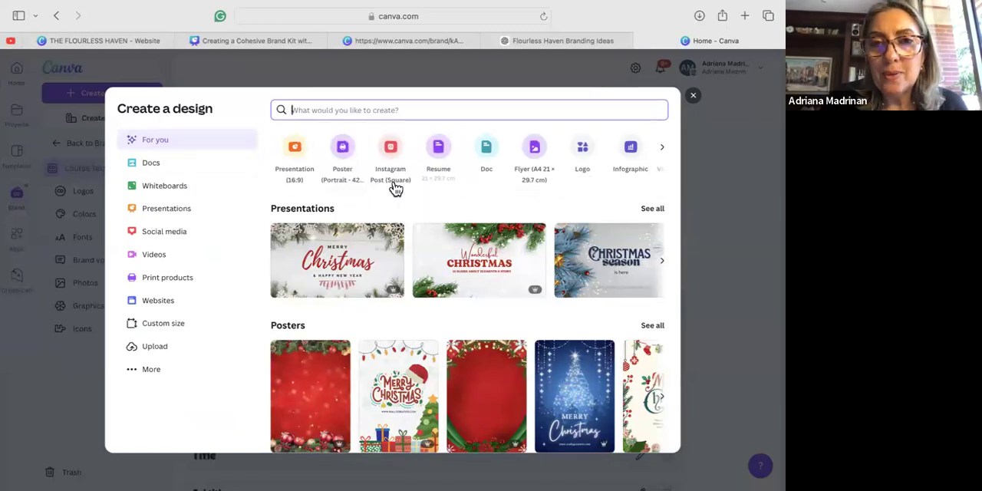
pyautogui.click(391, 148)
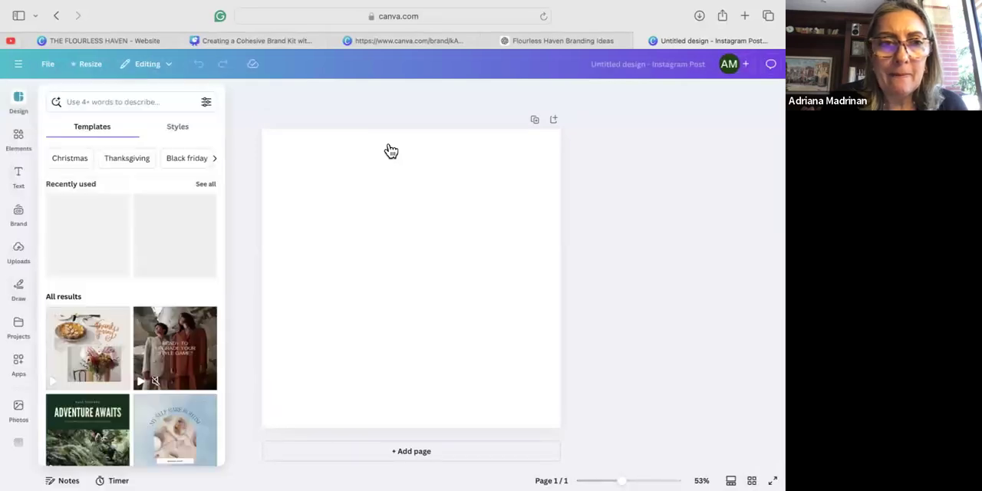
# Apply the Black Animated Happy Thanksgiving template to the blank post and select its background image.
pyautogui.scroll(-5, 182, 372)
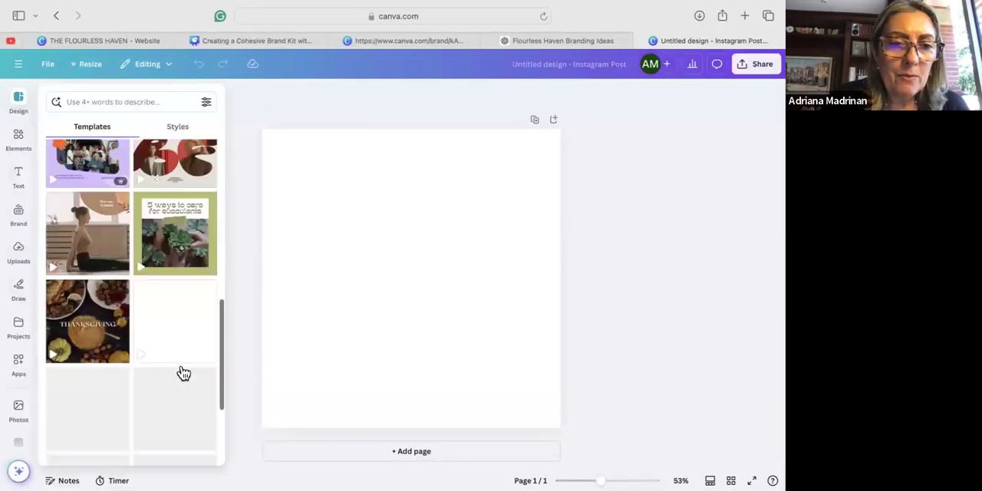
pyautogui.scroll(1, 182, 366)
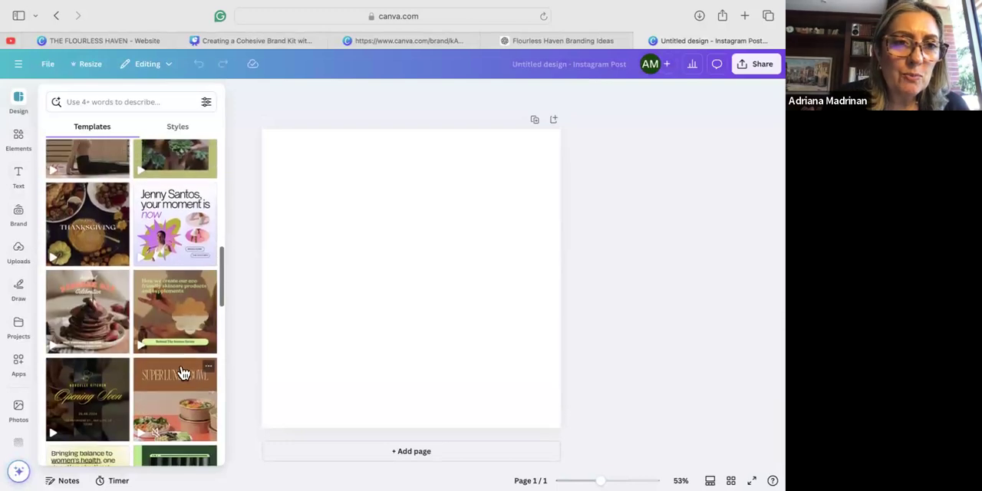
pyautogui.click(89, 241)
pyautogui.click(318, 333)
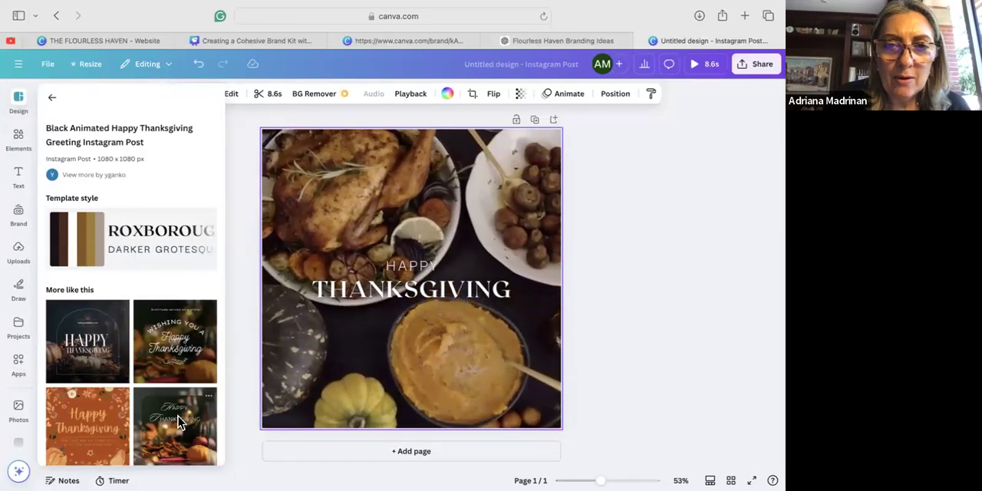
# Try the Orange Black Minimalist Happy Thanksgiving template, and return to the Black Animated Happy Thanksgiving one.
pyautogui.click(178, 418)
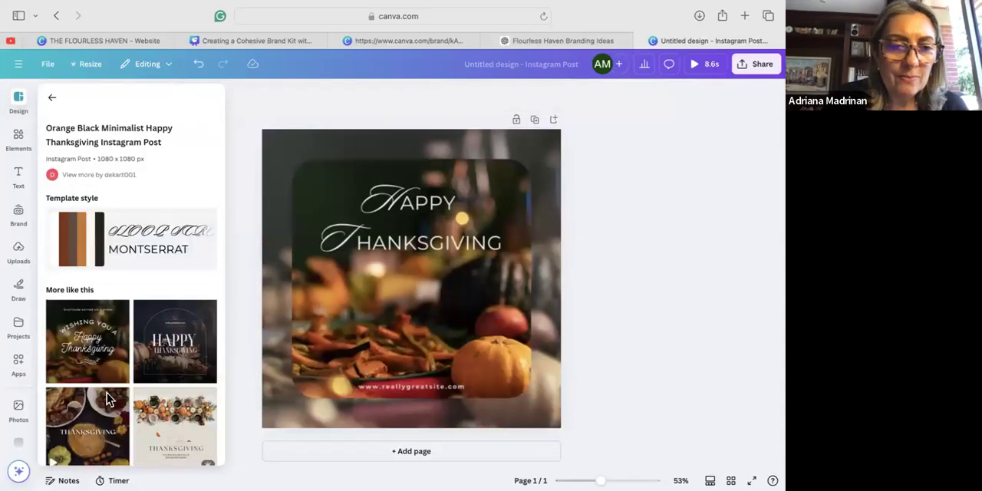
pyautogui.scroll(-5, 98, 277)
pyautogui.scroll(-1, 98, 278)
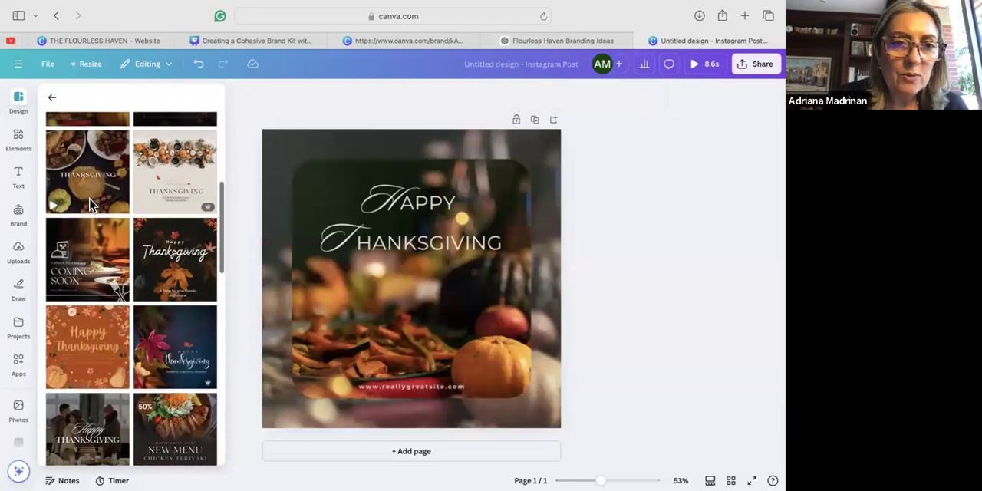
pyautogui.click(88, 204)
pyautogui.click(342, 381)
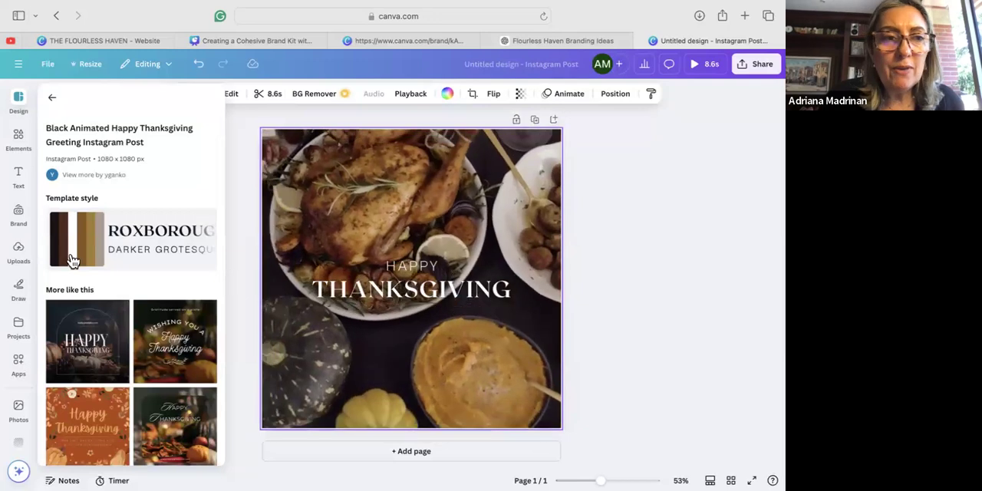
# Open the brand kit assets and move the HAPPY and THANKSGIVING text lines to the upper part of the post.
pyautogui.click(20, 218)
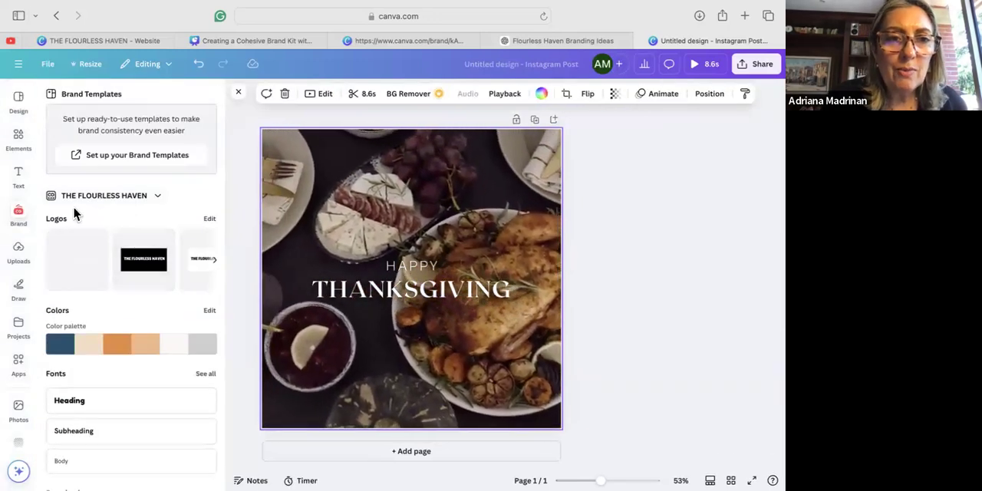
pyautogui.click(426, 265)
pyautogui.moveTo(430, 233); pyautogui.dragTo(427, 138)
pyautogui.click(429, 288)
pyautogui.moveTo(442, 243); pyautogui.dragTo(447, 143)
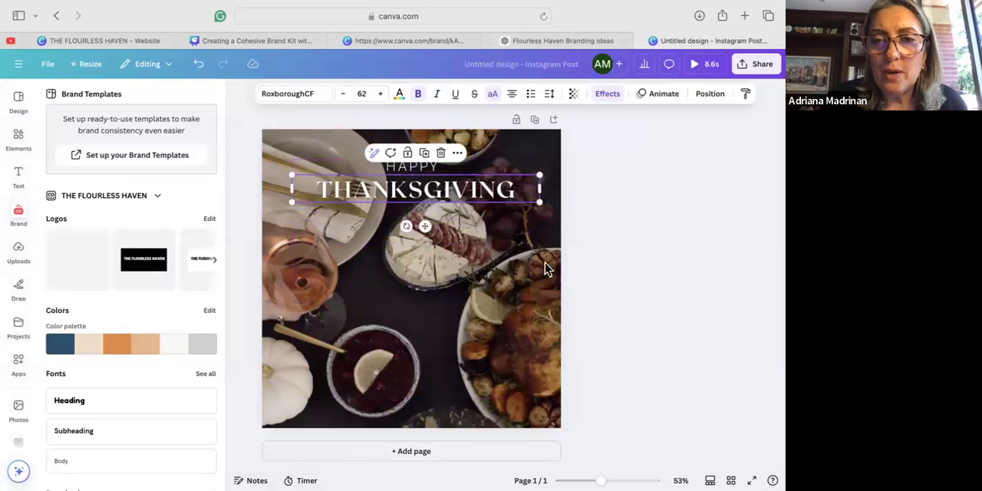
pyautogui.click(535, 292)
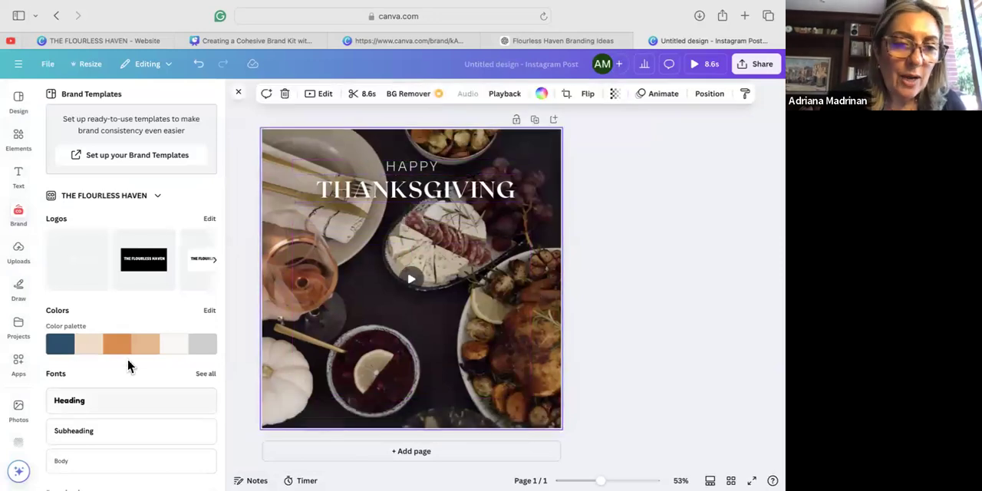
# Add the brand kit photo of the smiling baker and enlarge it to cover the full width of the post's lower part.
pyautogui.scroll(-5, 128, 359)
pyautogui.scroll(-2, 128, 359)
pyautogui.click(86, 346)
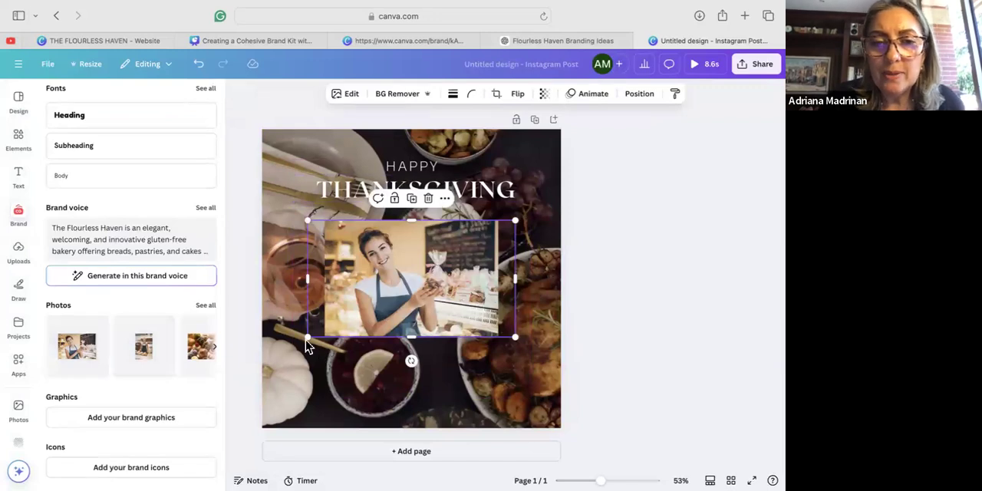
pyautogui.moveTo(254, 389)
pyautogui.mouseDown()
pyautogui.moveTo(254, 364)
pyautogui.moveTo(248, 398)
pyautogui.moveTo(262, 401)
pyautogui.mouseUp()
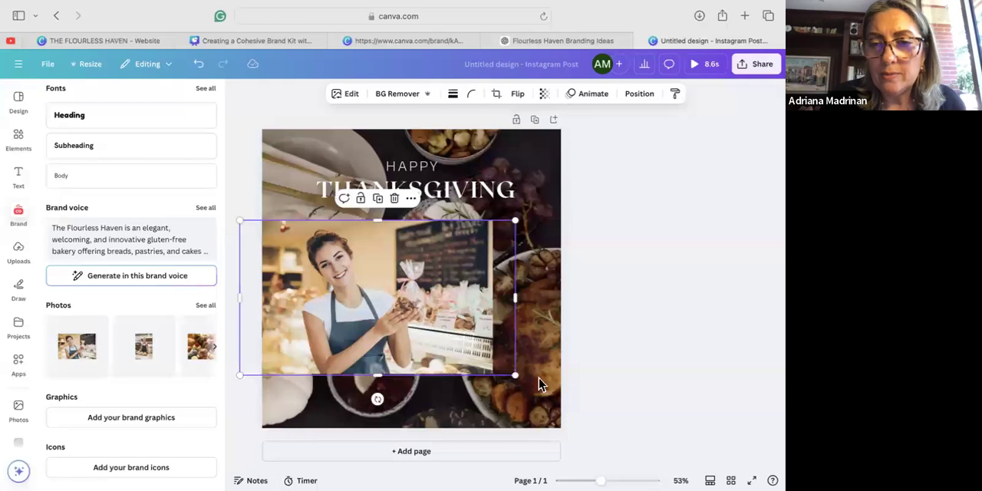
pyautogui.moveTo(515, 375); pyautogui.dragTo(487, 346)
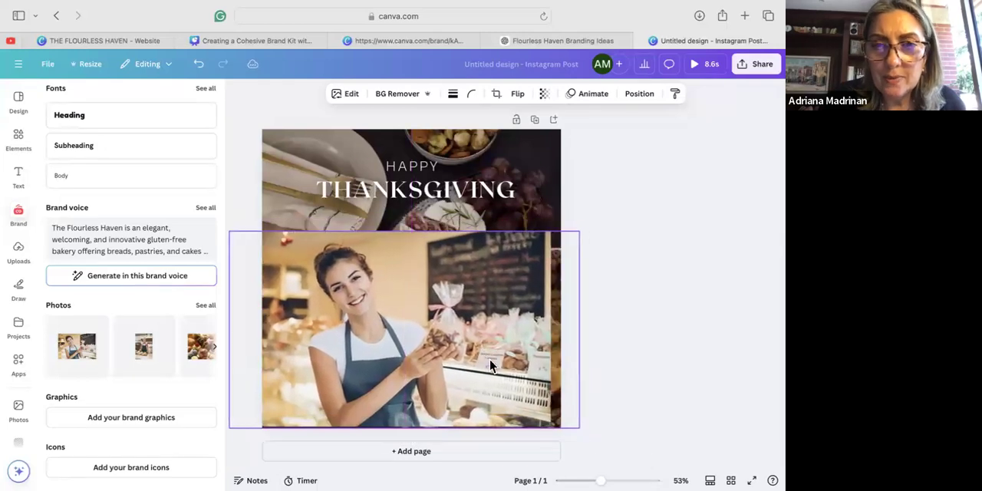
pyautogui.click(543, 152)
pyautogui.click(526, 325)
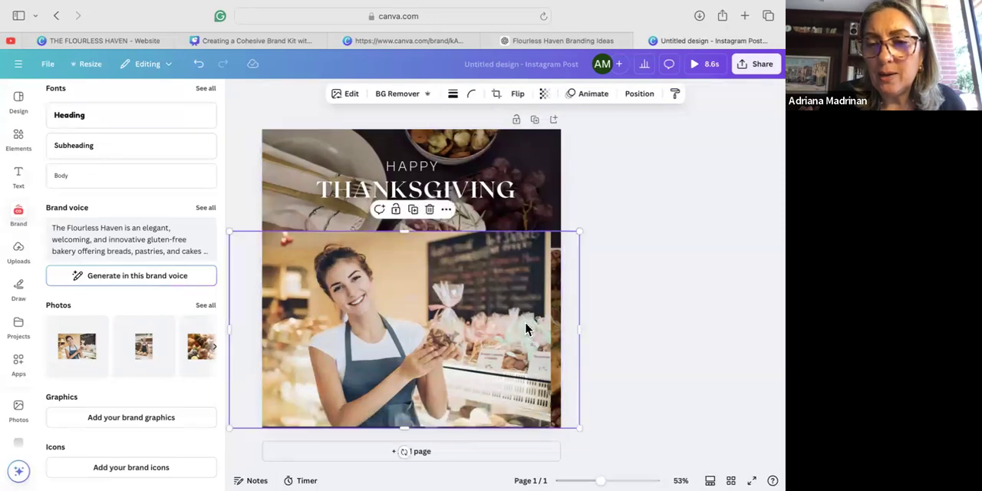
pyautogui.moveTo(580, 427); pyautogui.dragTo(596, 437)
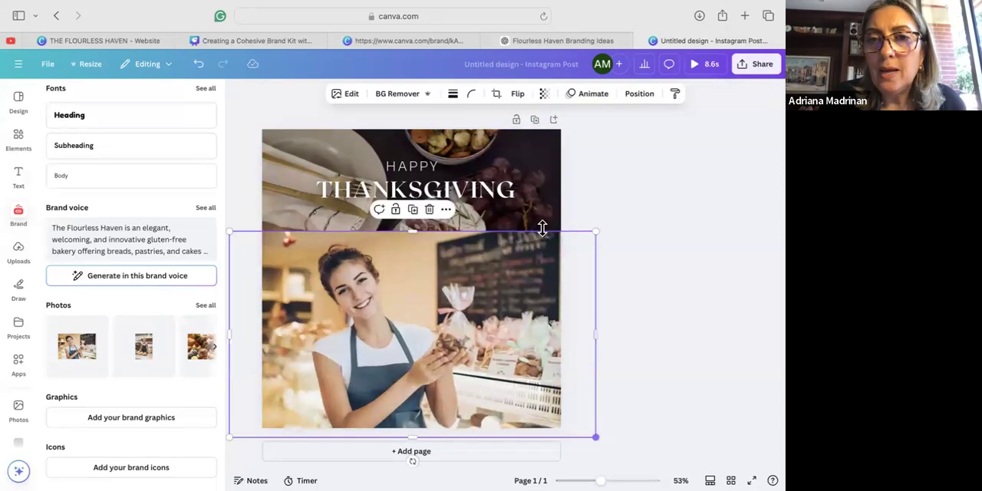
# Try the orange, tan and cream brand colors on the post's background and settle on the dark blue #23506d.
pyautogui.click(548, 168)
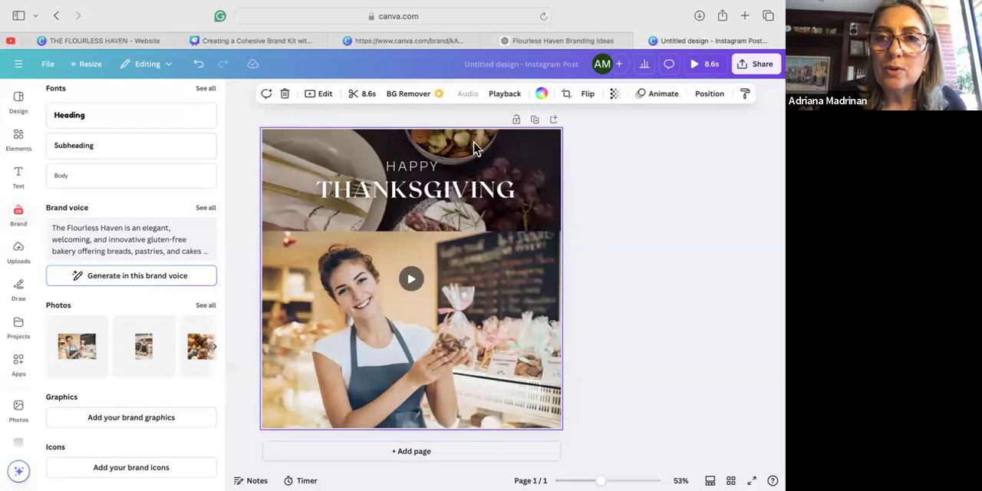
pyautogui.click(541, 94)
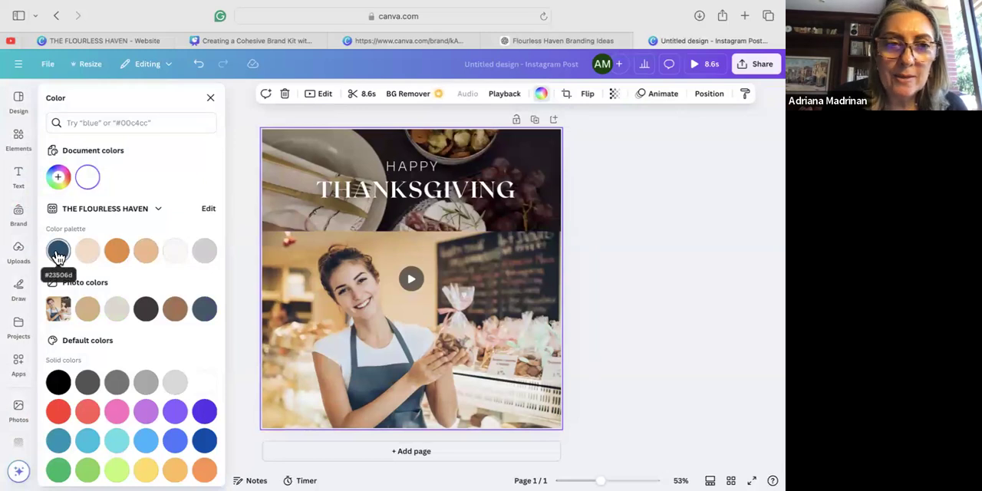
pyautogui.click(116, 255)
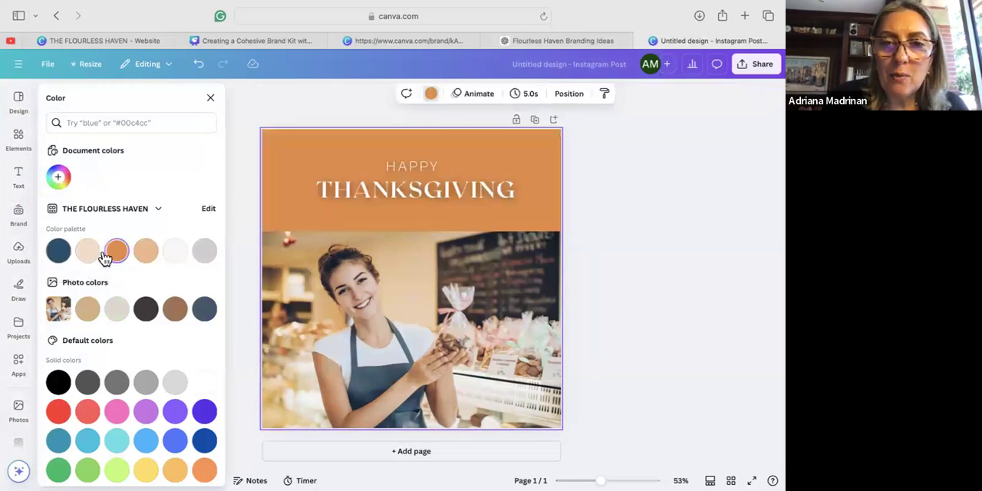
pyautogui.click(149, 258)
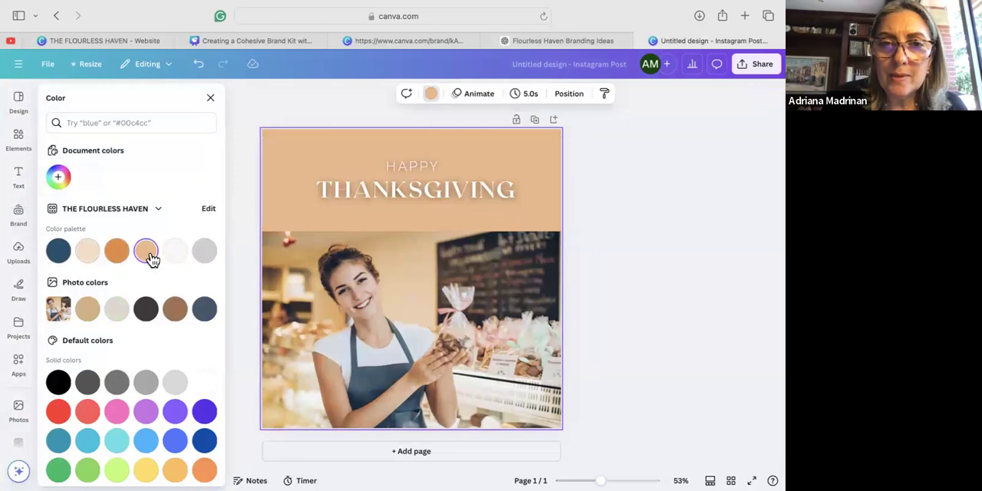
pyautogui.click(90, 254)
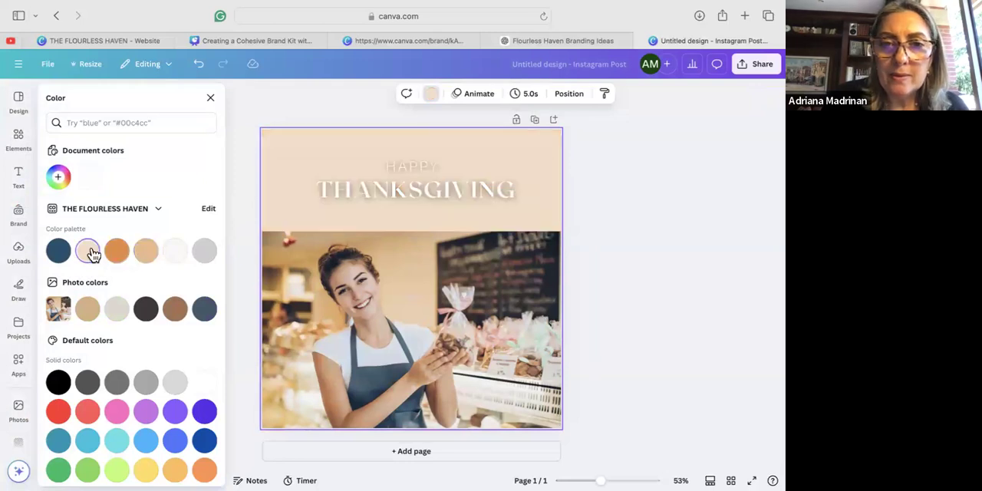
pyautogui.click(59, 256)
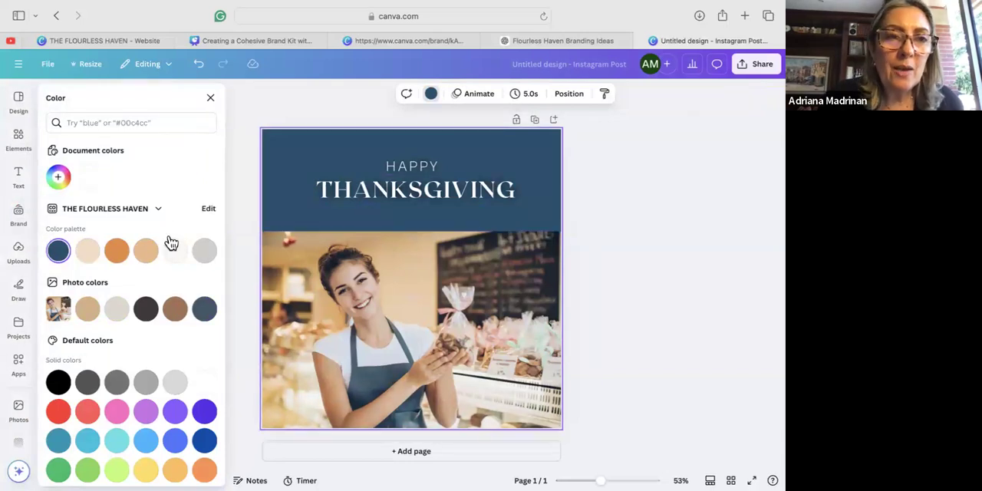
# Add the white THE FLOURLESS HAVEN logo from the brand kit and place it above the HAPPY text.
pyautogui.click(407, 167)
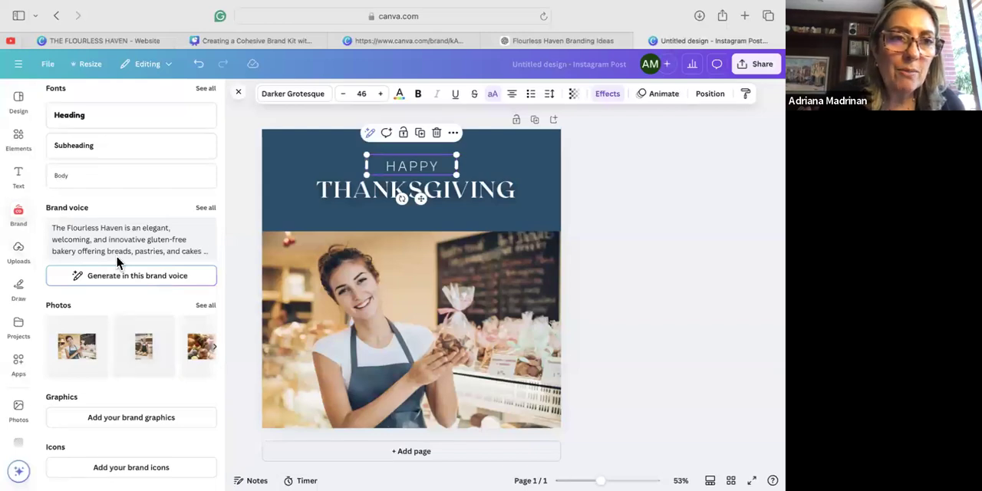
pyautogui.scroll(5, 116, 255)
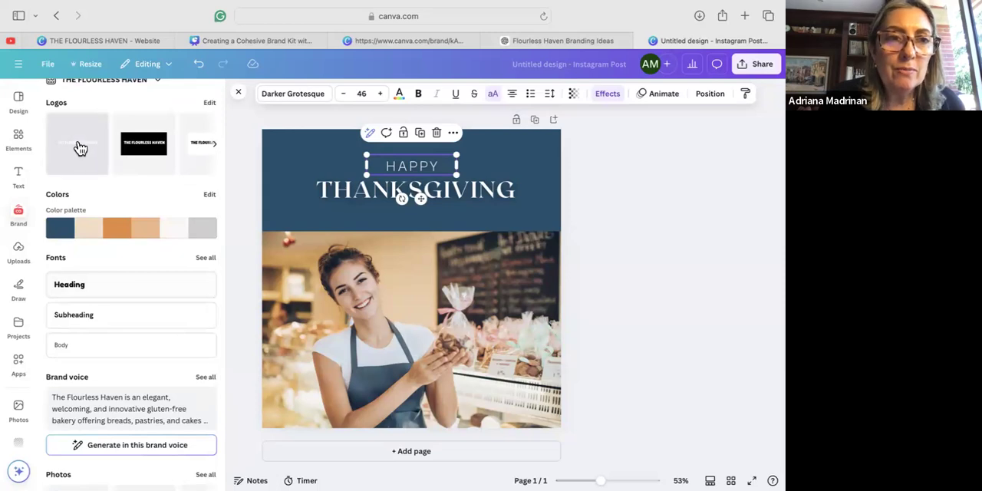
pyautogui.click(81, 148)
pyautogui.moveTo(410, 272); pyautogui.dragTo(398, 379)
pyautogui.moveTo(495, 349); pyautogui.dragTo(526, 332)
pyautogui.moveTo(404, 378); pyautogui.dragTo(420, 171)
pyautogui.click(454, 259)
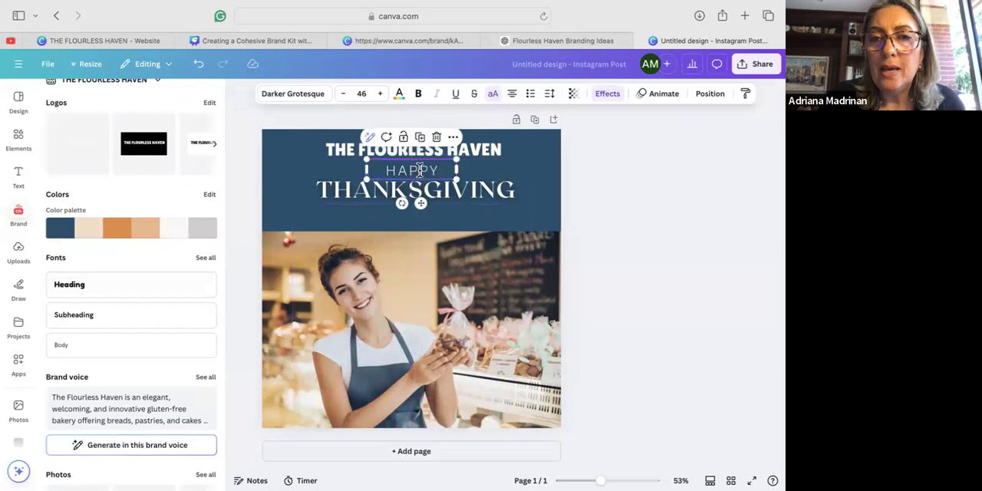
# Delete the HAPPY and THANKSGIVING texts below the logo.
pyautogui.doubleClick(420, 170)
pyautogui.press('BackSpace')
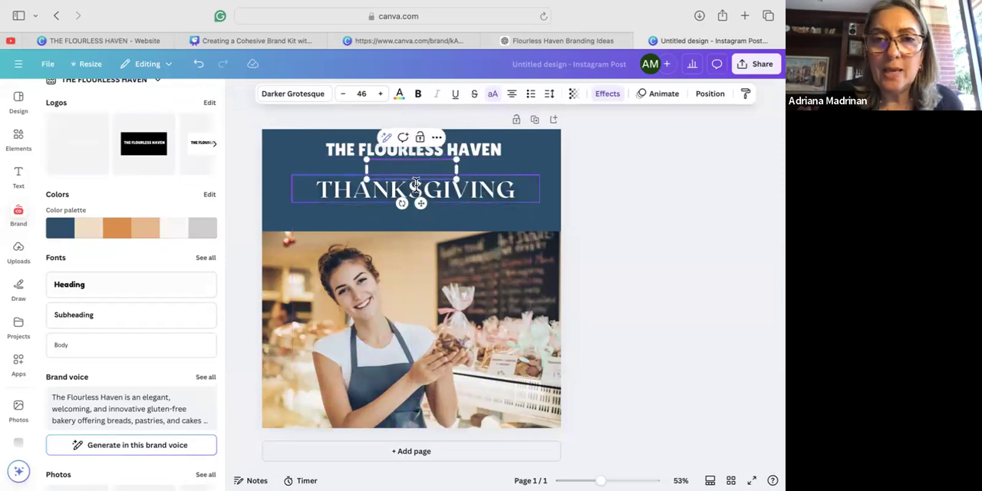
pyautogui.click(512, 188)
pyautogui.moveTo(514, 188); pyautogui.dragTo(555, 214)
pyautogui.press('BackSpace')
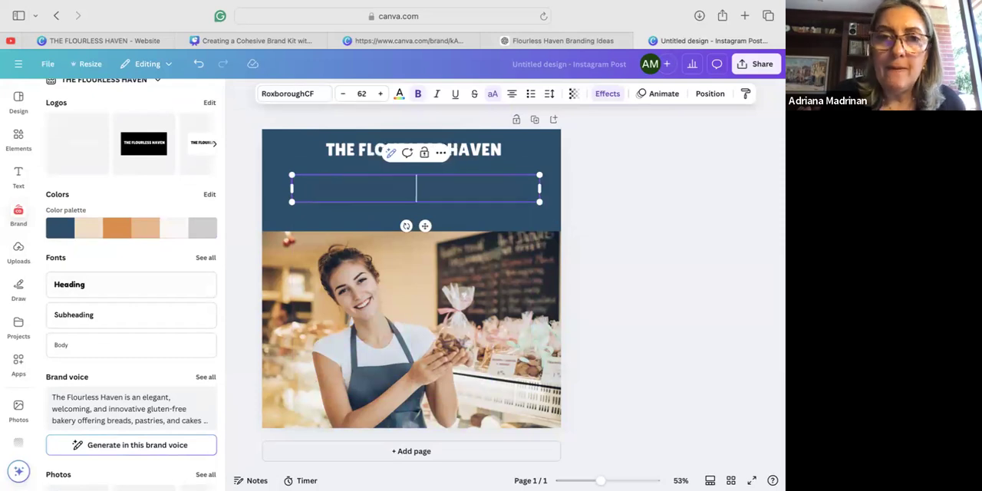
pyautogui.click(506, 224)
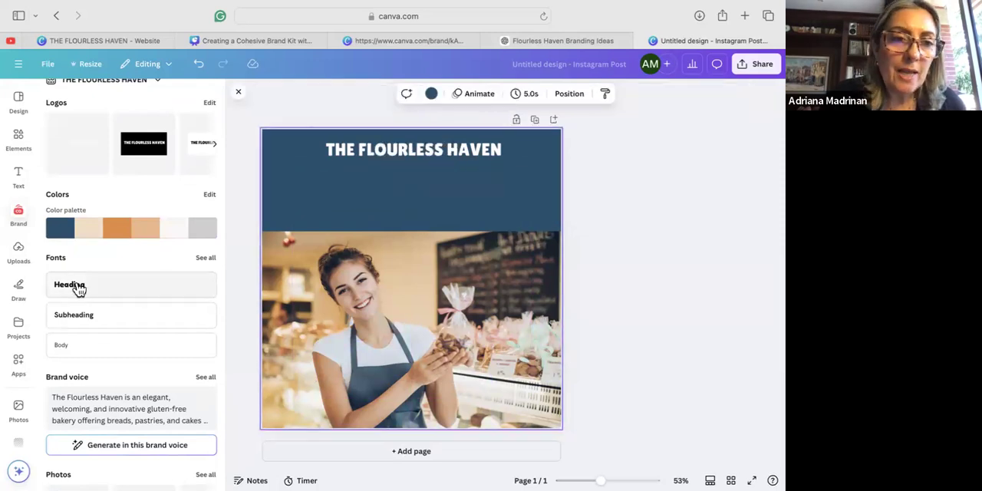
# Add a brand-font Subheading text, place it just below the logo, and shuffle the brand palette to color it orange.
pyautogui.click(90, 316)
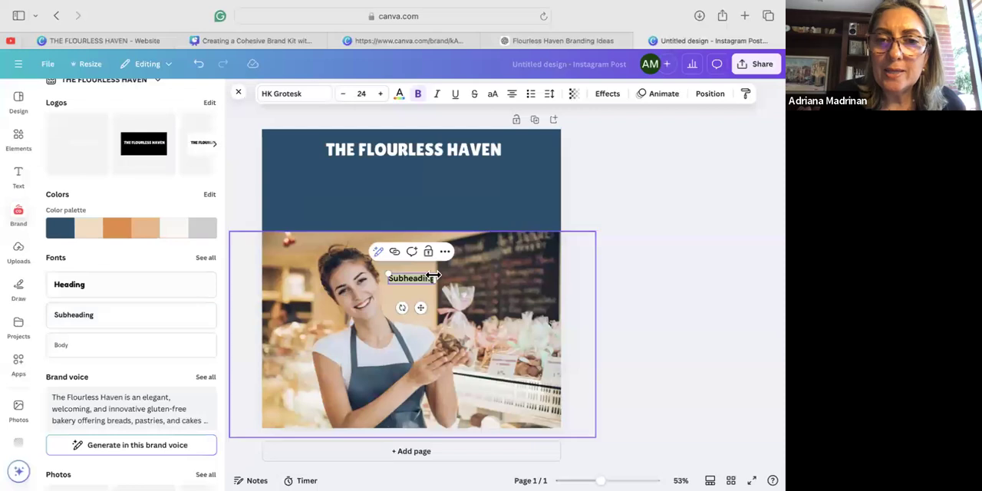
pyautogui.click(445, 307)
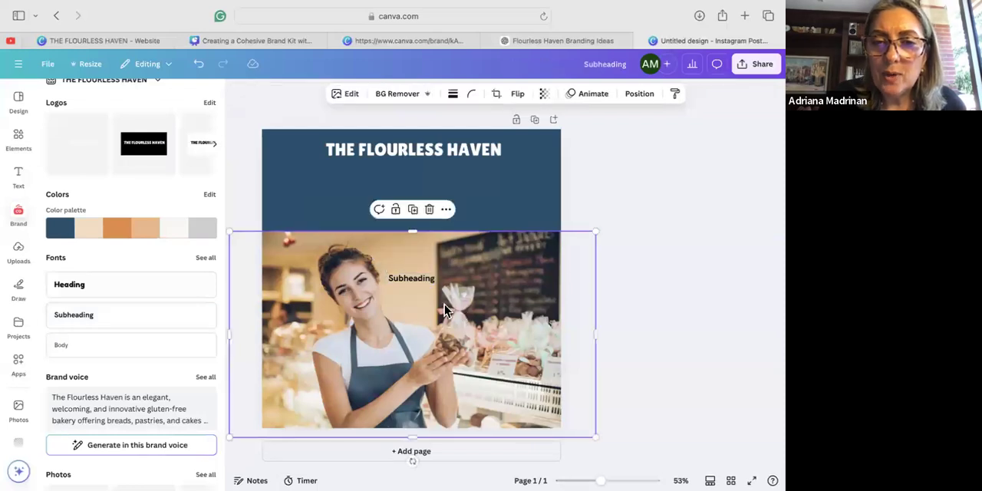
pyautogui.moveTo(412, 277); pyautogui.dragTo(418, 177)
pyautogui.doubleClick(418, 175)
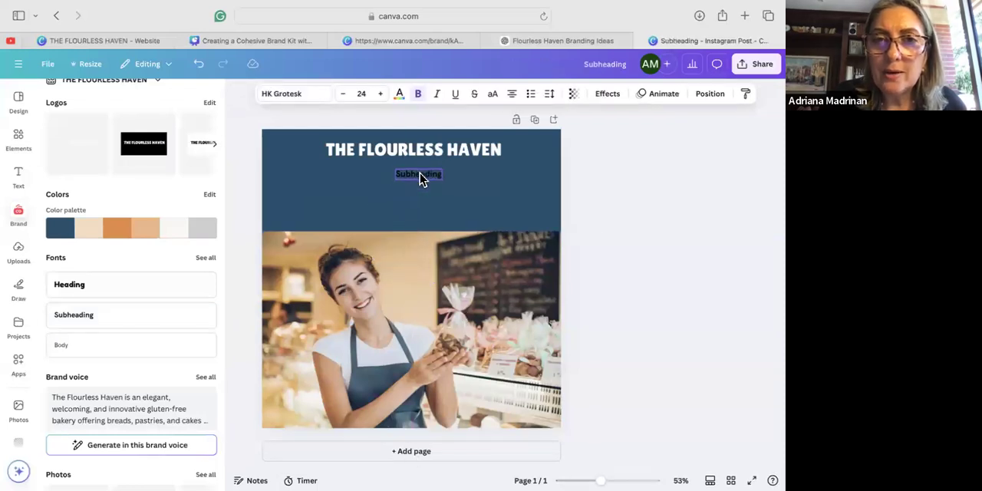
pyautogui.moveTo(91, 230)
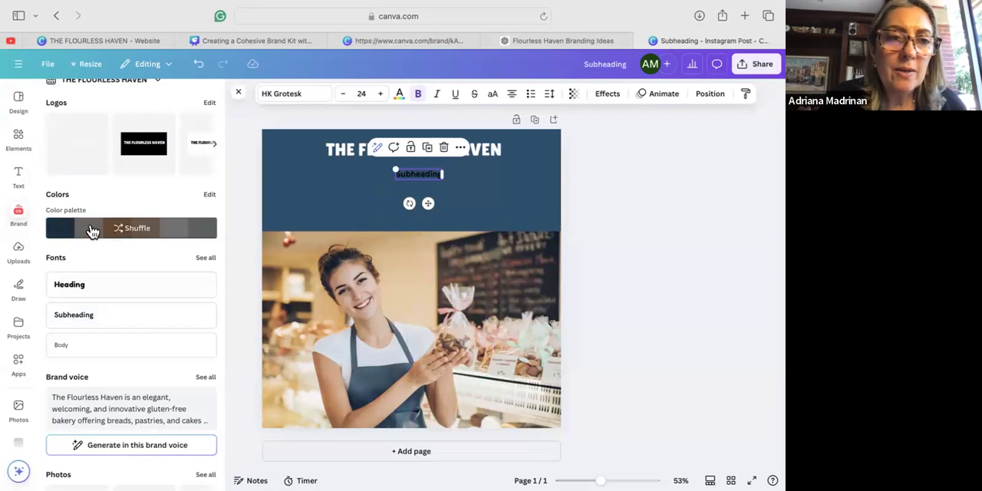
pyautogui.click(142, 231)
# Replace the subheading text below the logo with "Get you free gift".
pyautogui.doubleClick(420, 175)
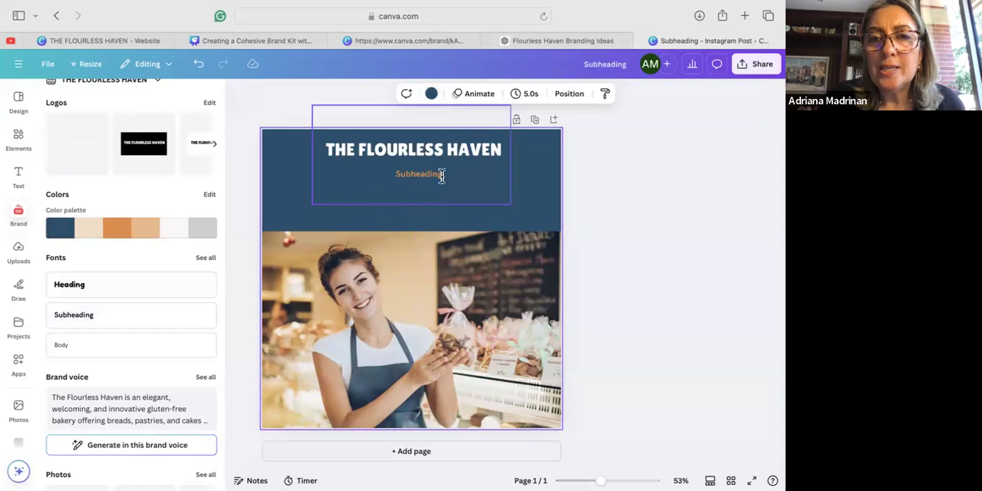
pyautogui.doubleClick(438, 174)
pyautogui.doubleClick(432, 175)
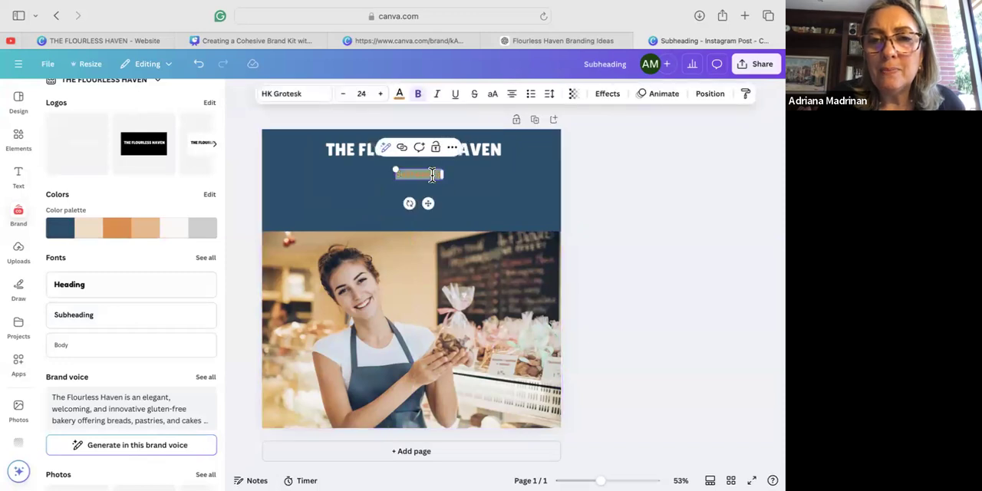
pyautogui.write('Get yo')
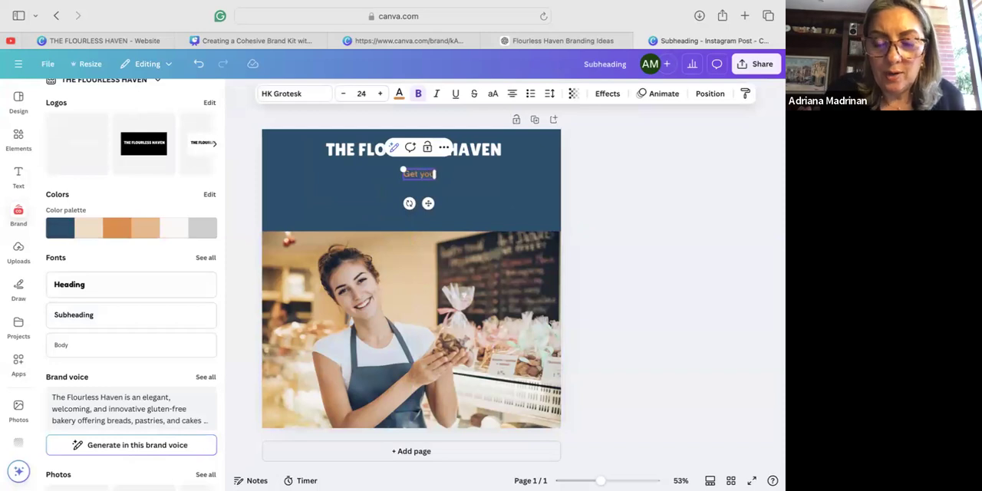
pyautogui.write('u free ')
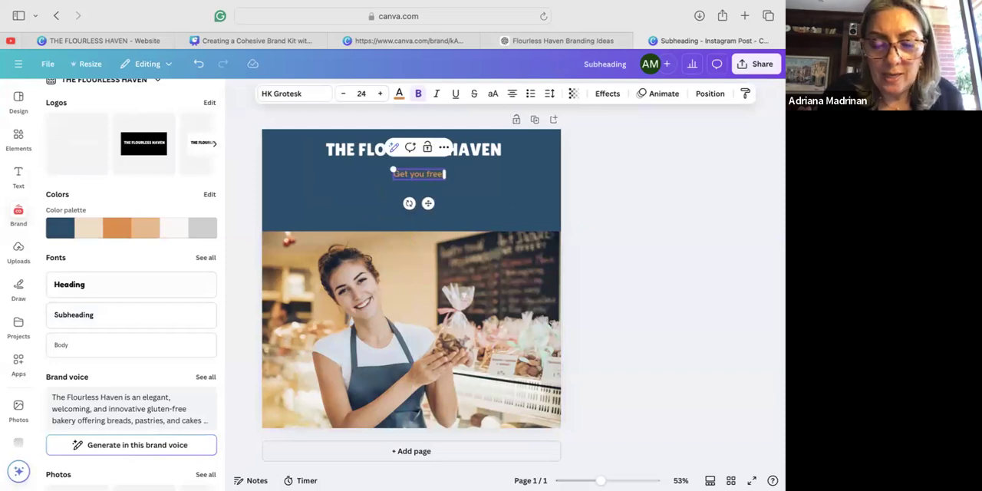
pyautogui.write('gift')
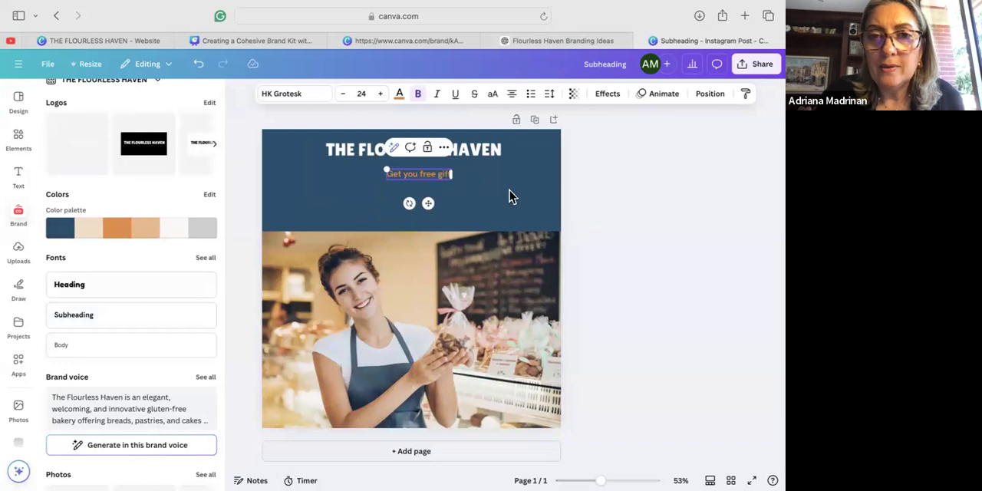
pyautogui.click(343, 197)
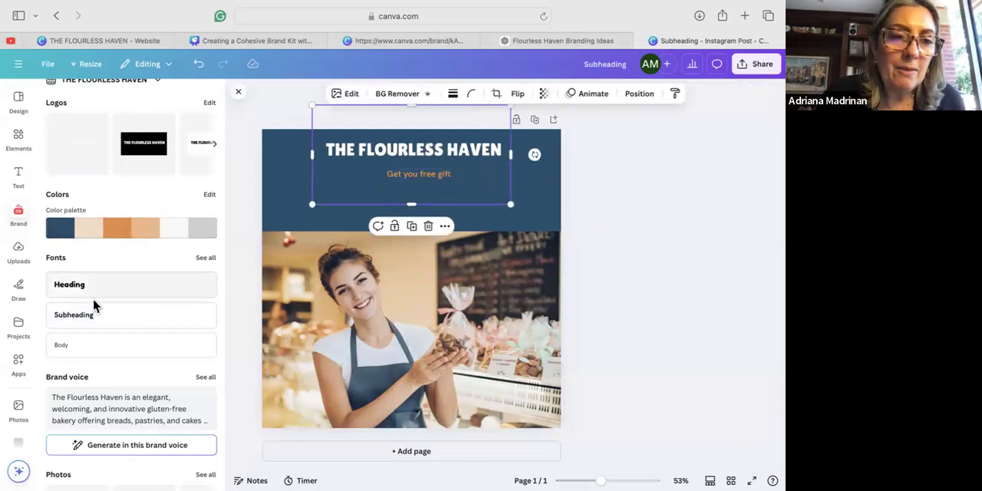
# Add a brand-font Heading text to the blue header and color it with the light beige from the brand palette.
pyautogui.scroll(3, 94, 305)
pyautogui.scroll(-5, 94, 305)
pyautogui.scroll(-1, 92, 306)
pyautogui.scroll(3, 90, 307)
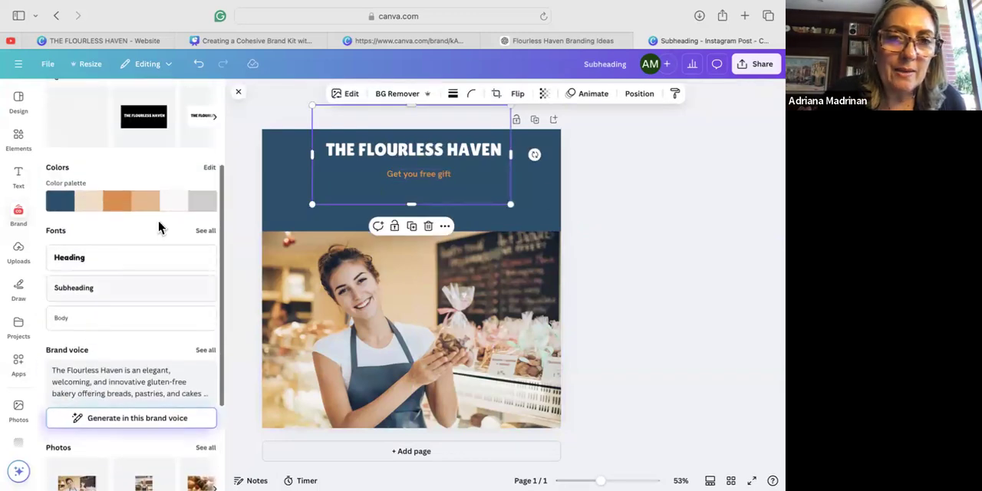
pyautogui.click(115, 265)
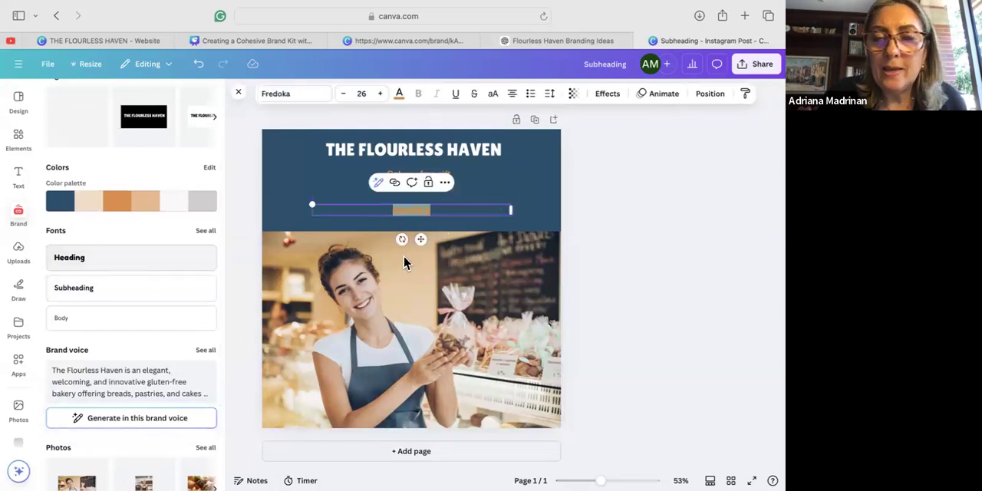
pyautogui.click(398, 95)
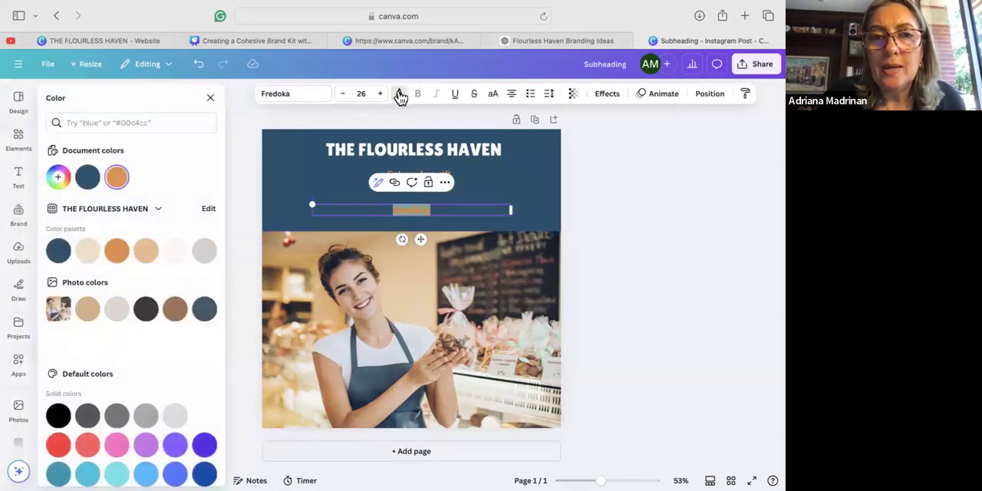
pyautogui.click(88, 253)
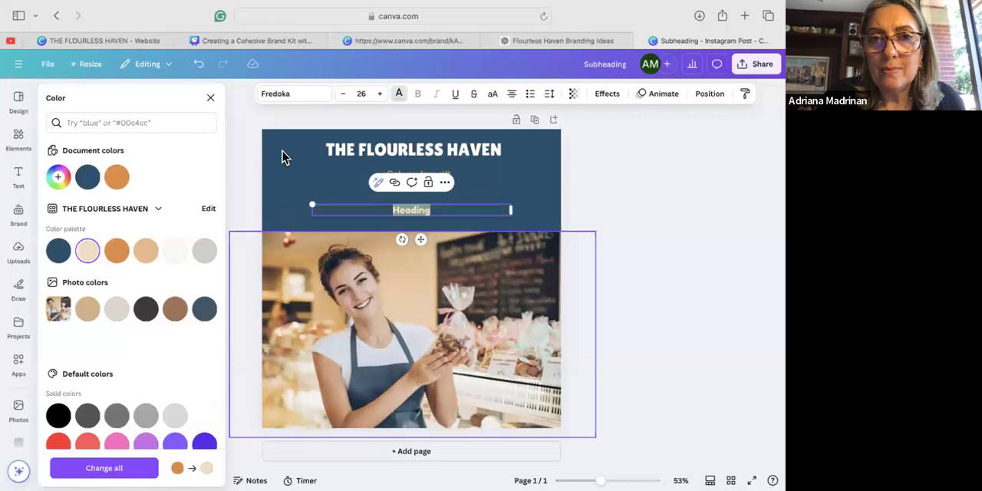
# Enlarge the Heading text to font size 45.
pyautogui.click(383, 95)
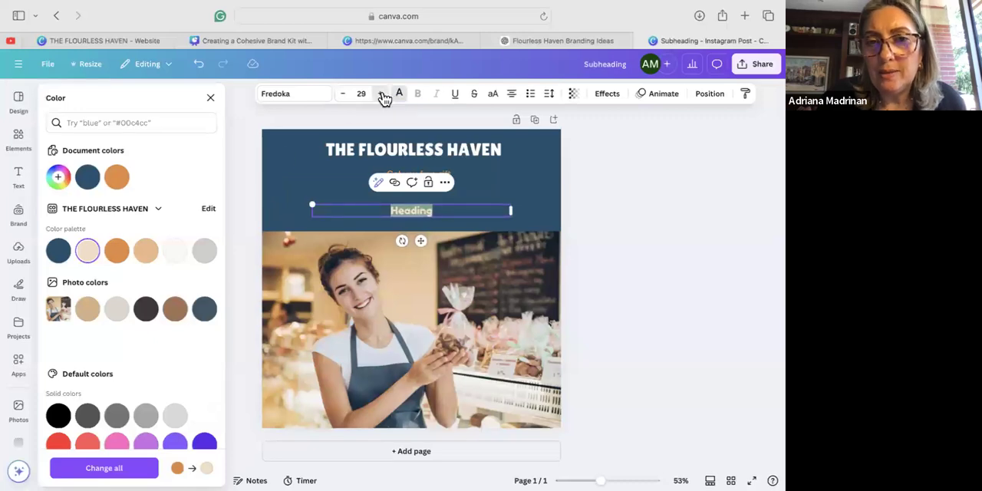
pyautogui.click(383, 96)
pyautogui.click(383, 96)
pyautogui.click(384, 95)
pyautogui.click(384, 95)
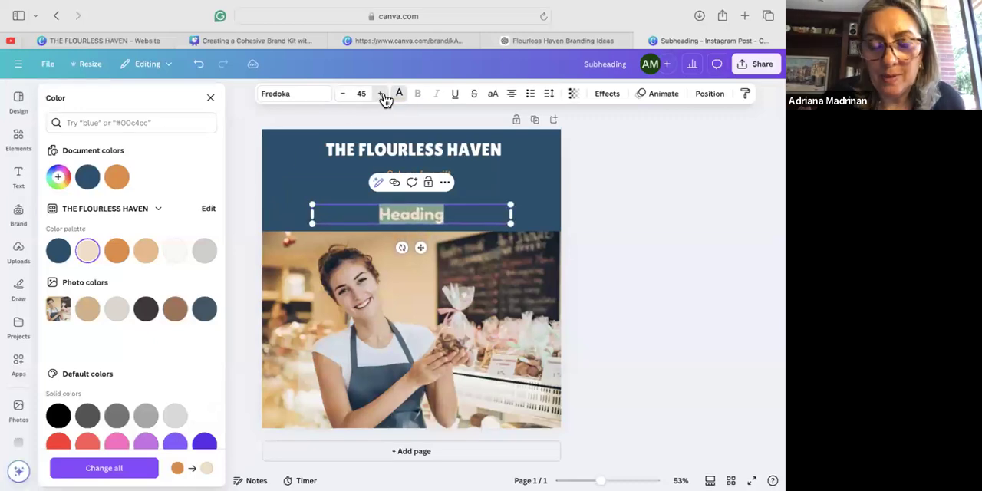
# Replace the Heading text with "Visit Our Store Today".
pyautogui.write('Visit')
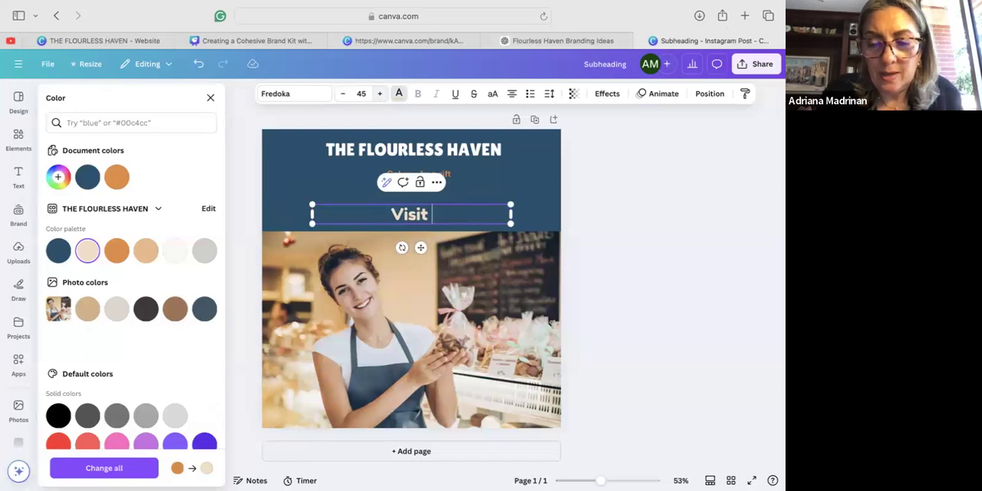
pyautogui.write(' our St')
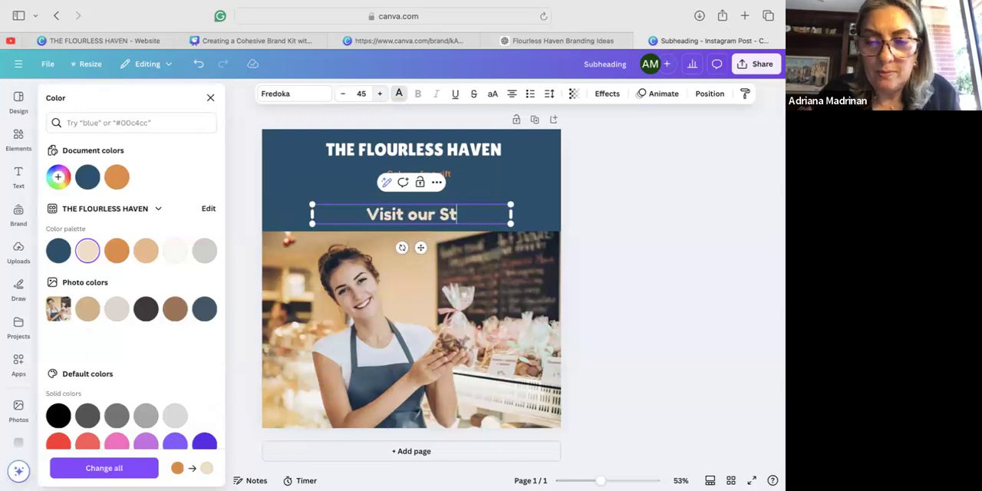
pyautogui.press('BackSpace')
pyautogui.press('BackSpace')
pyautogui.press('BackSpace')
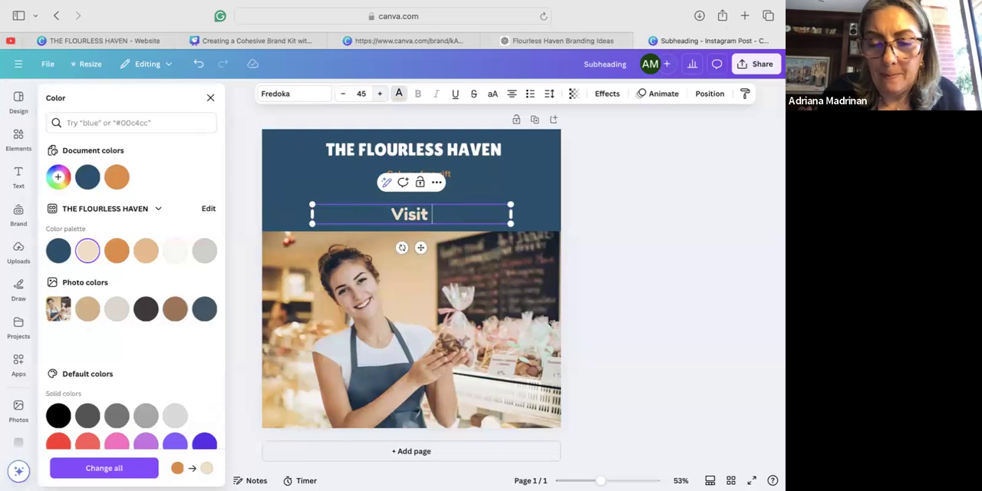
pyautogui.write('S')
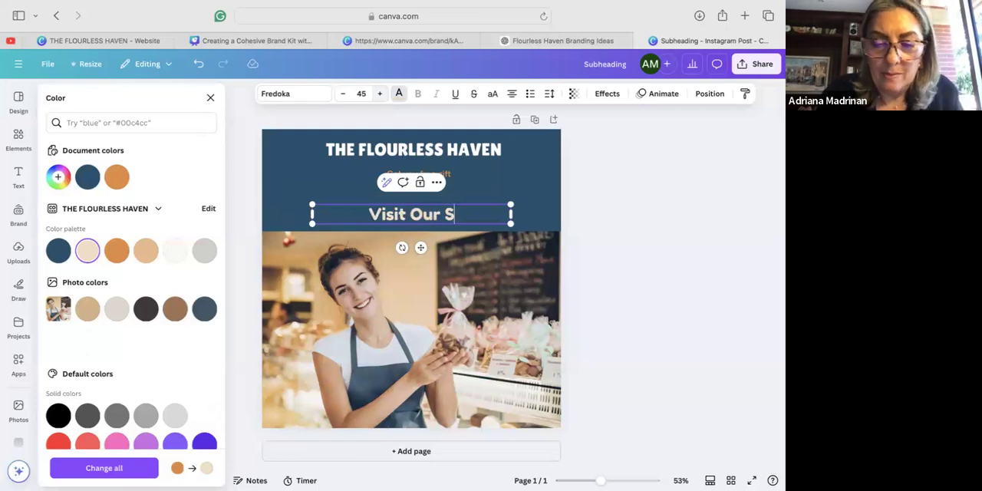
pyautogui.write('tore Today')
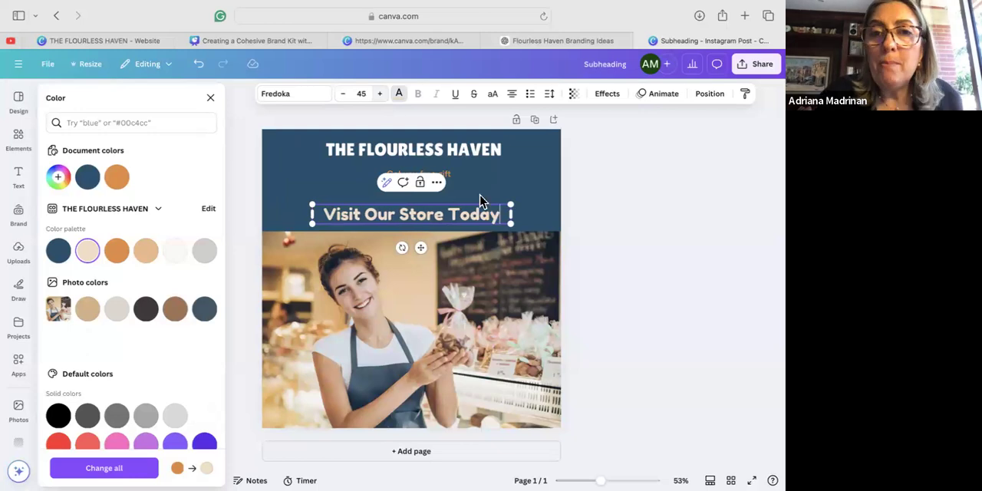
pyautogui.click(501, 314)
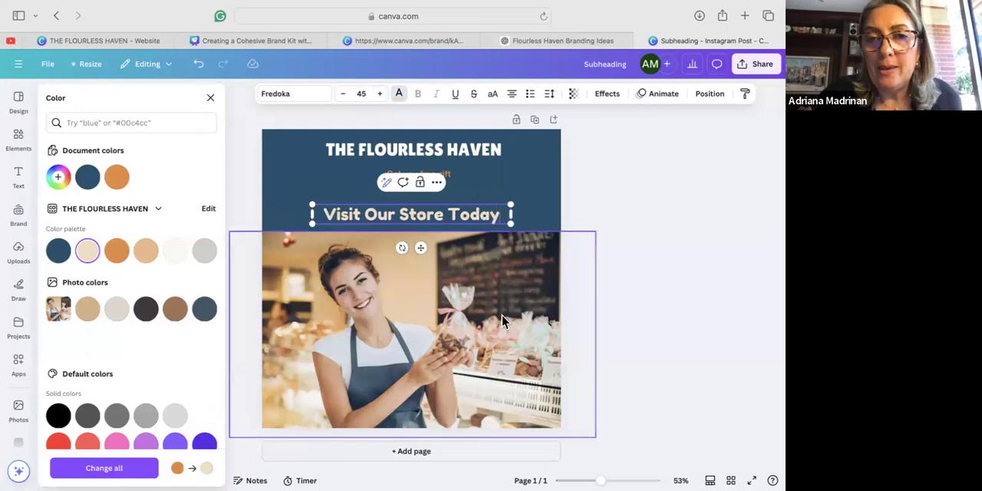
# Move the "Visit Our Store Today" heading up just below the subheading and enlarge it to font size 53.
pyautogui.moveTo(488, 220); pyautogui.dragTo(506, 197)
pyautogui.click(380, 94)
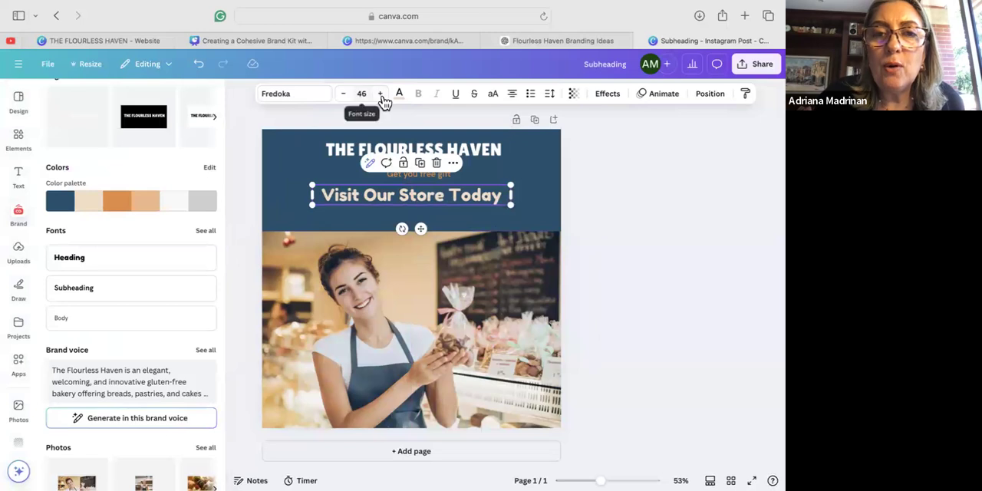
pyautogui.click(382, 95)
pyautogui.click(381, 95)
pyautogui.click(381, 95)
pyautogui.click(381, 96)
pyautogui.click(381, 95)
pyautogui.click(382, 96)
pyautogui.click(383, 95)
# Move the logo onto the lower part of the photo and shift the subheading and heading up within the blue header.
pyautogui.click(463, 154)
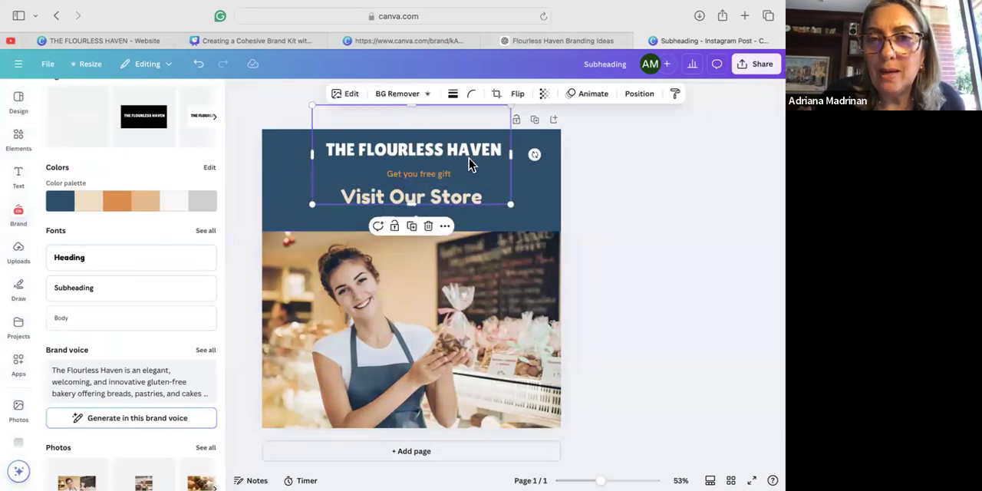
pyautogui.moveTo(474, 150); pyautogui.dragTo(474, 384)
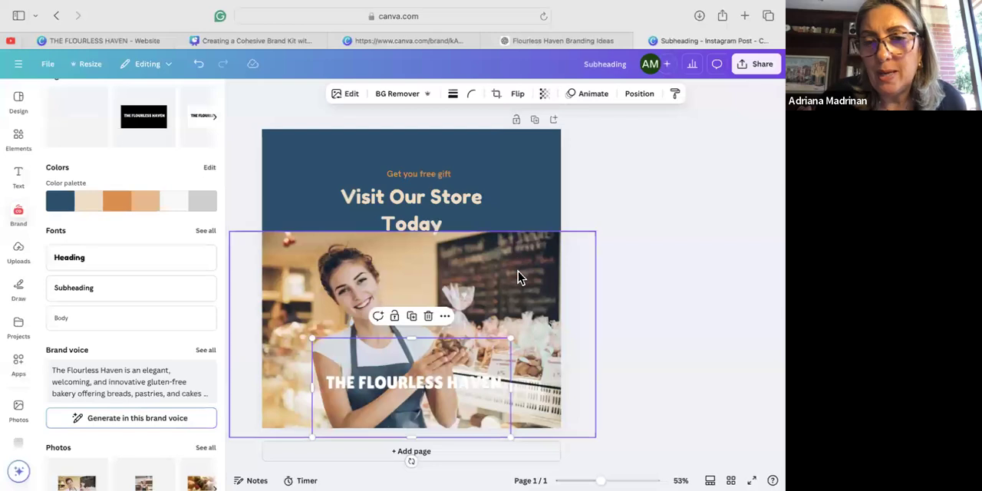
pyautogui.click(443, 175)
pyautogui.moveTo(445, 159); pyautogui.dragTo(445, 130)
pyautogui.moveTo(451, 201); pyautogui.dragTo(453, 177)
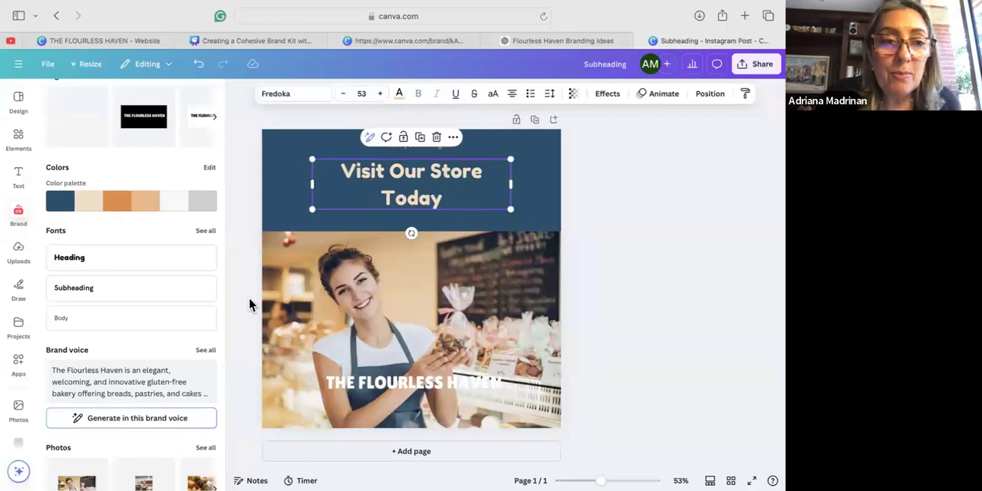
# Switch to the THE FLOURLESS HAVEN website design and review how its pages use the brand colors, fonts and photos.
pyautogui.click(36, 8)
pyautogui.click(187, 74)
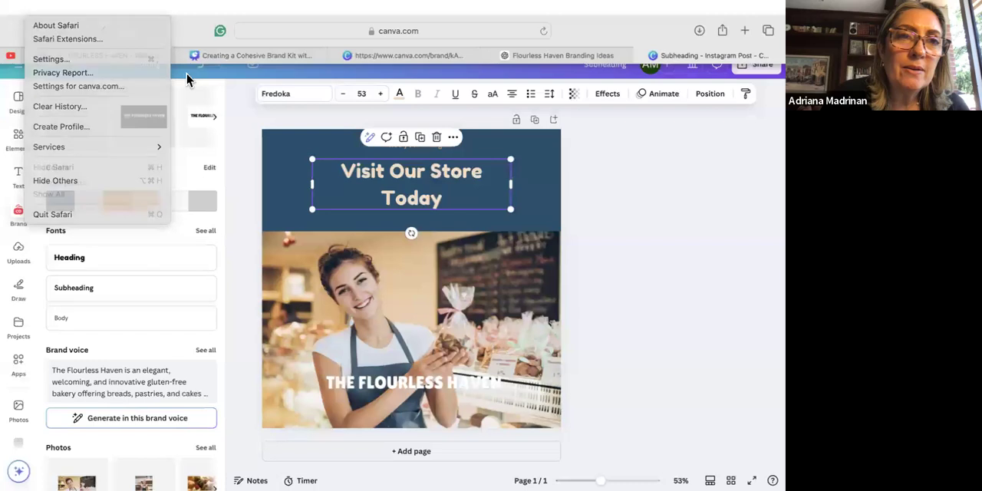
pyautogui.click(84, 57)
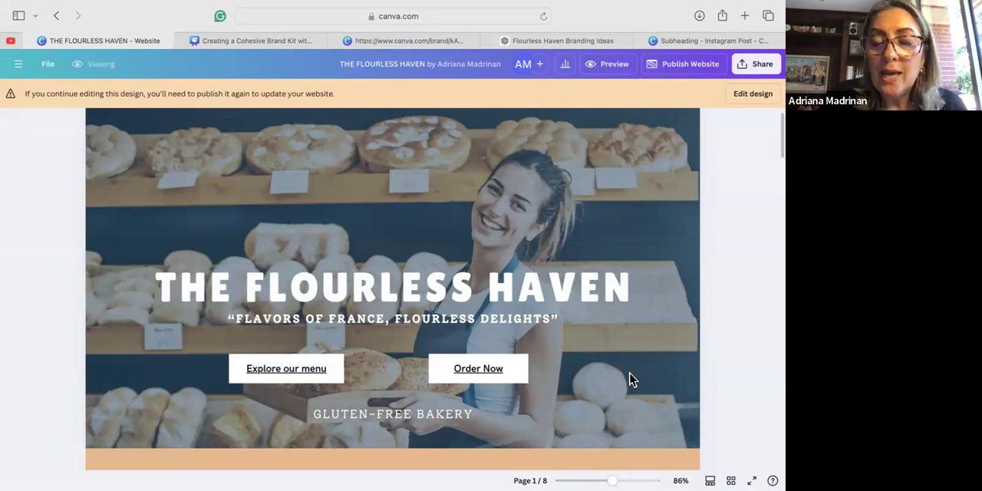
pyautogui.scroll(-8, 631, 378)
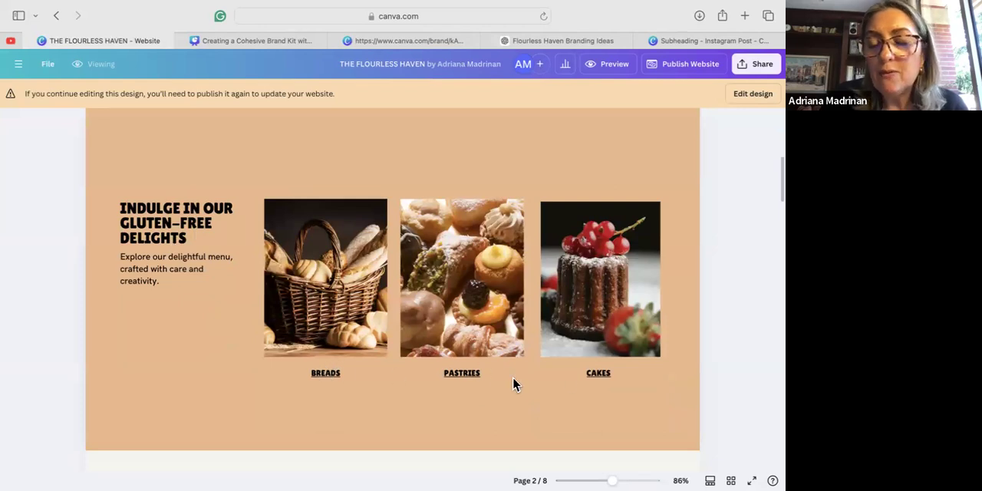
pyautogui.scroll(-6, 584, 375)
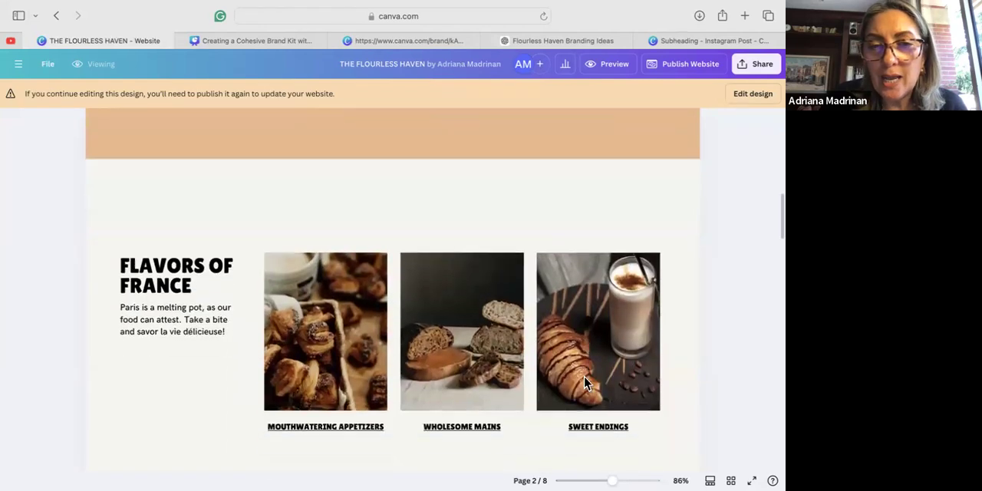
pyautogui.scroll(-6, 583, 376)
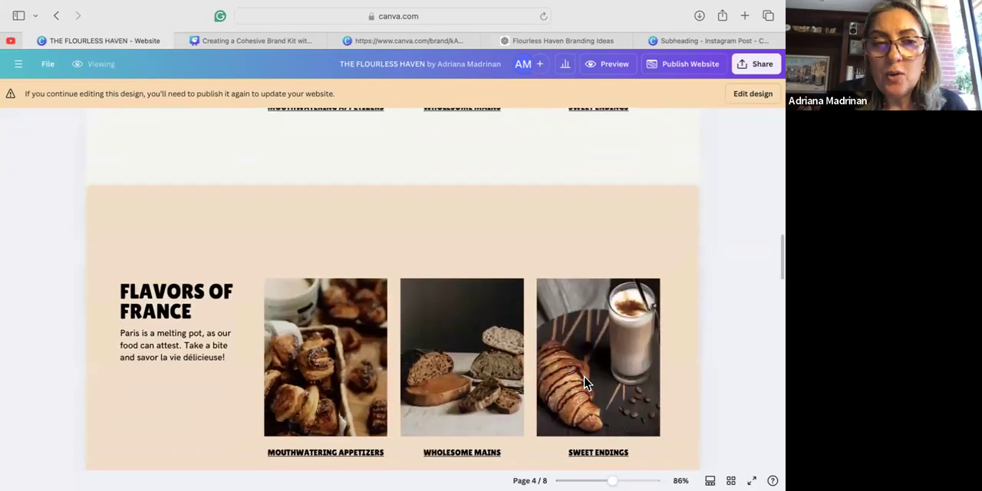
pyautogui.scroll(-5, 584, 381)
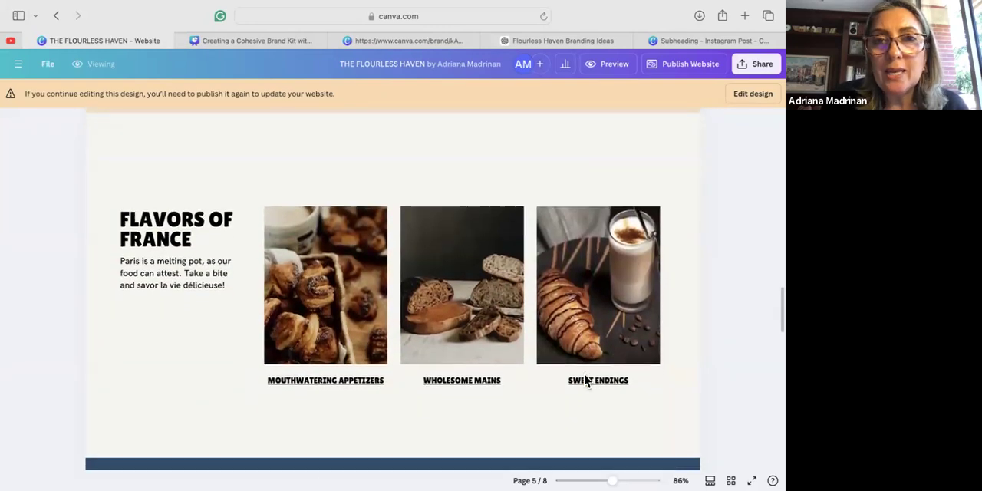
pyautogui.scroll(-5, 584, 382)
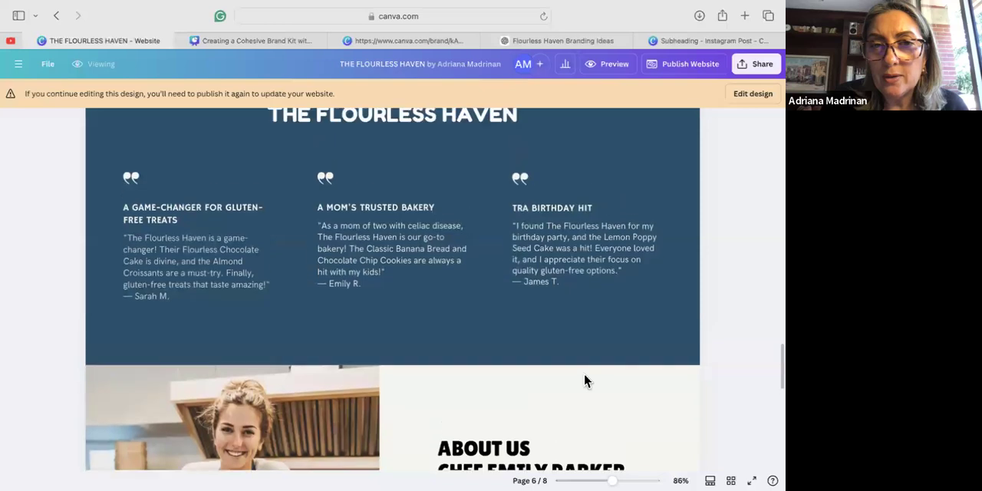
pyautogui.scroll(-3, 584, 381)
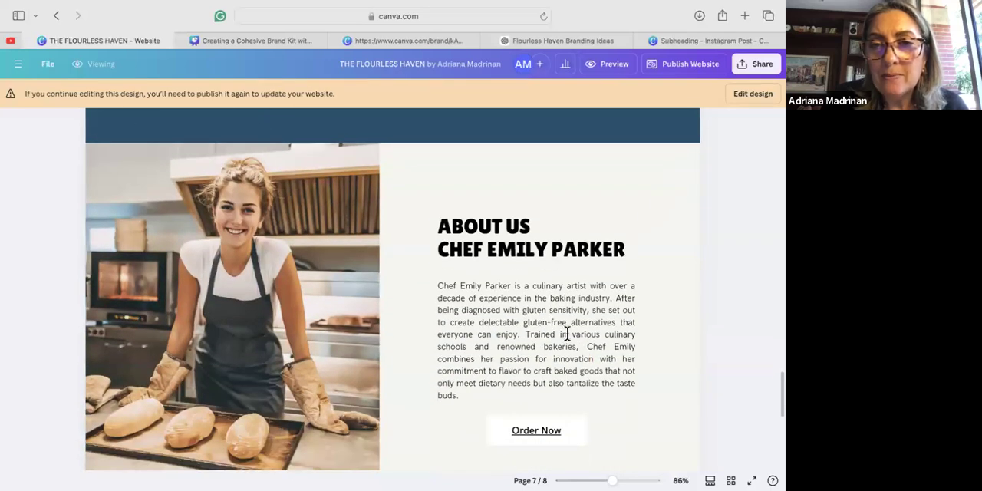
pyautogui.scroll(-5, 476, 351)
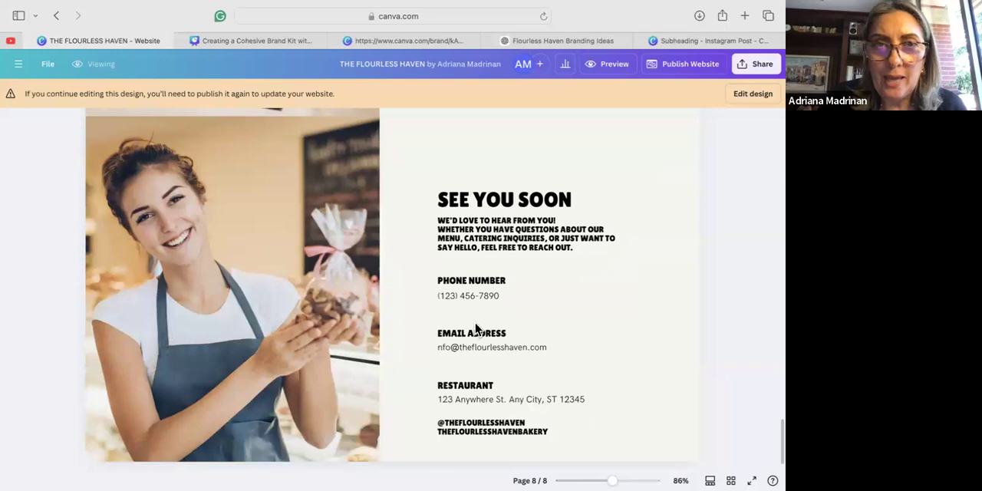
pyautogui.scroll(10, 476, 328)
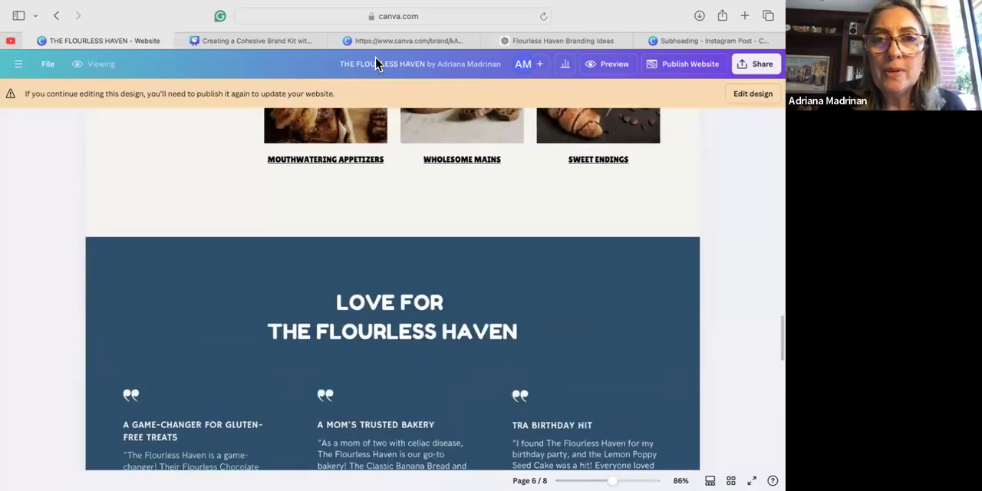
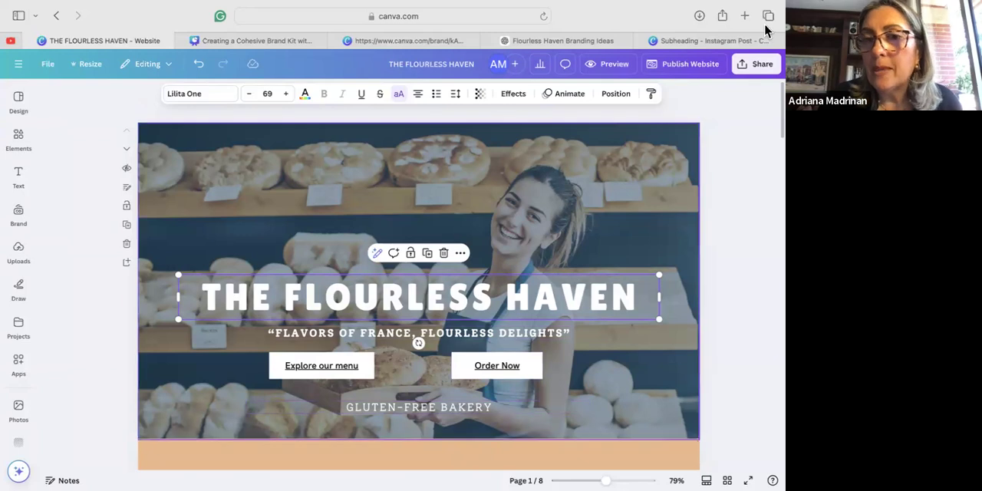
# Recolor the "Flavors of France, Flourless Delights" tagline on the first page with the light cream from THE FLOURLESS HAVEN palette.
pyautogui.click(451, 335)
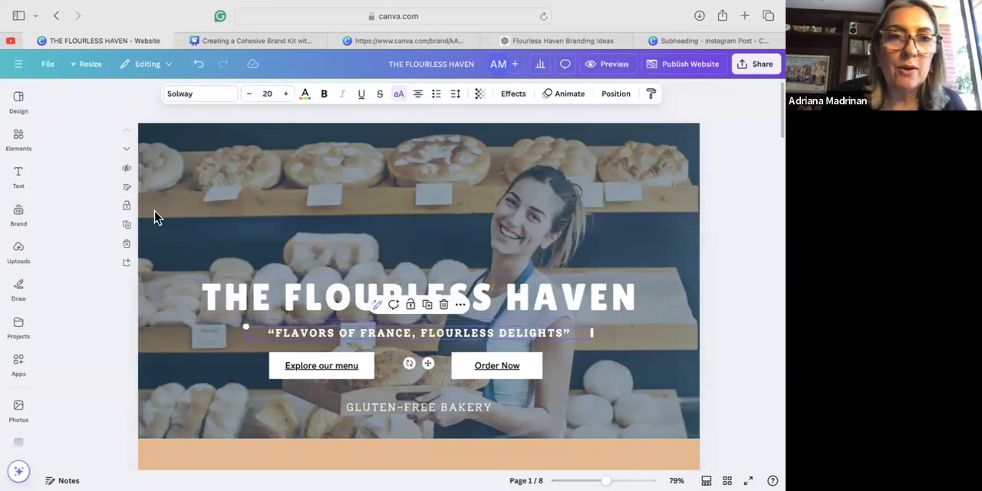
pyautogui.click(305, 98)
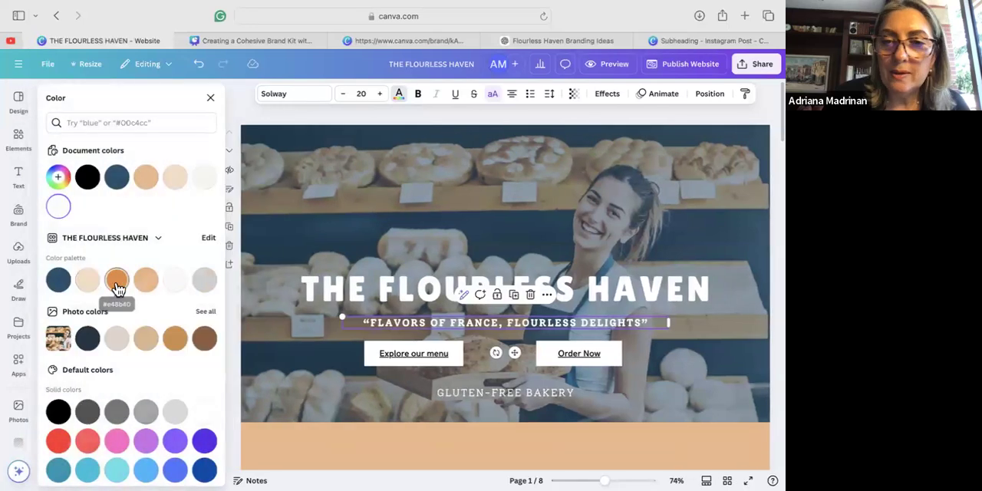
pyautogui.click(116, 284)
pyautogui.click(87, 282)
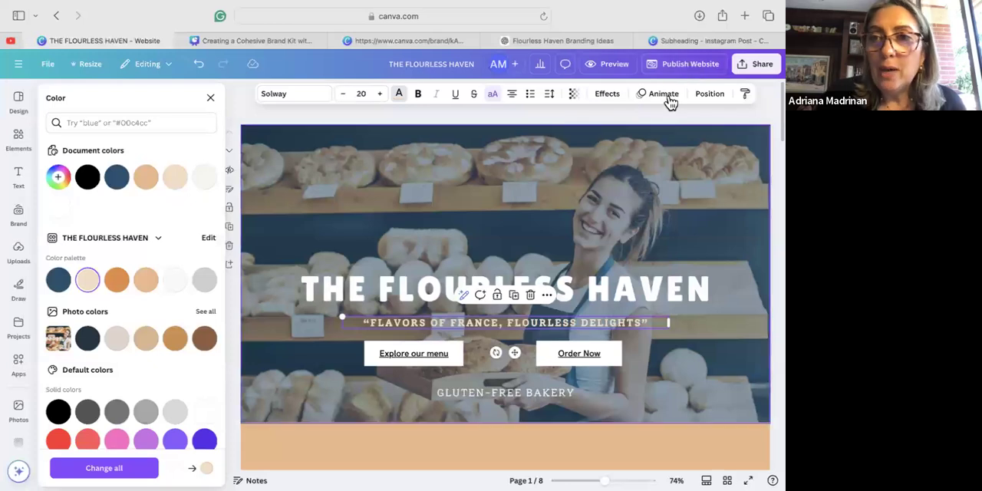
# Review the download file types offered for the website design, such as PDF Standard, PDF Print, JPG, PNG and SVG.
pyautogui.click(675, 65)
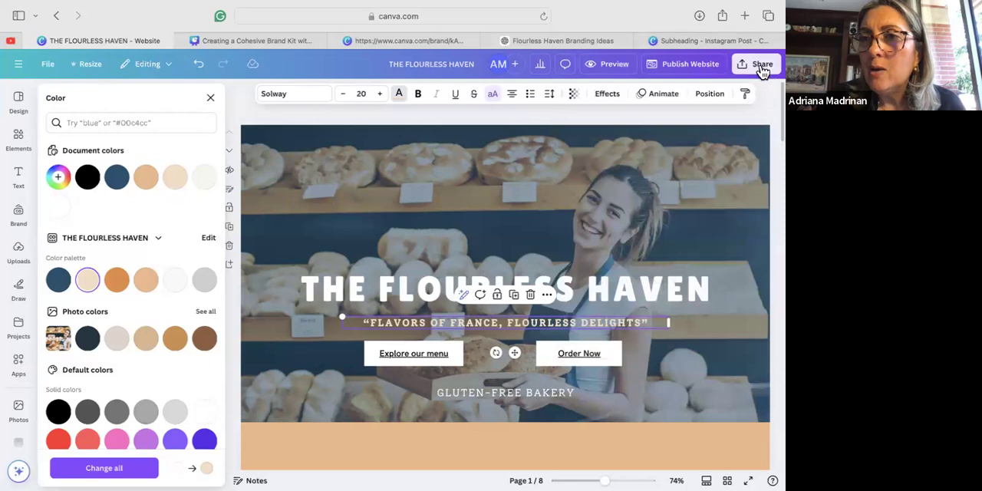
pyautogui.click(760, 65)
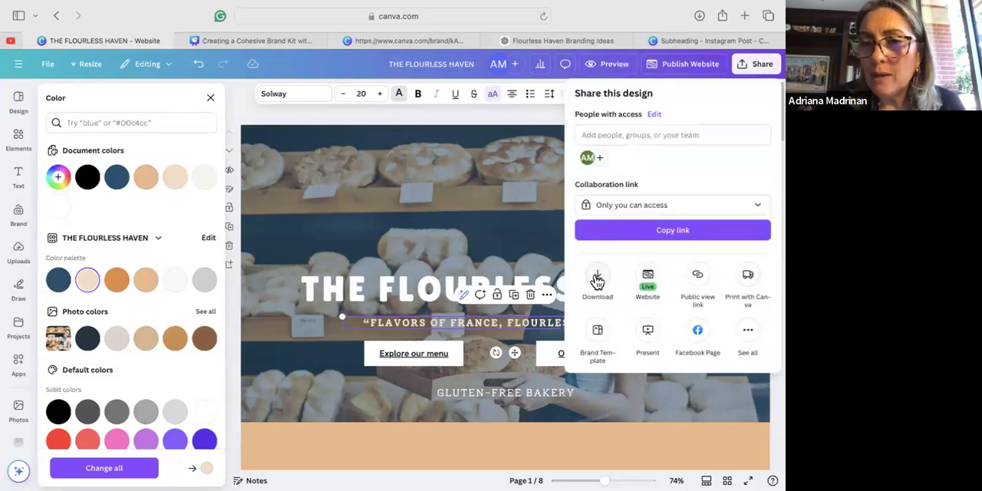
pyautogui.click(597, 282)
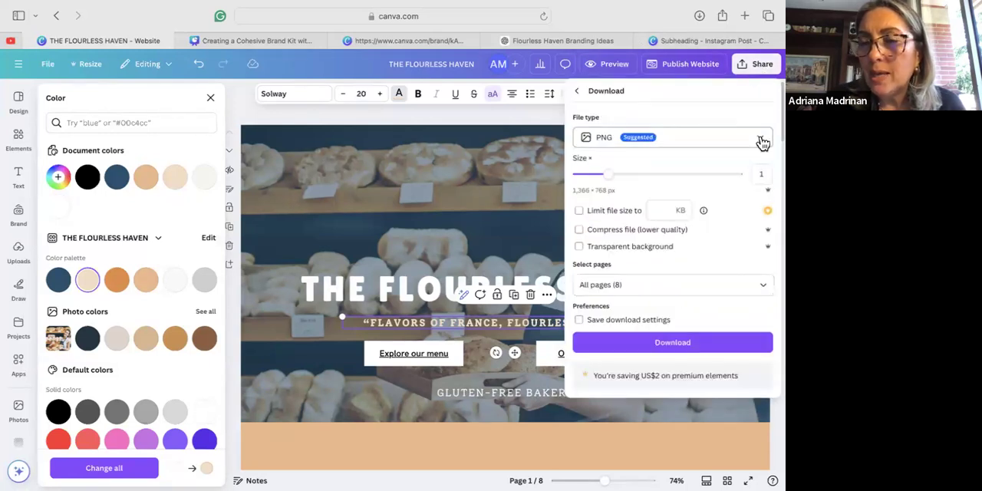
pyautogui.click(761, 141)
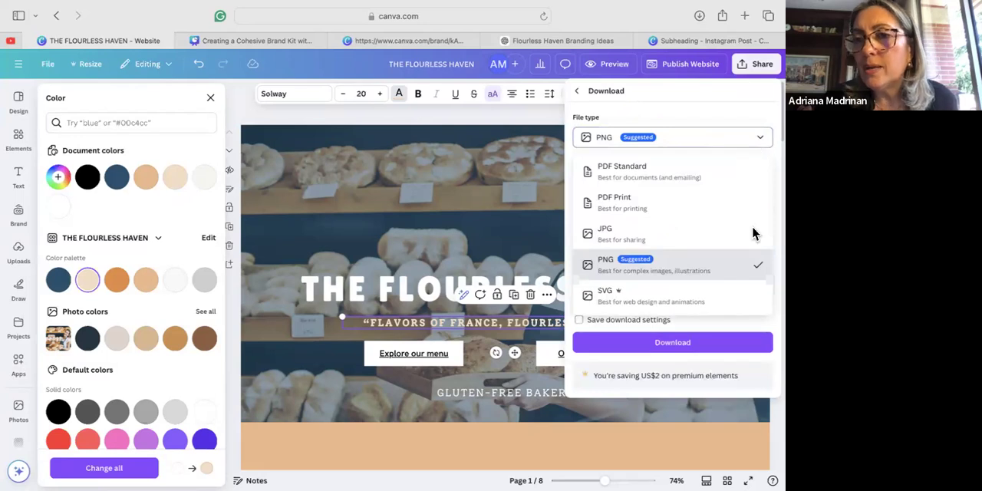
pyautogui.click(761, 141)
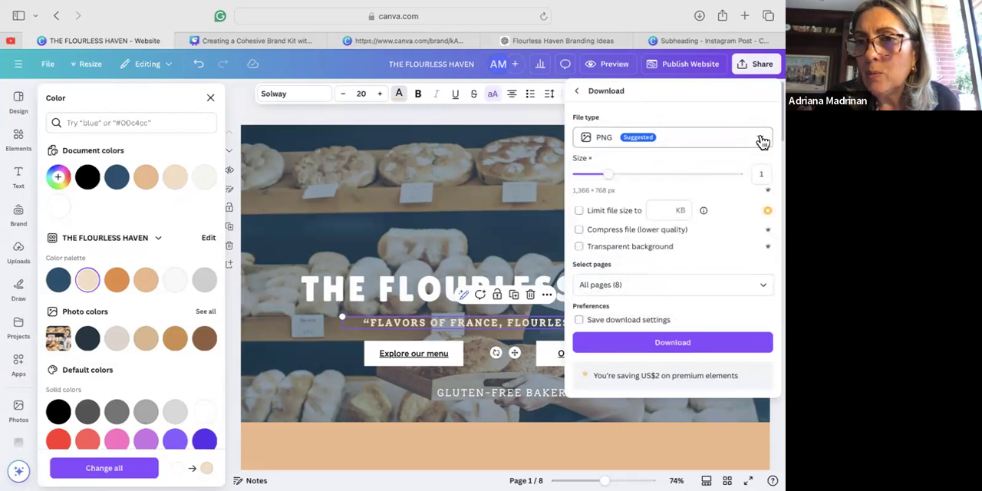
pyautogui.click(762, 139)
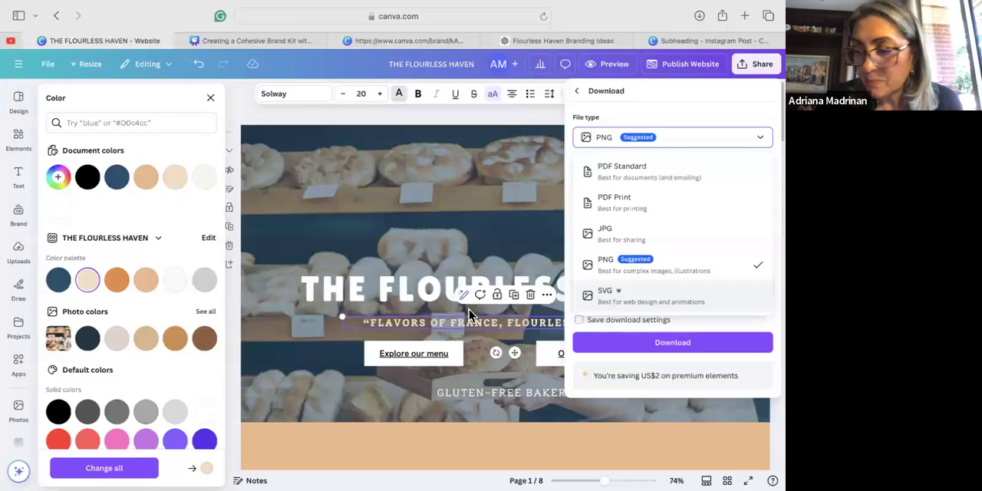
pyautogui.click(404, 257)
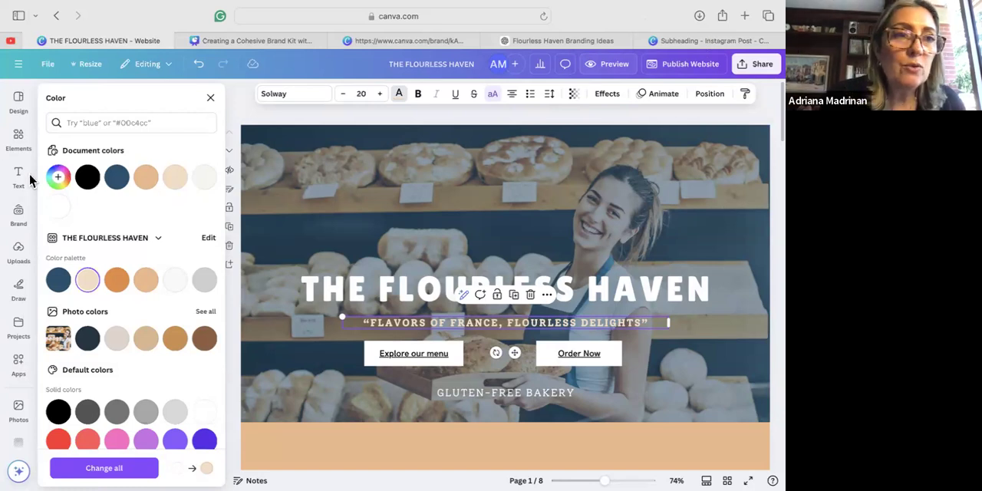
# Search the new-design types for "logo" and create a blank 500 × 500 px Logo design.
pyautogui.click(18, 67)
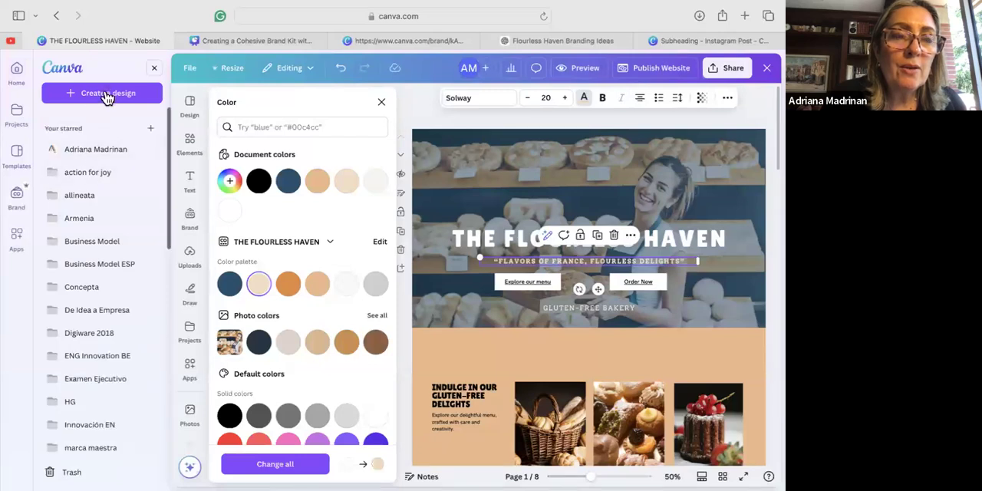
pyautogui.click(95, 103)
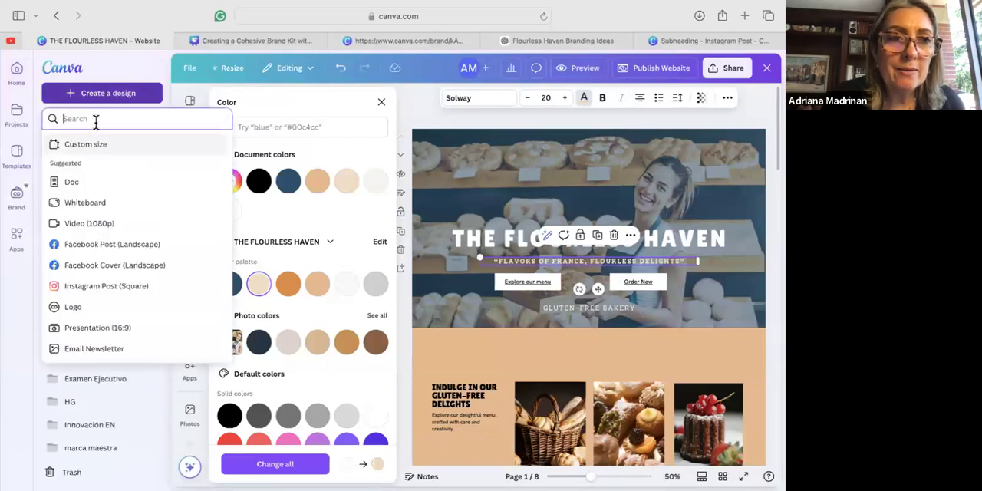
pyautogui.click(103, 96)
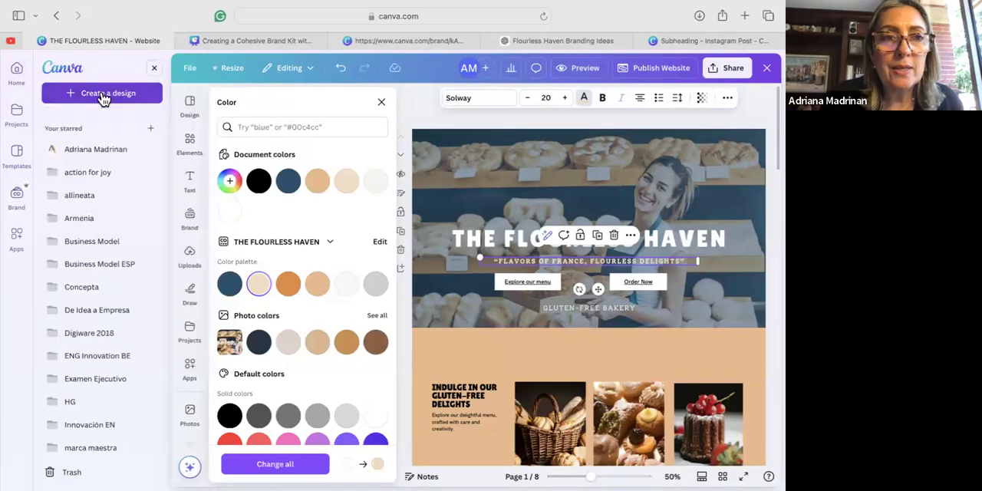
pyautogui.click(104, 95)
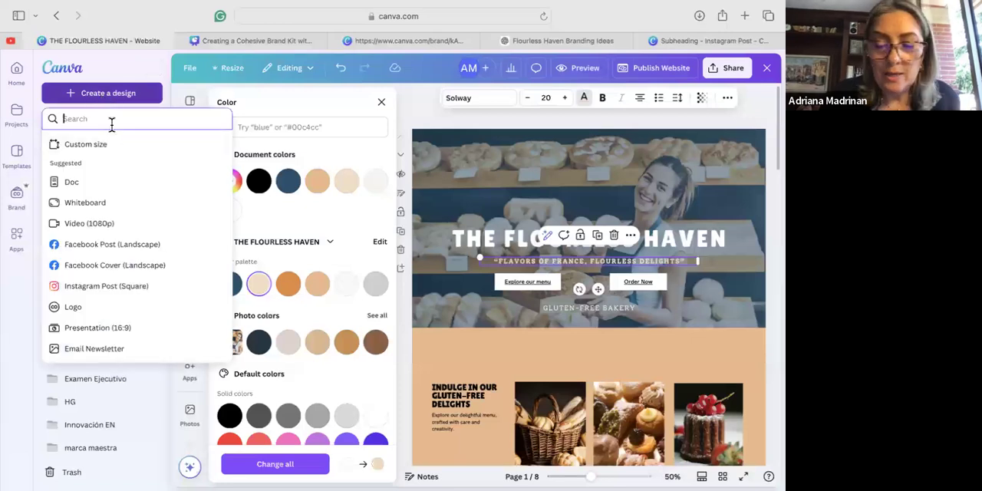
pyautogui.write('logo')
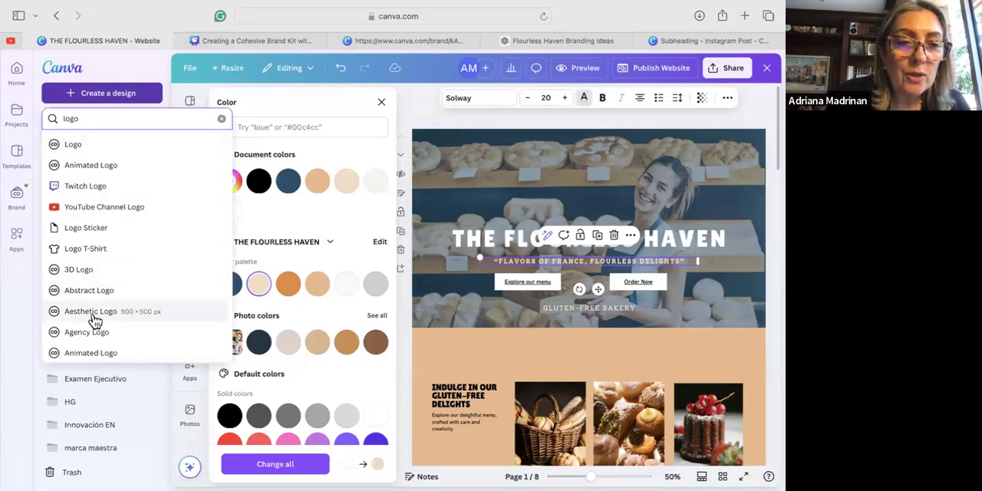
pyautogui.scroll(-1, 96, 340)
pyautogui.scroll(-5, 96, 341)
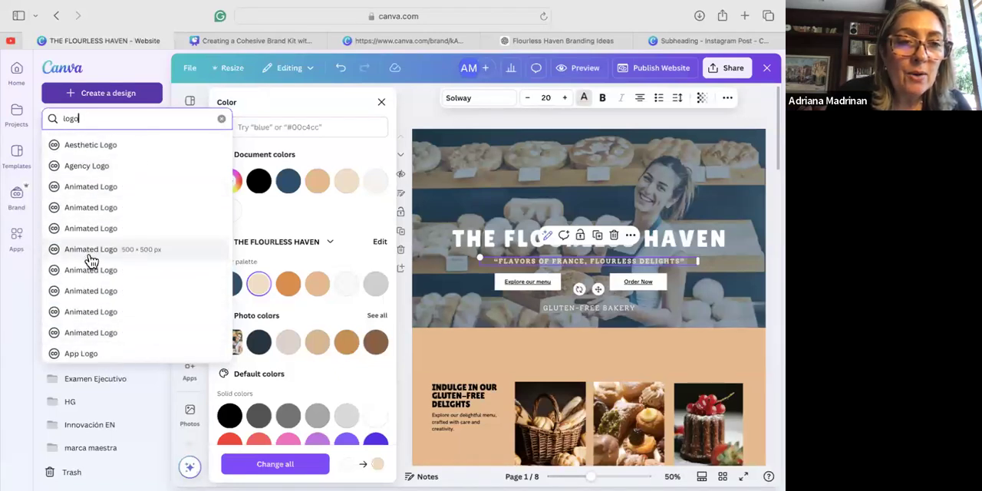
pyautogui.scroll(2, 90, 199)
pyautogui.scroll(5, 89, 196)
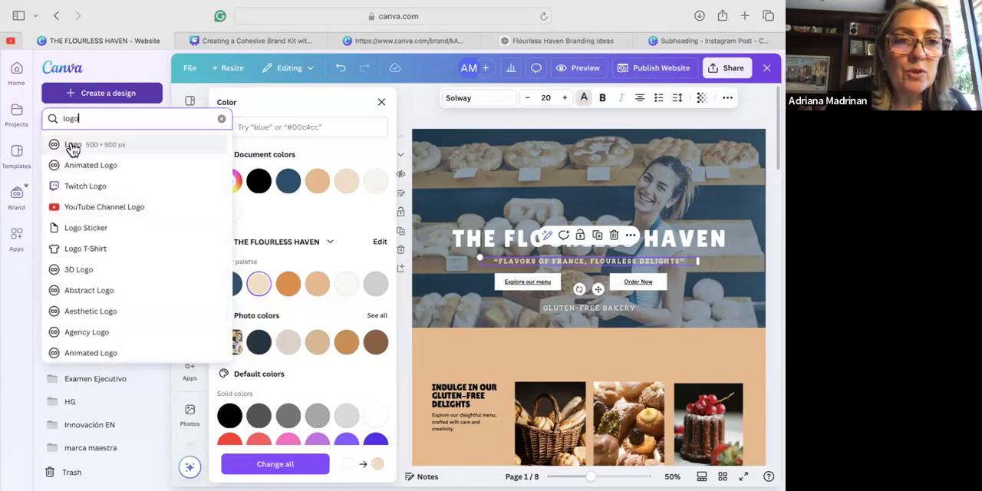
pyautogui.click(69, 148)
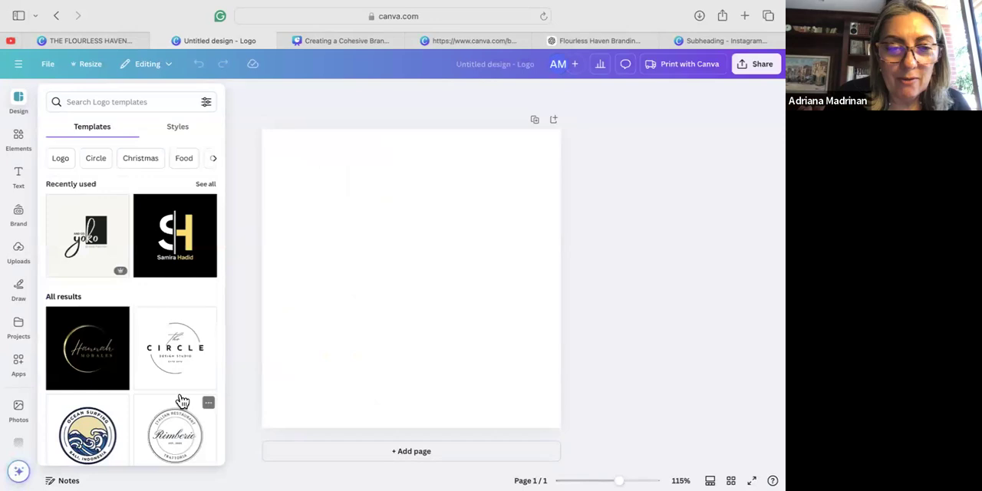
# Apply the Black Flat Illustrative Food & Drink Logo template to the blank page and select its curved "ORIGINAL TASTE" text.
pyautogui.scroll(-5, 182, 400)
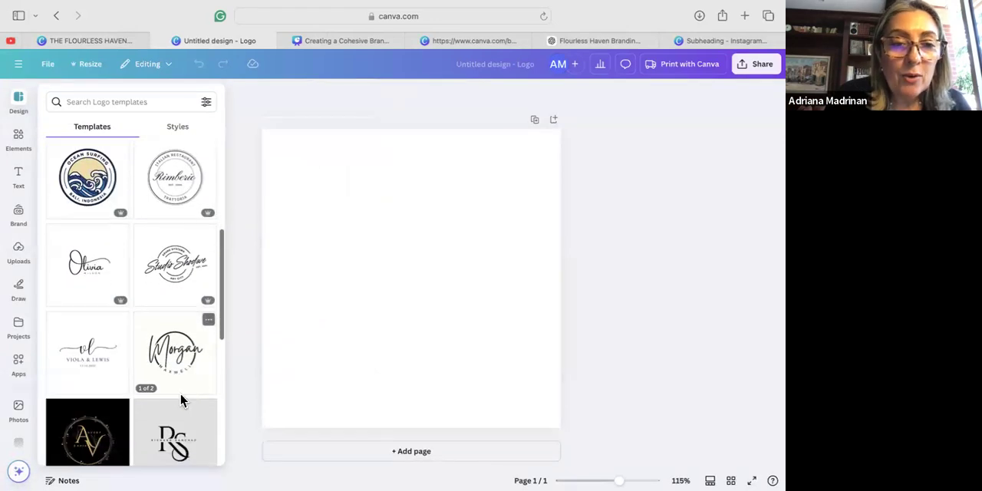
pyautogui.scroll(-5, 181, 398)
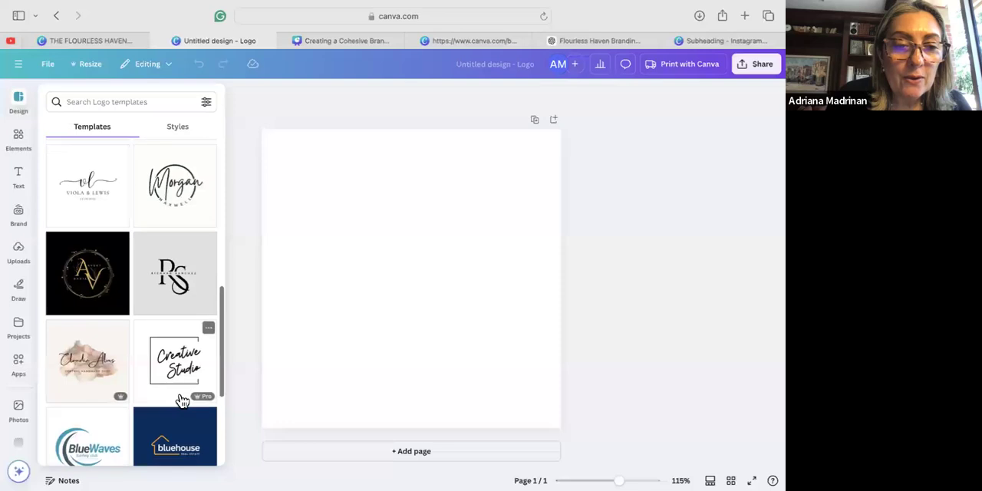
pyautogui.scroll(-3, 182, 400)
pyautogui.scroll(-3, 182, 400)
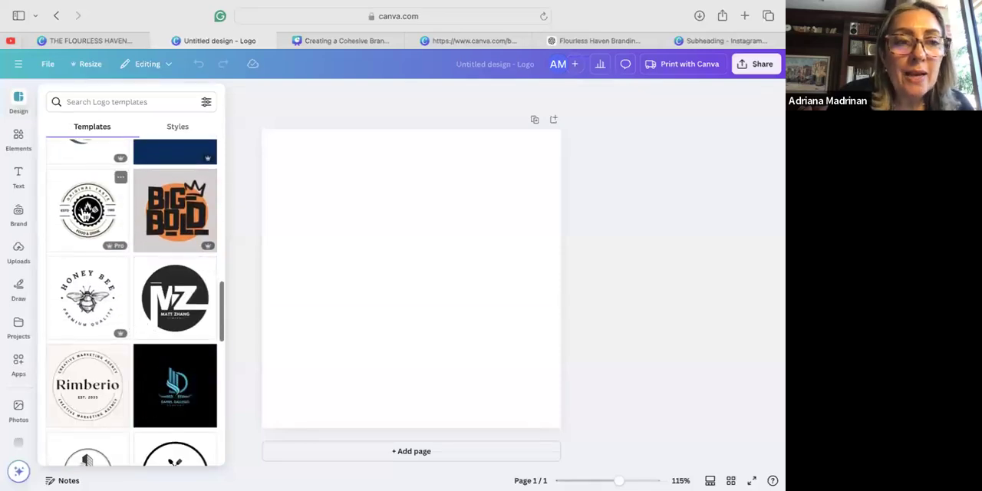
pyautogui.click(83, 207)
pyautogui.click(287, 402)
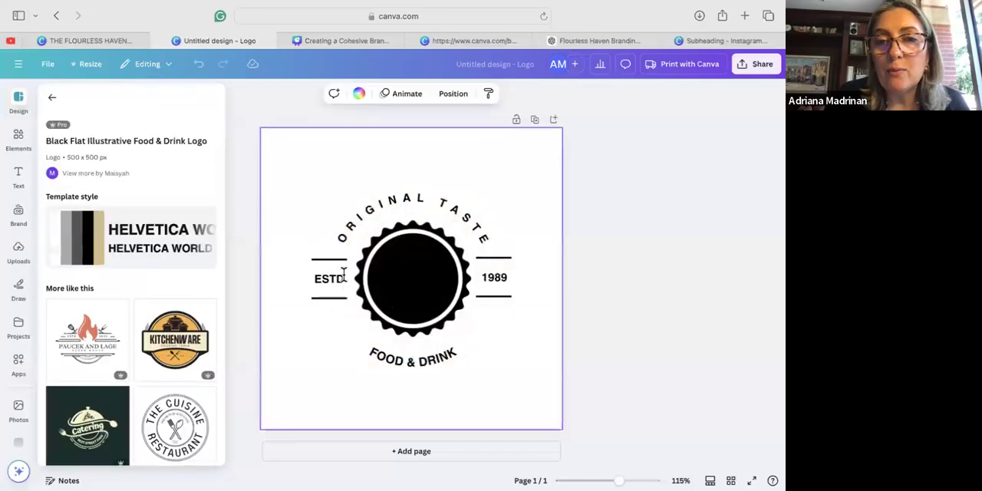
pyautogui.click(389, 202)
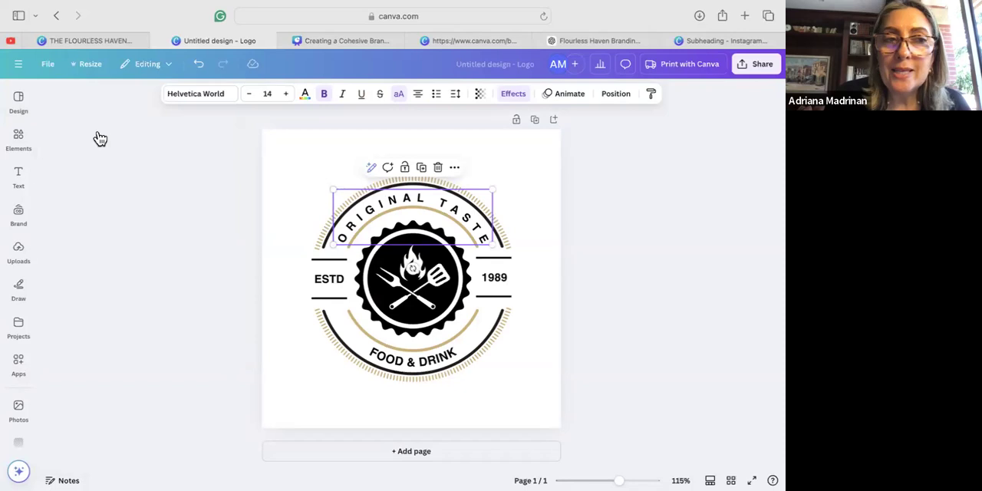
pyautogui.moveTo(19, 177)
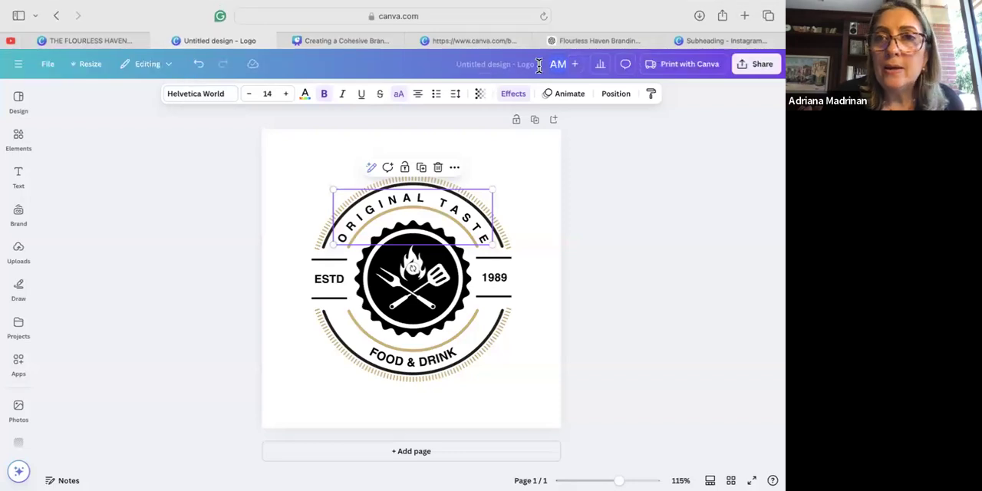
# Switch to the Flourless Haven branding chat in ChatGPT and open its first prompt for editing to examine the business details.
pyautogui.click(590, 57)
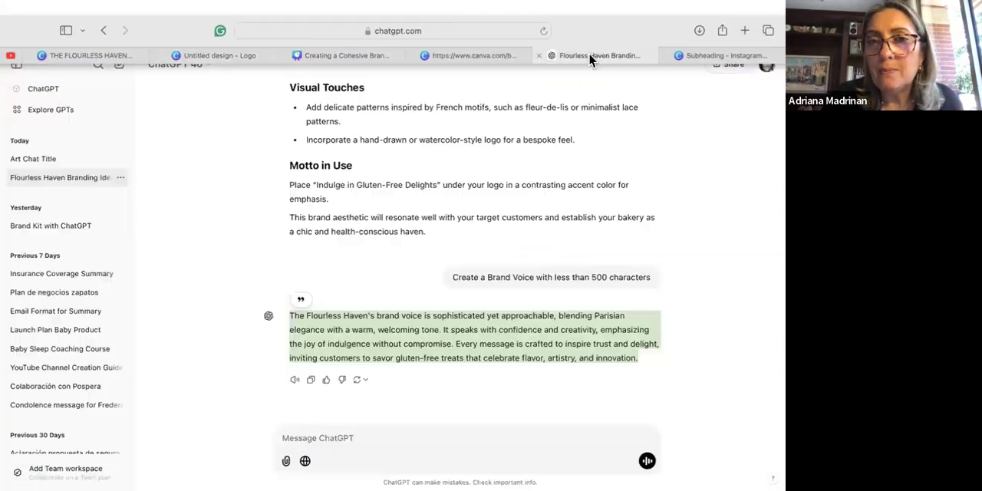
pyautogui.scroll(1, 412, 167)
pyautogui.scroll(20, 412, 168)
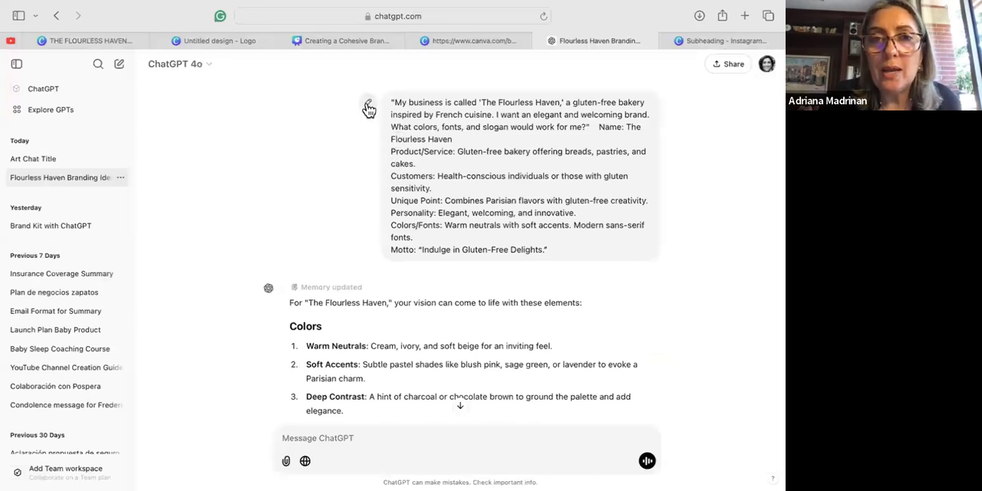
pyautogui.scroll(-3, 369, 107)
pyautogui.scroll(2, 368, 110)
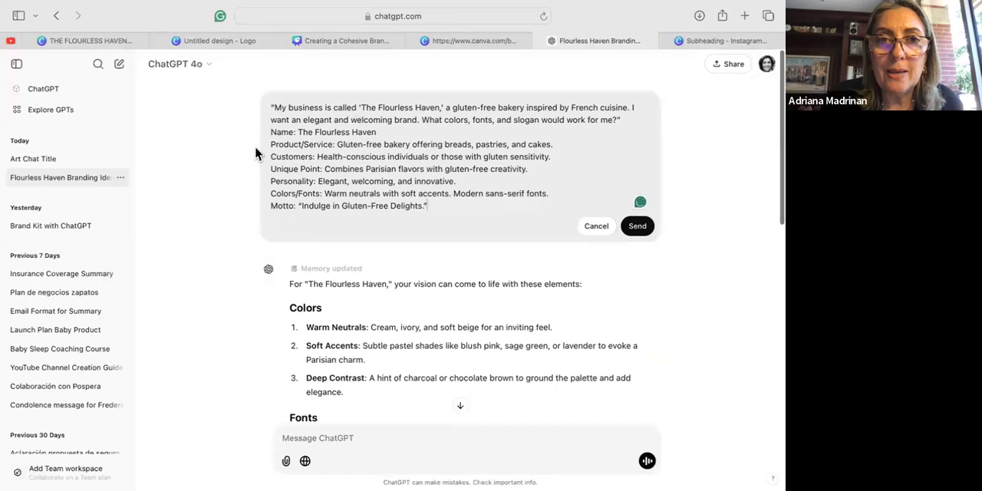
pyautogui.click(272, 132)
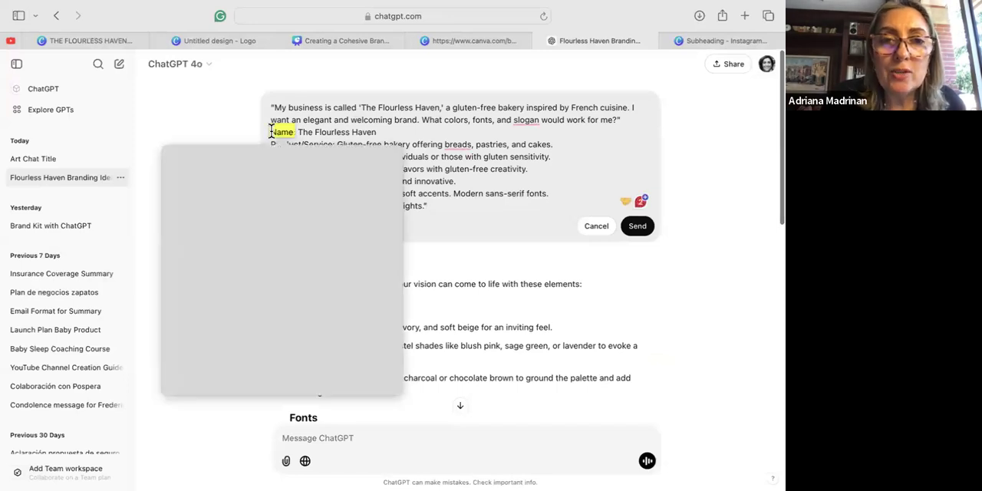
pyautogui.moveTo(321, 136); pyautogui.dragTo(454, 216)
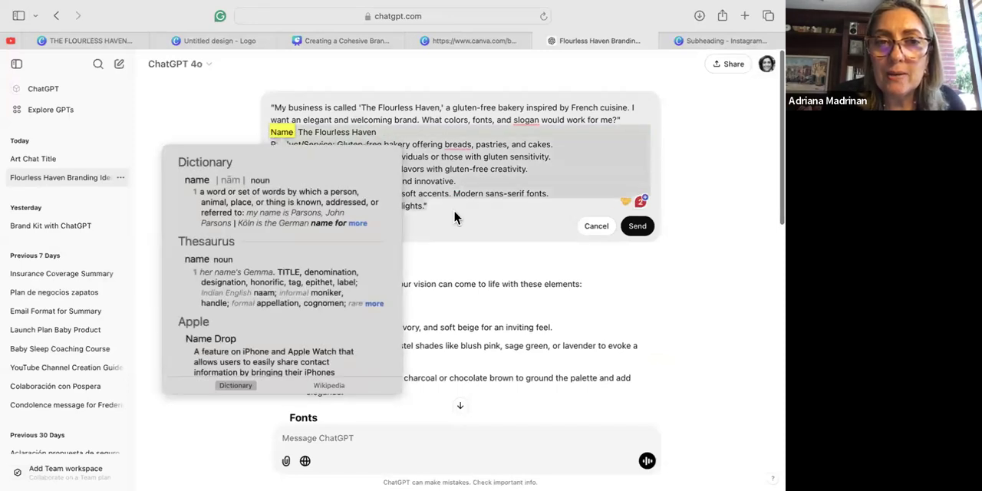
pyautogui.click(455, 221)
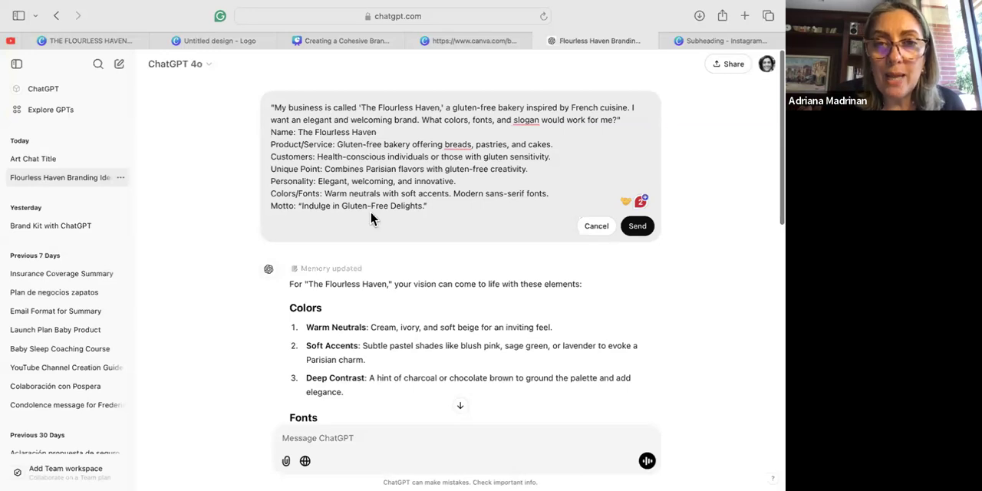
# Review ChatGPT's suggestions for colors, fonts, visual touches and motto, along with the brand voice reply.
pyautogui.scroll(-3, 374, 324)
pyautogui.scroll(-3, 373, 324)
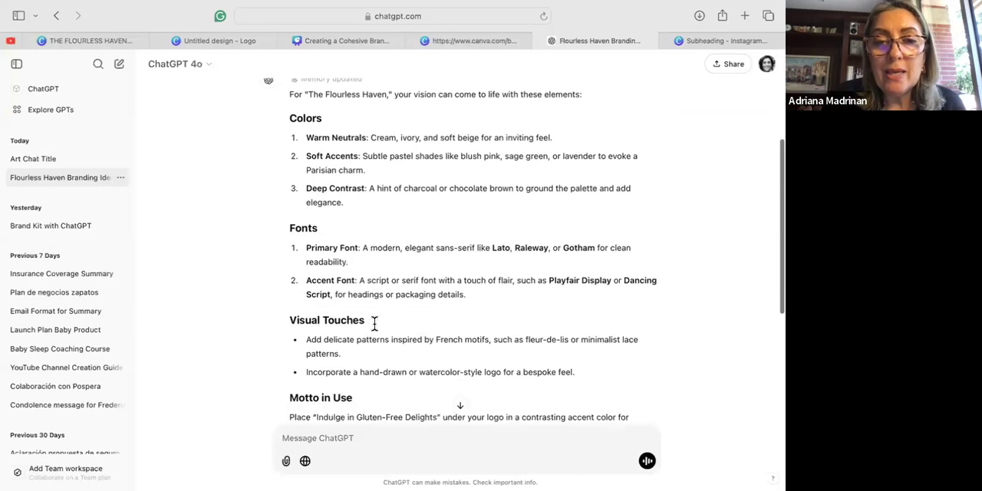
pyautogui.scroll(-2, 349, 372)
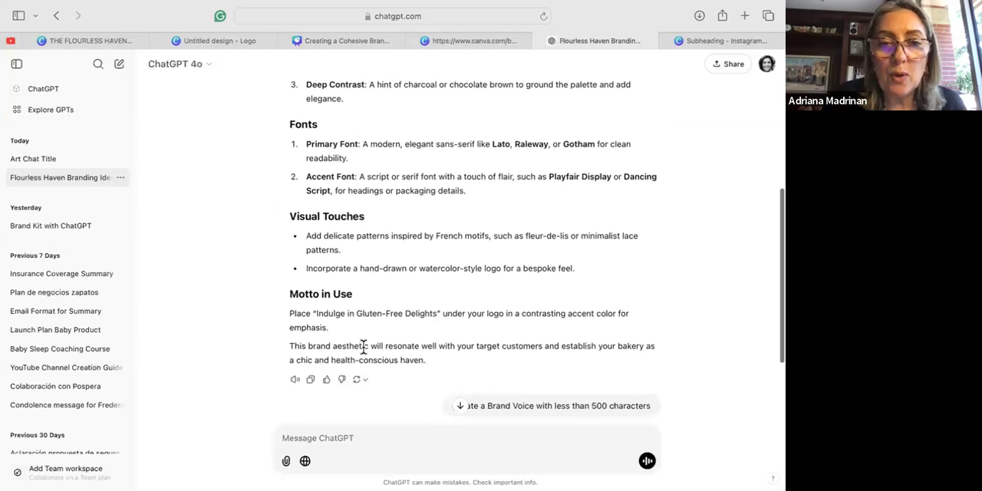
pyautogui.scroll(-3, 363, 343)
pyautogui.scroll(1, 436, 187)
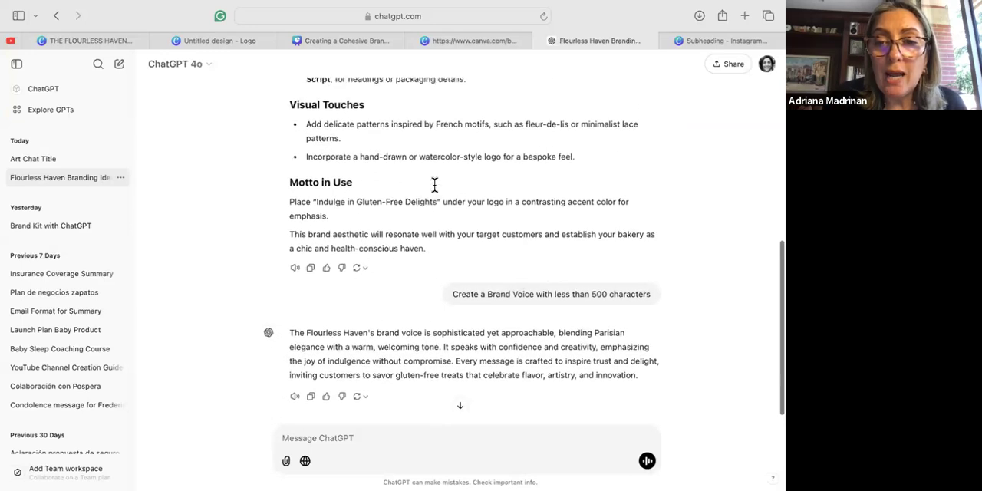